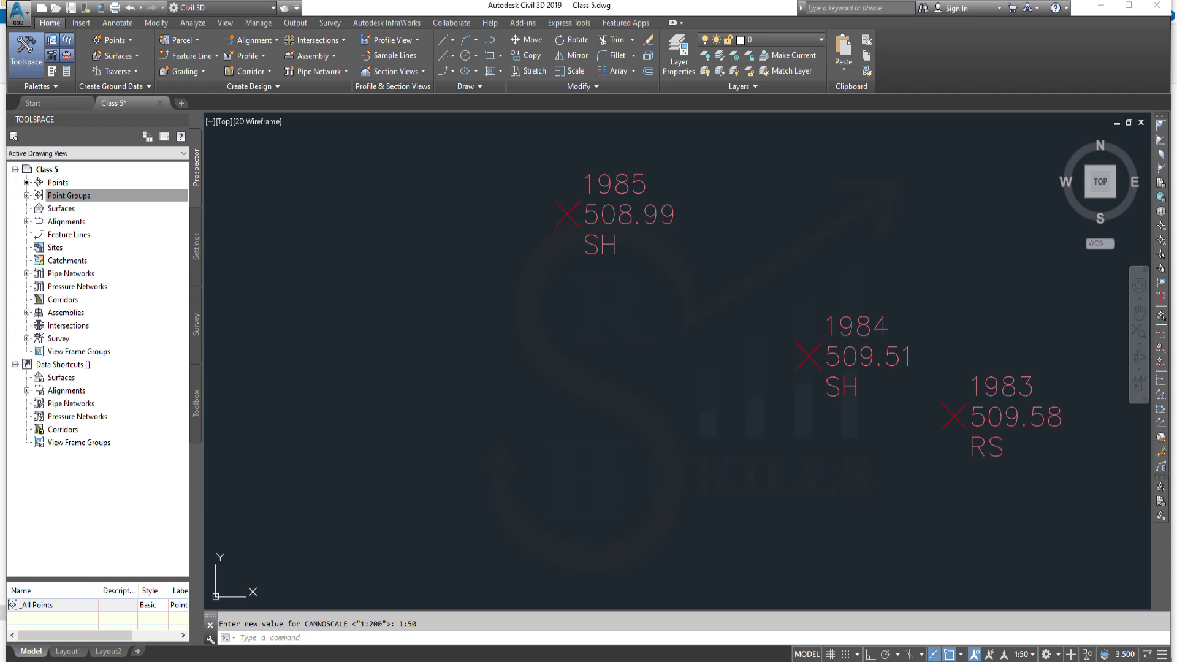
Select point 1985 to bring up its COGO Point tools, checking its label in the drawing
scroll(579, 328, up, 3)
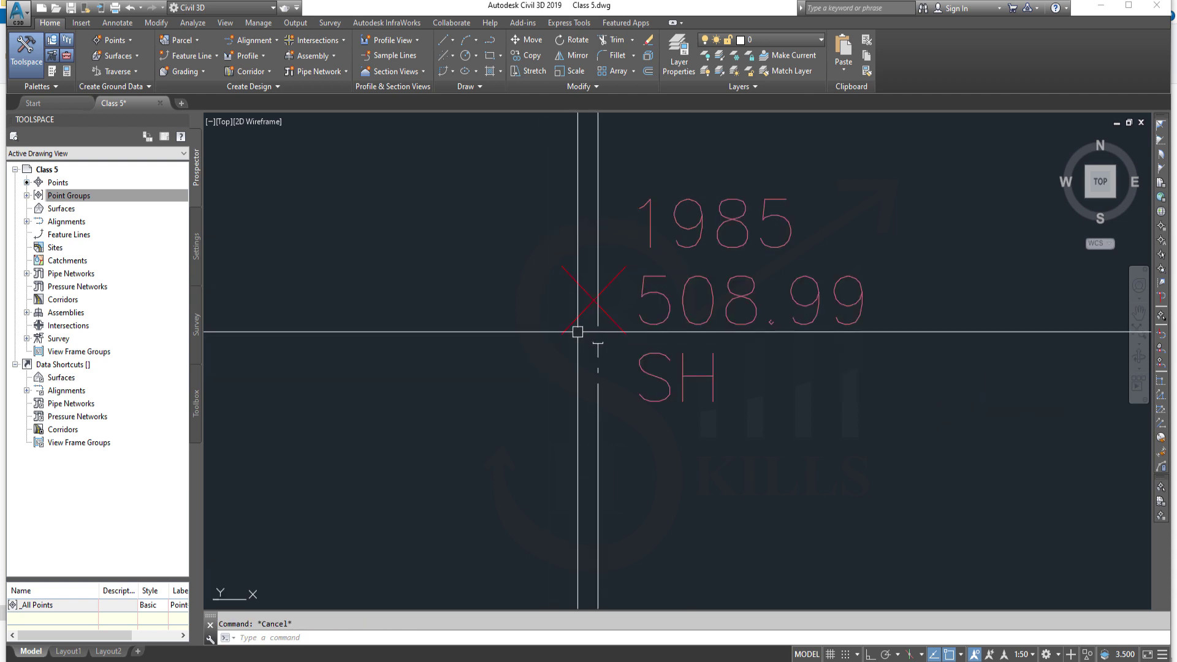
click(569, 306)
key(Escape)
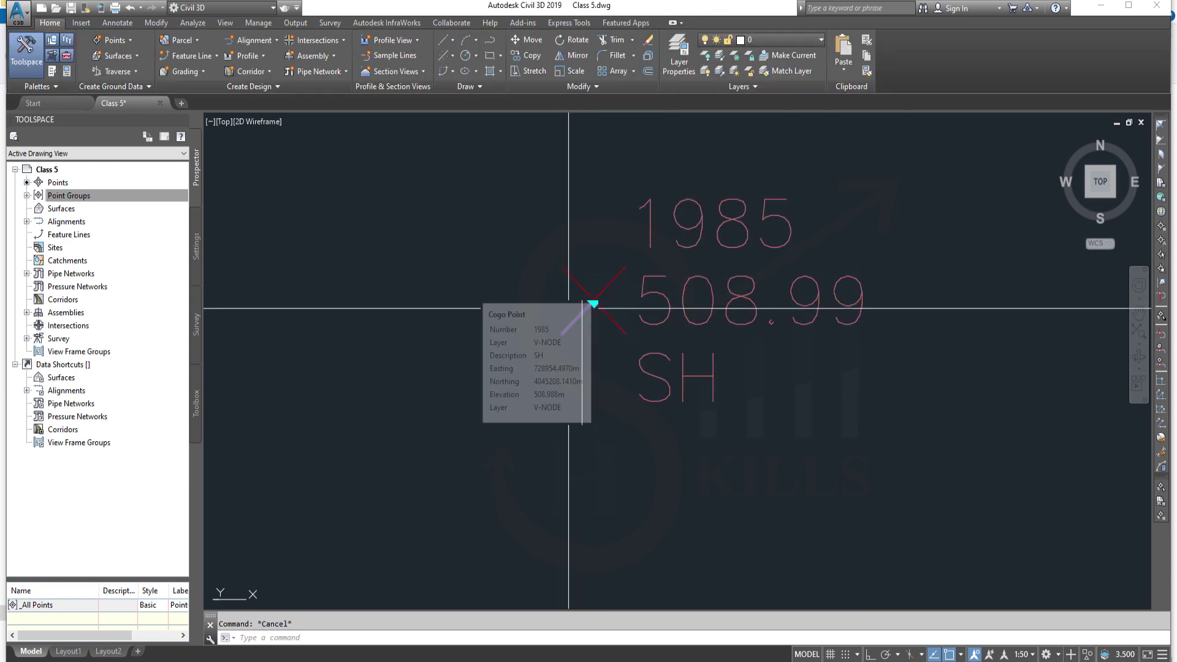
click(568, 271)
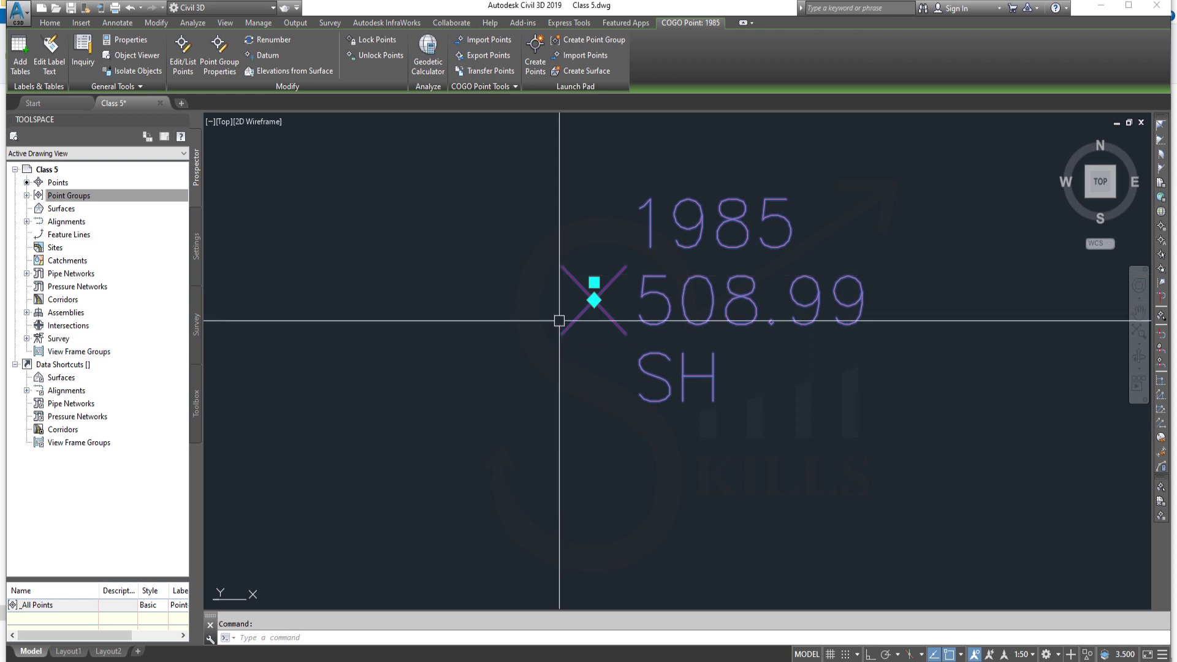
scroll(740, 270, up, 1)
scroll(741, 244, up, 1)
scroll(725, 241, up, 1)
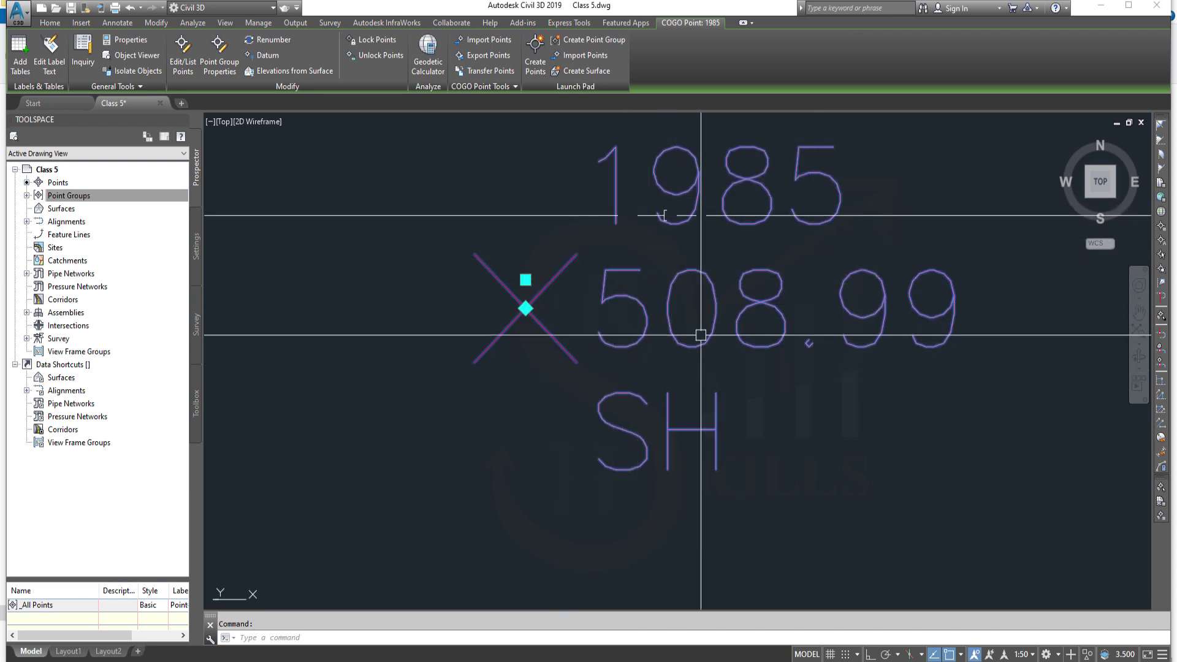
scroll(703, 369, down, 1)
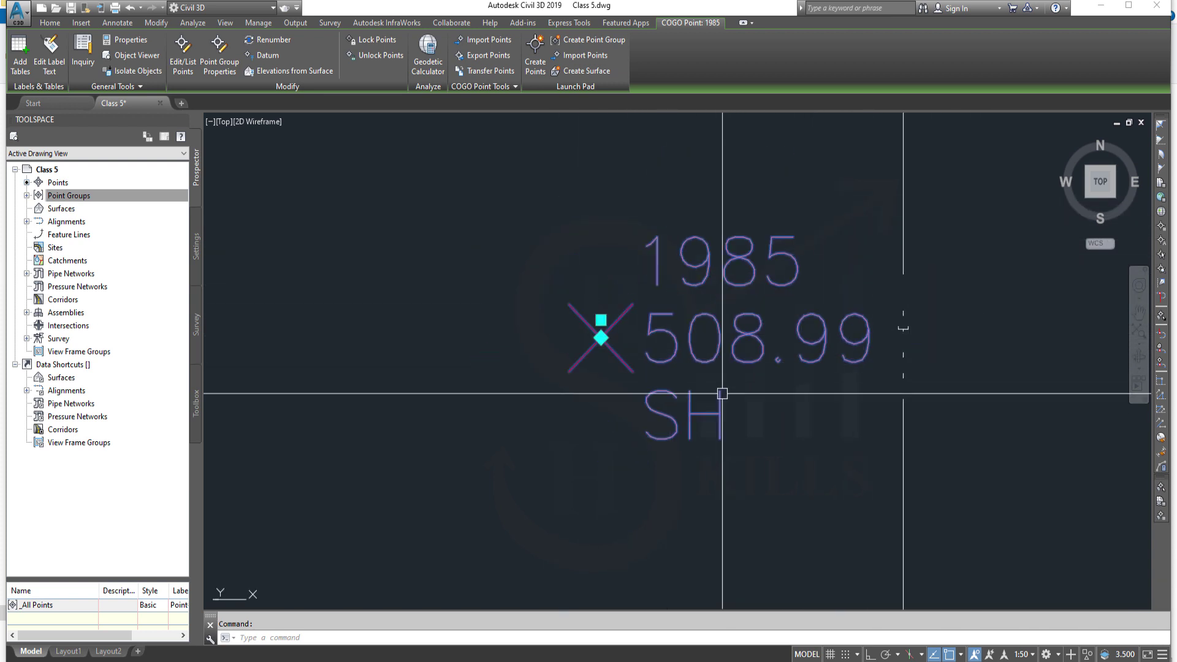
scroll(703, 370, up, 1)
scroll(766, 327, down, 1)
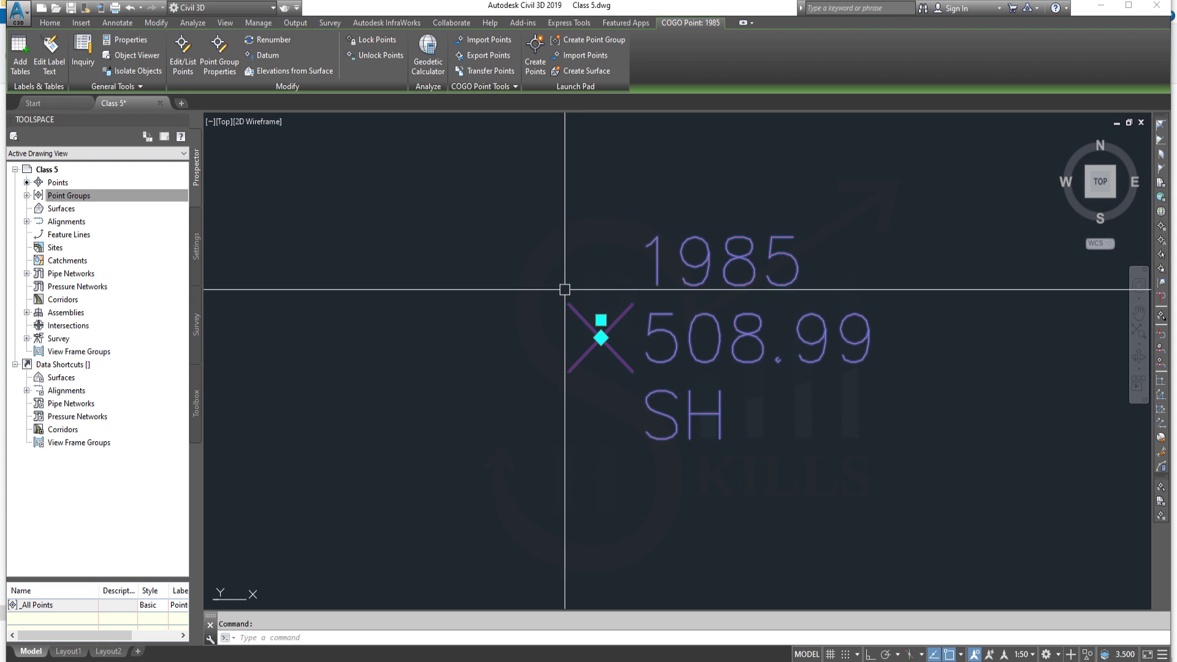
Browse the Point Styles (Basic, Benchmark) in Toolspace Settings and check the _All Points group properties
click(195, 248)
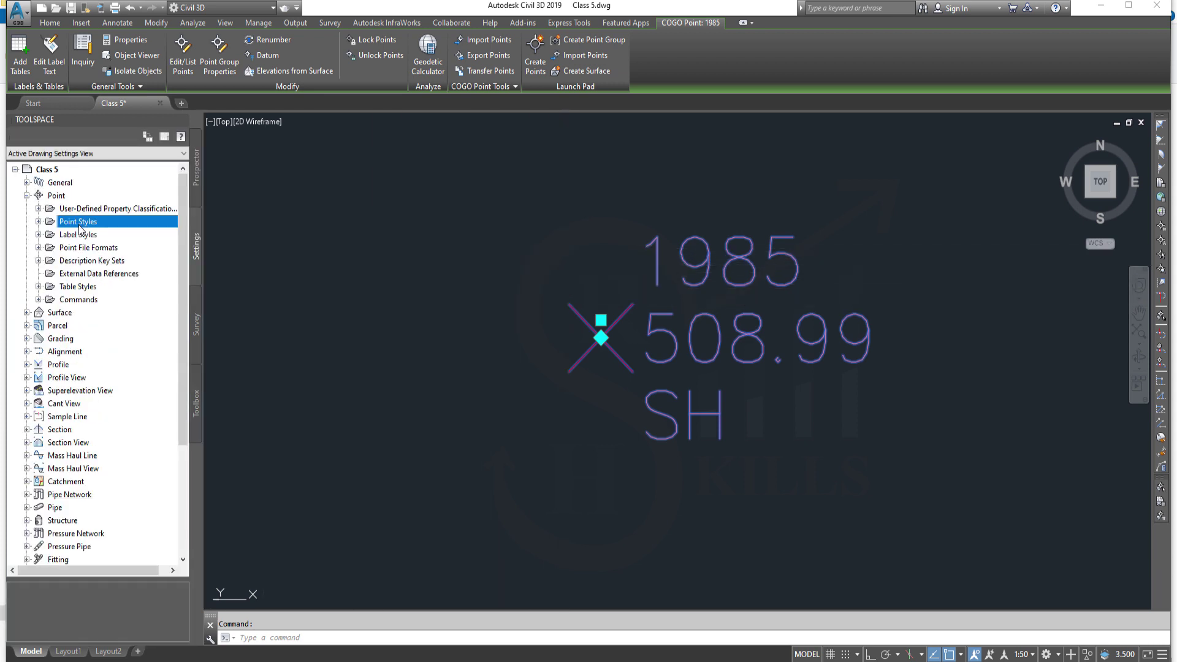
click(78, 234)
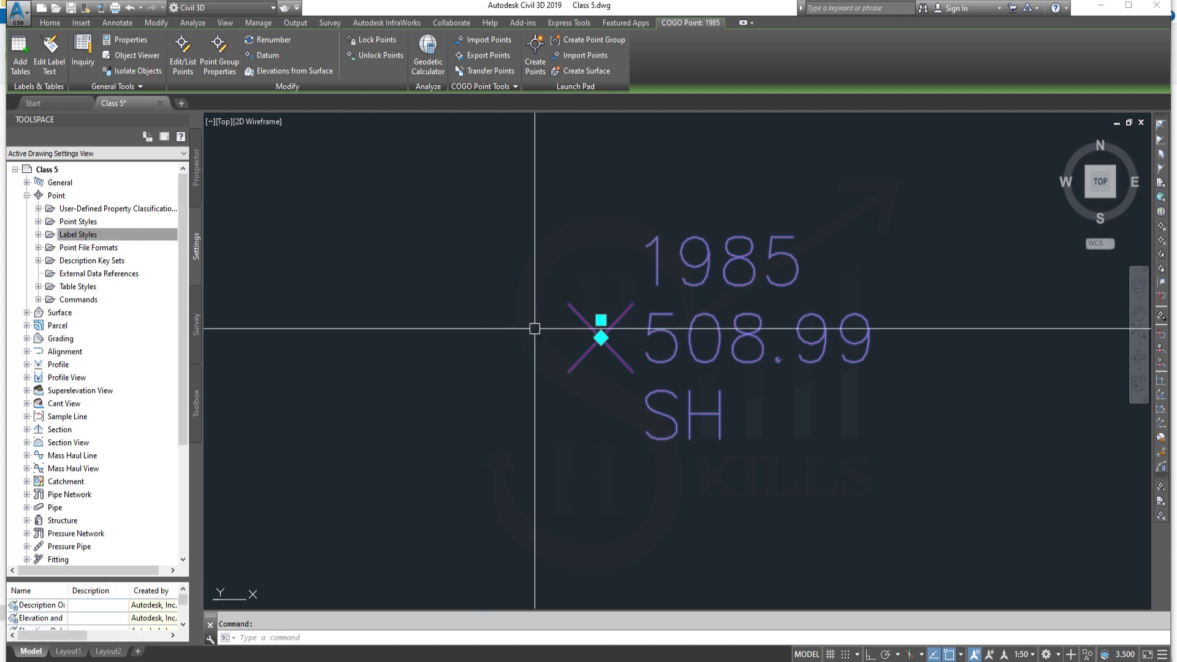
click(86, 221)
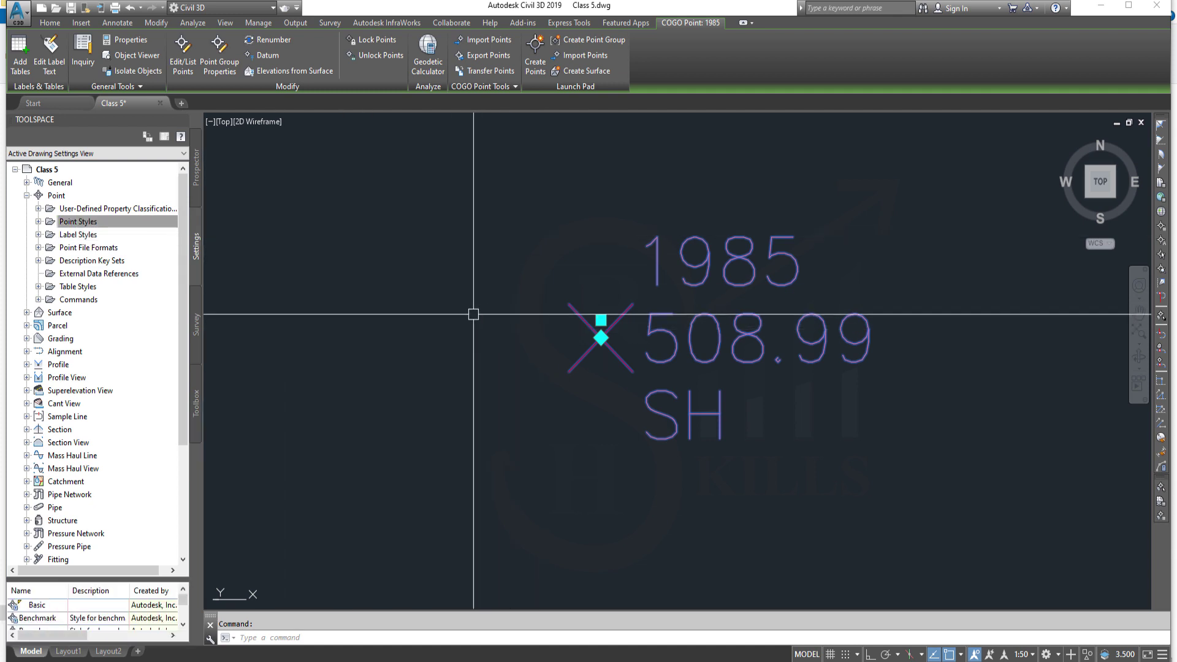
click(90, 222)
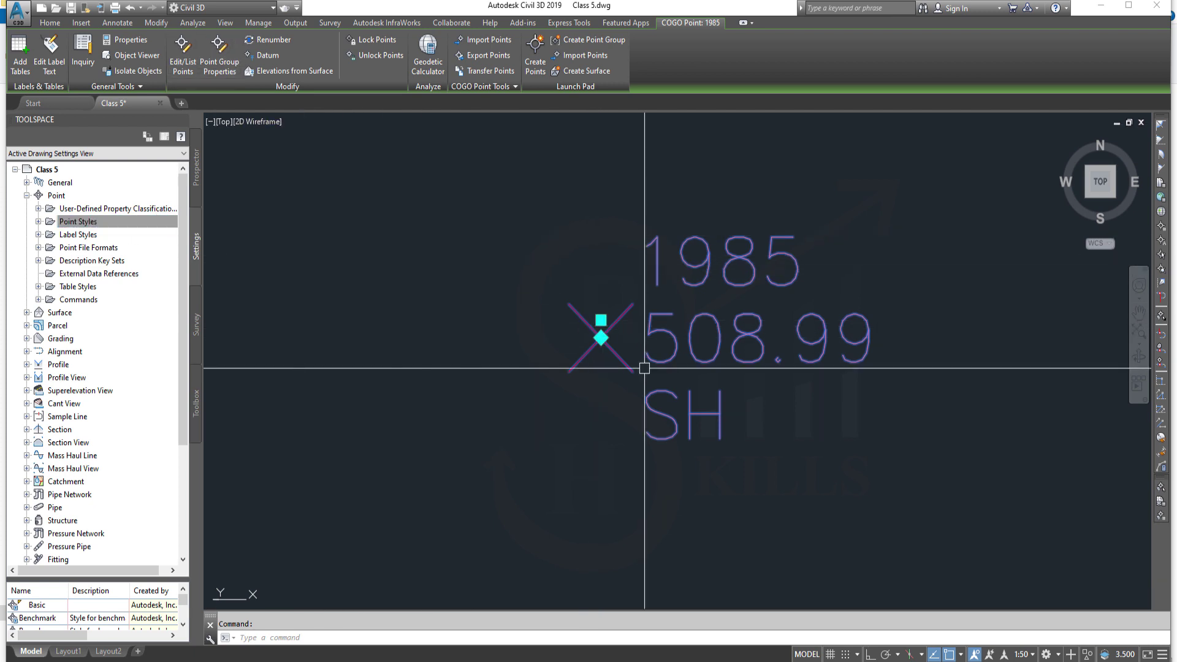
click(218, 72)
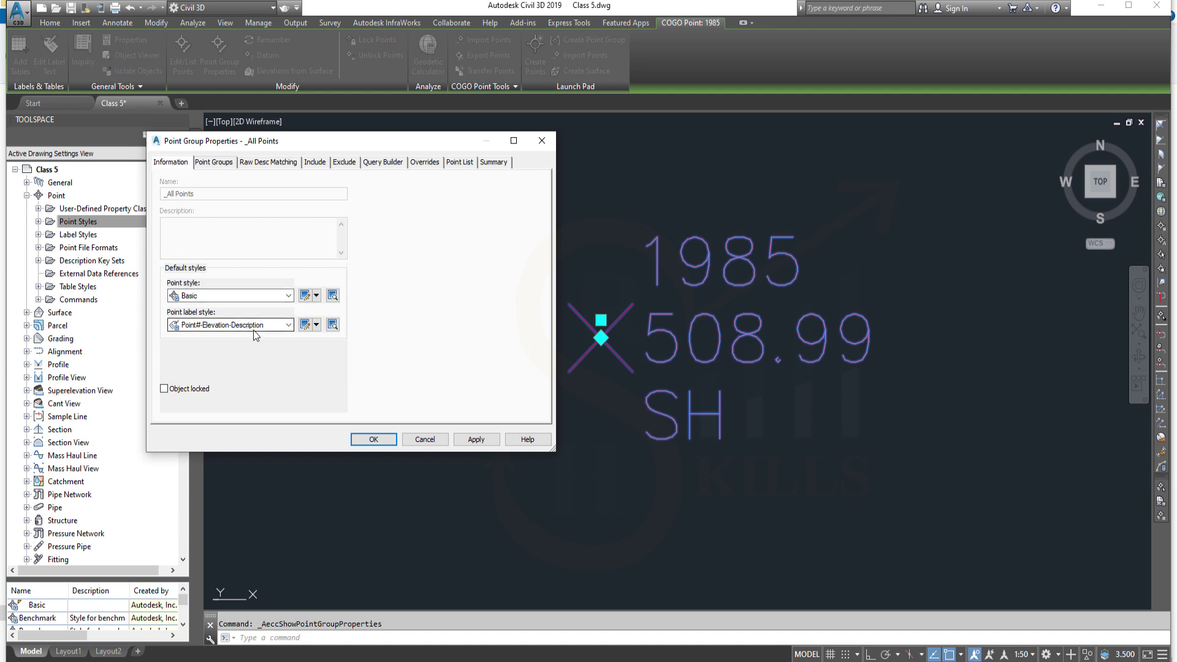
click(425, 439)
Start a new point style, discard it, and reopen the _All Points group properties
click(85, 222)
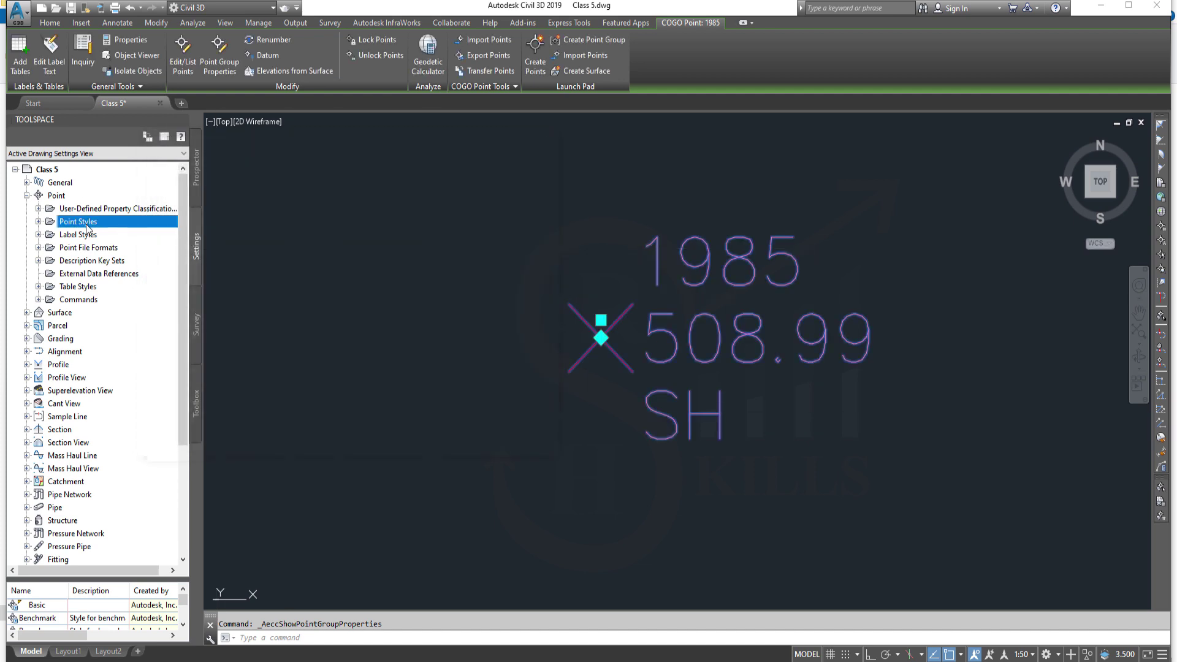
mouse_move(36, 127)
right_click(84, 222)
click(105, 228)
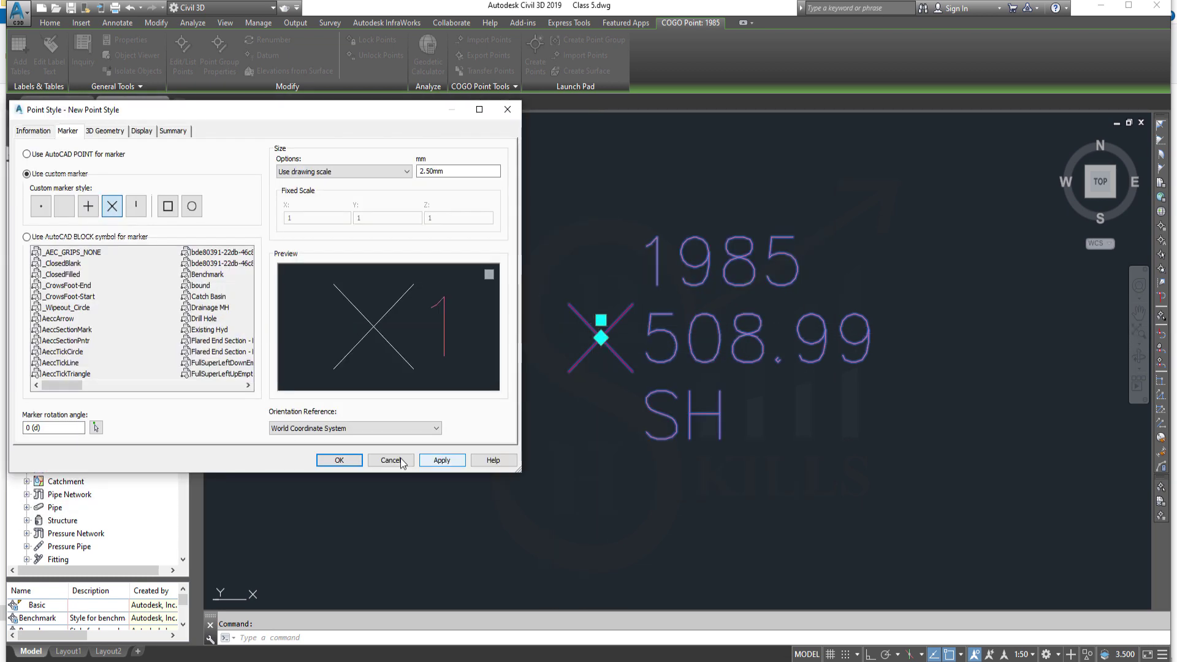
click(400, 458)
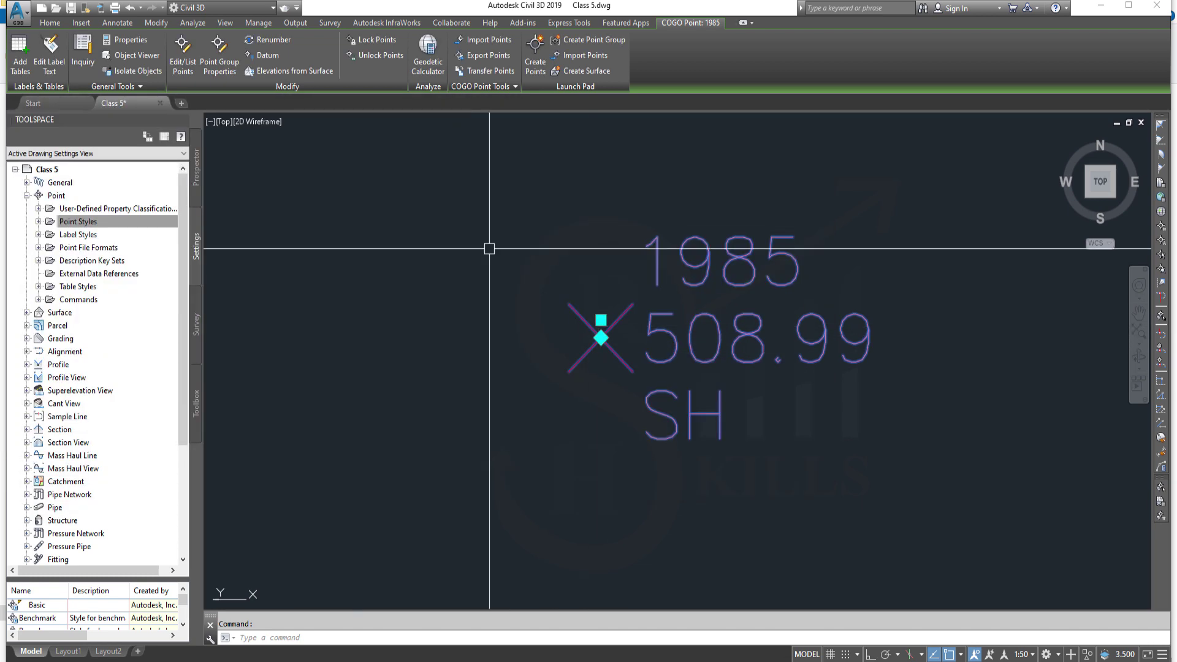
click(219, 55)
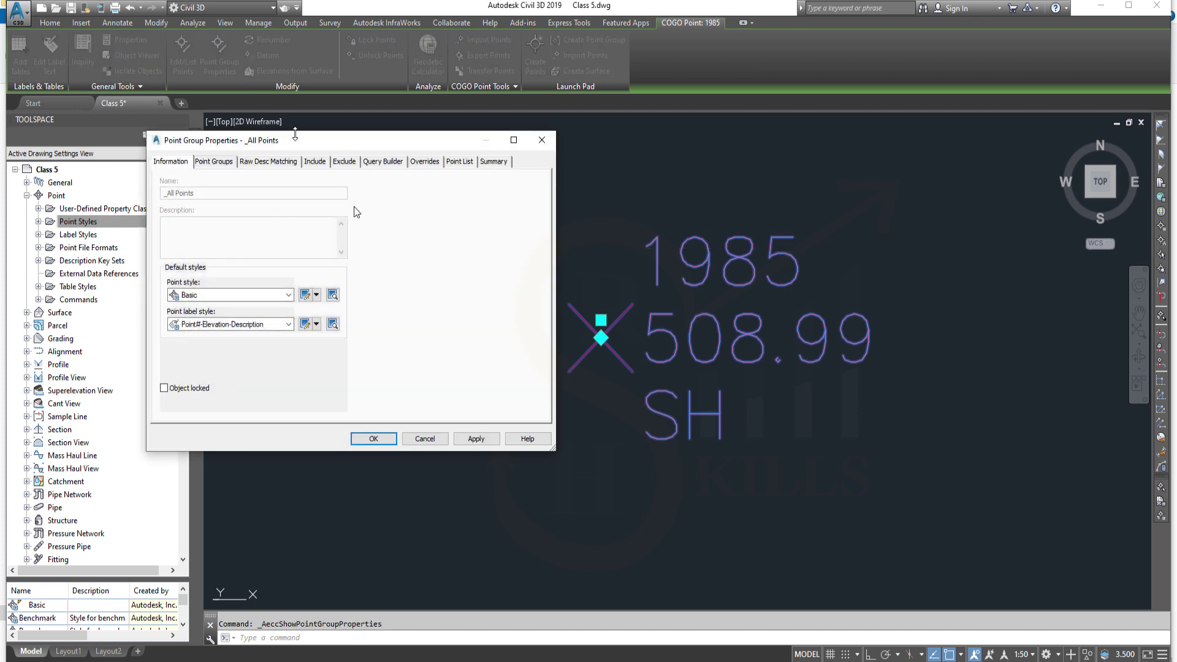
Apply Benchmark as the _All Points default point style and check points 1982–1985
click(288, 295)
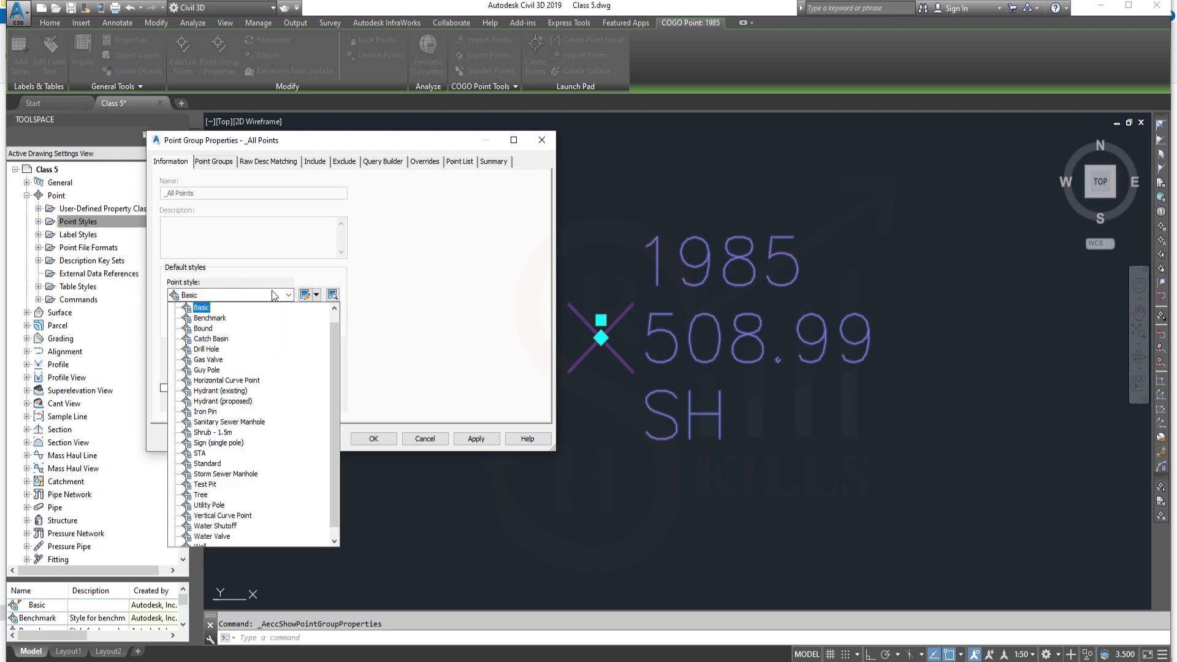
click(210, 318)
click(476, 440)
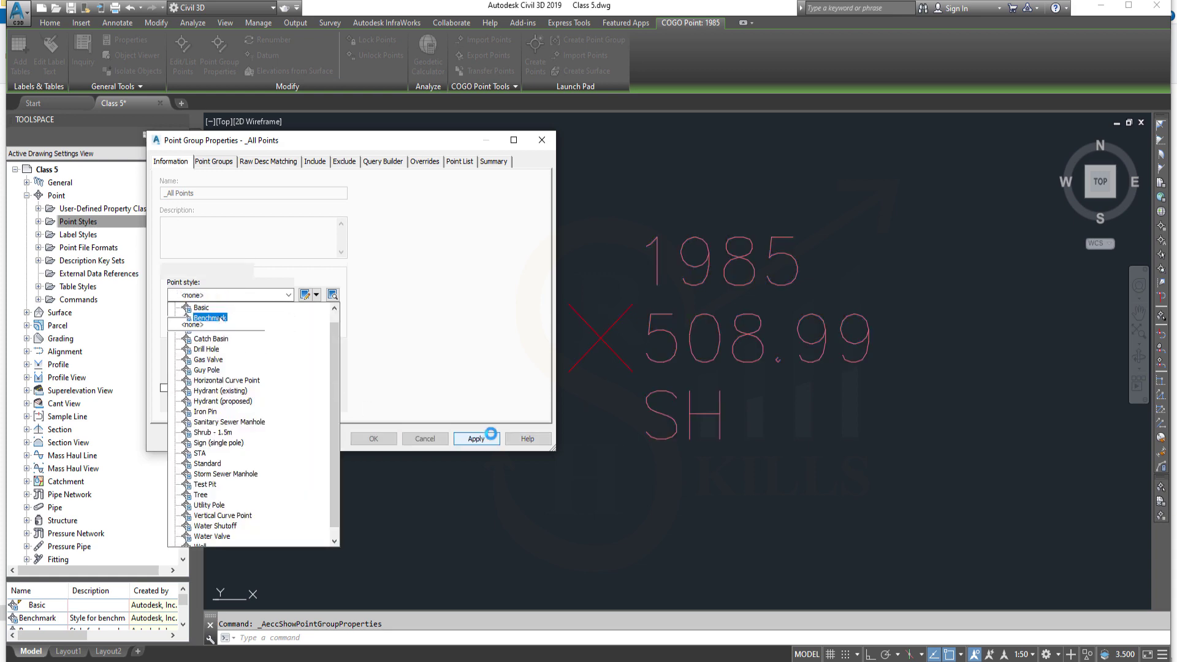
scroll(647, 354, down, 3)
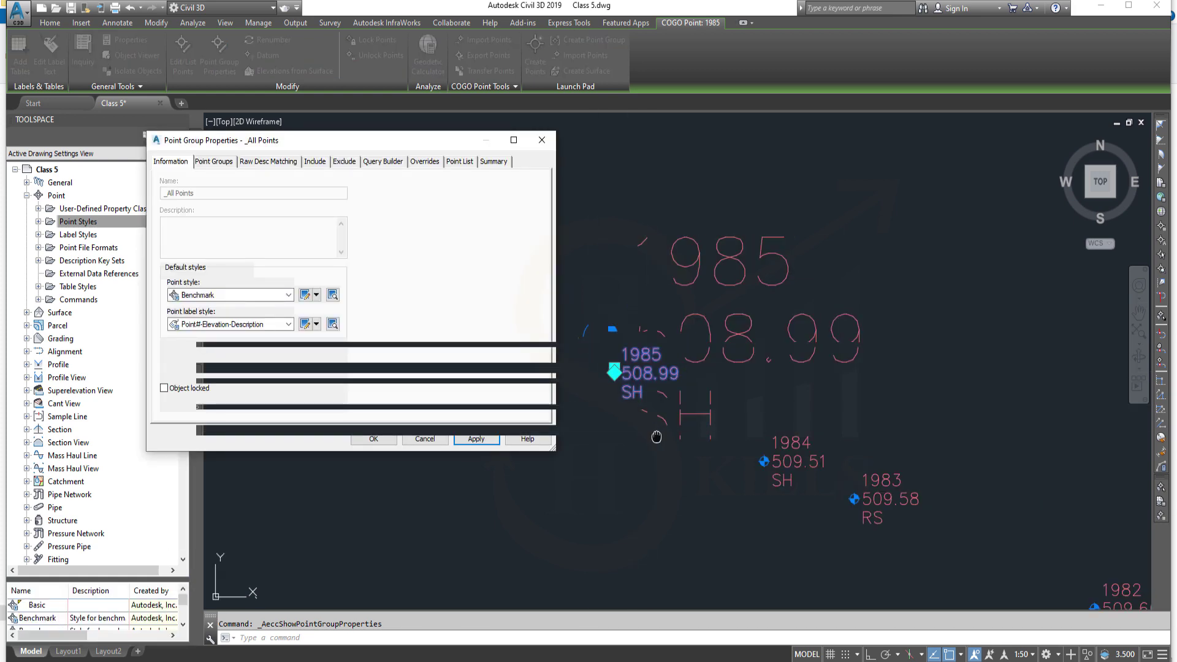
middle_drag(589, 374, 560, 268)
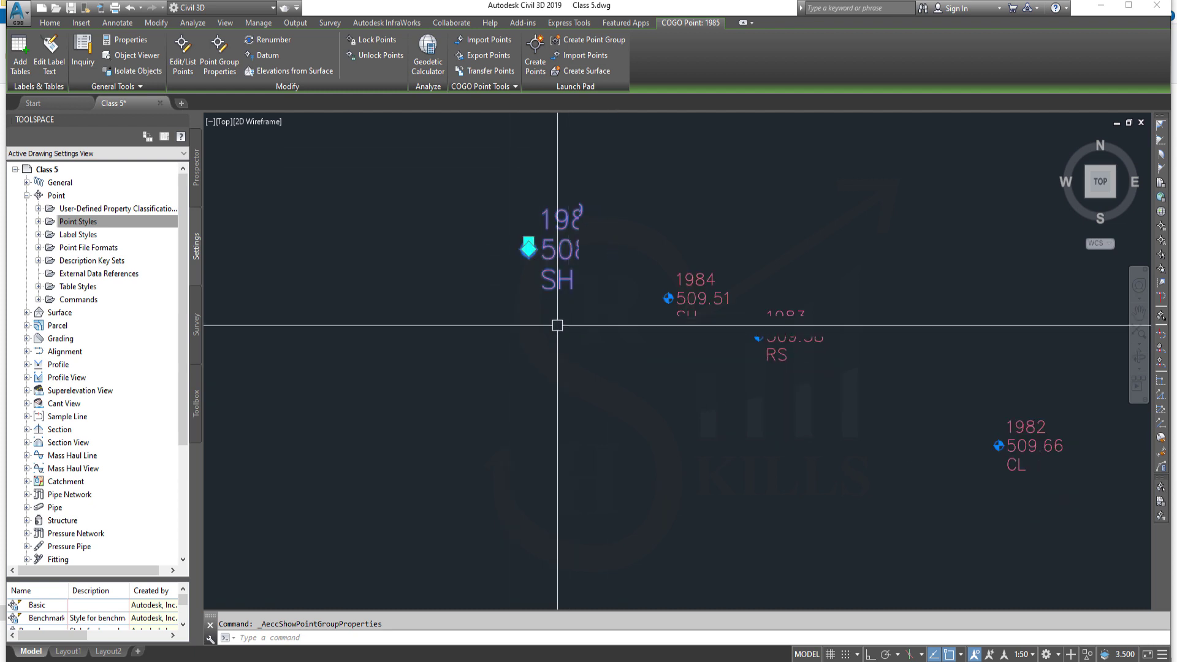
scroll(521, 308, up, 2)
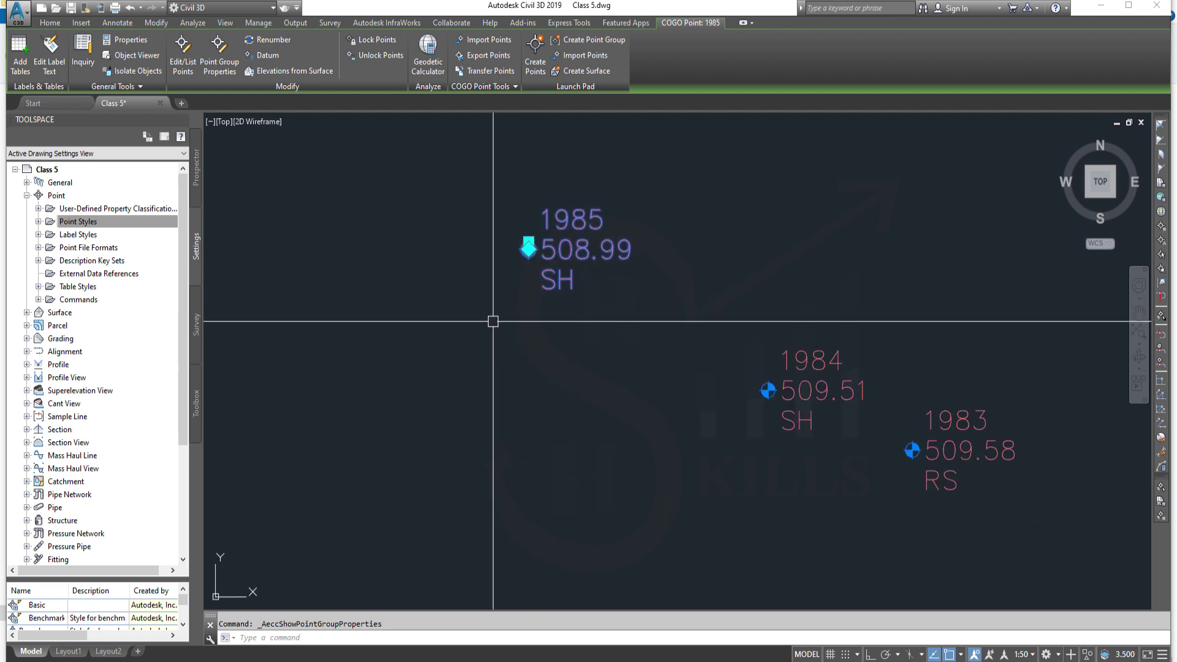
click(219, 61)
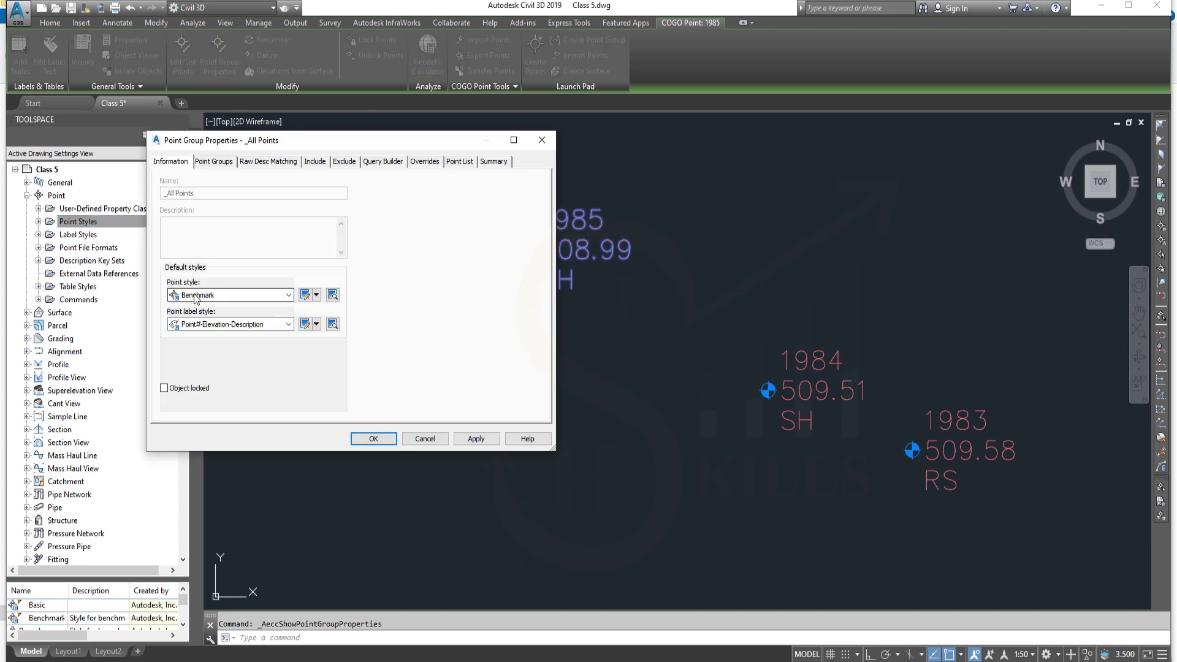
Edit the Benchmark style's marker, trying a custom cross with a square and circle
click(305, 294)
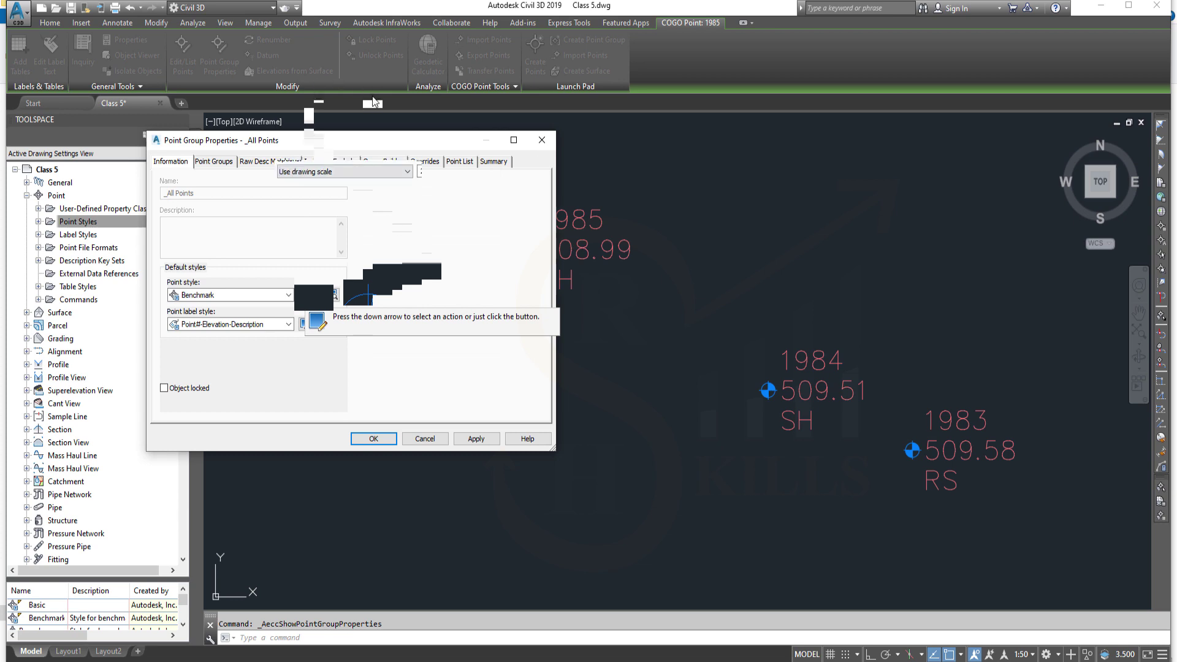
drag(506, 124, 459, 106)
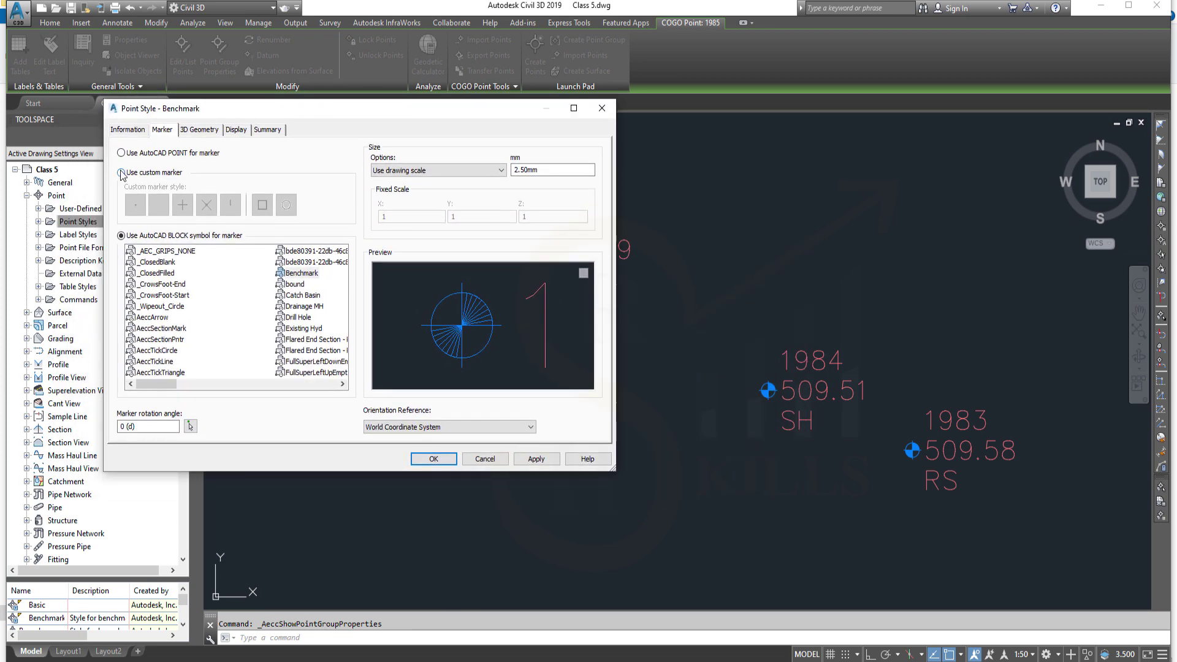
click(122, 173)
click(122, 174)
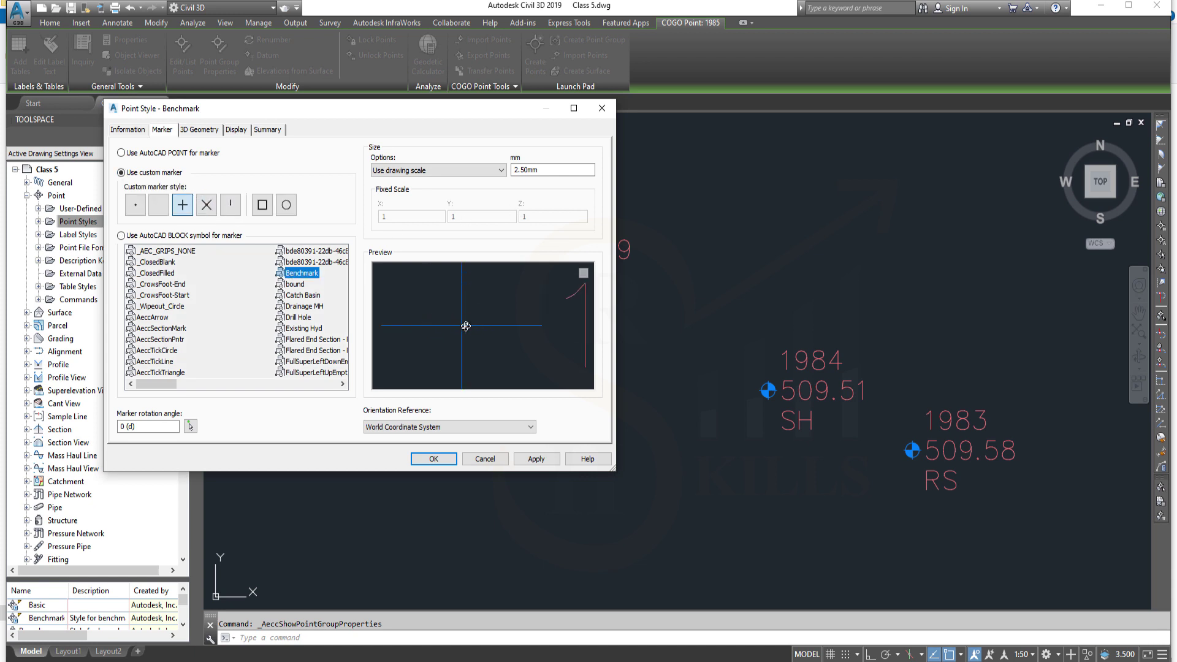
click(263, 207)
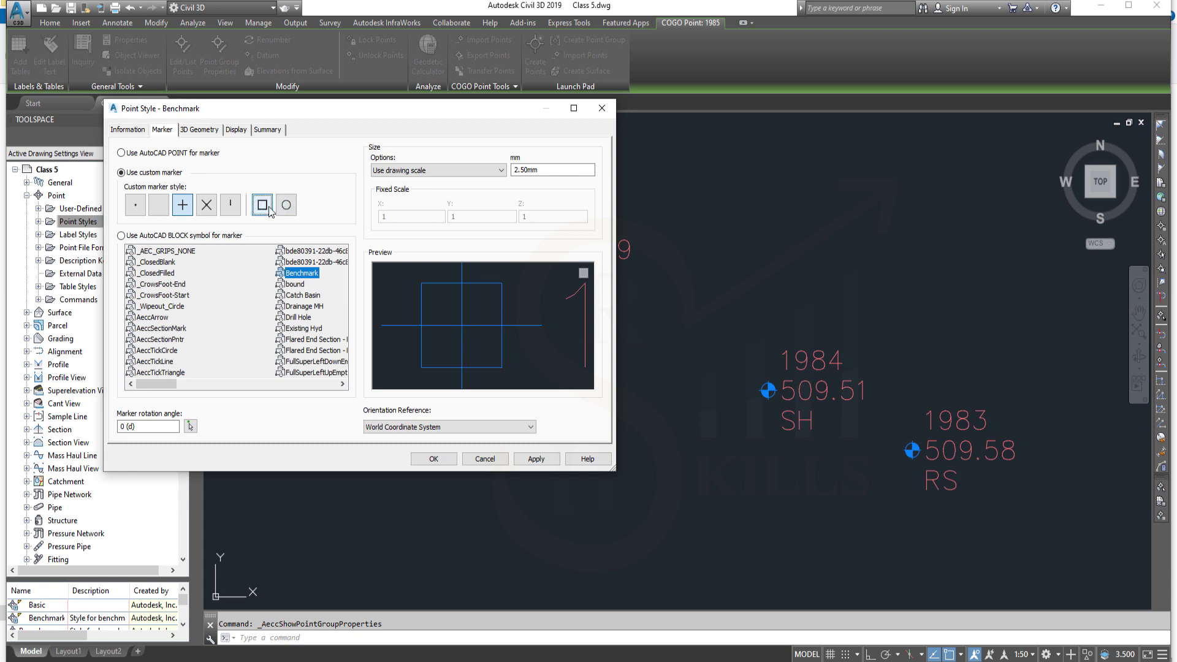
click(287, 207)
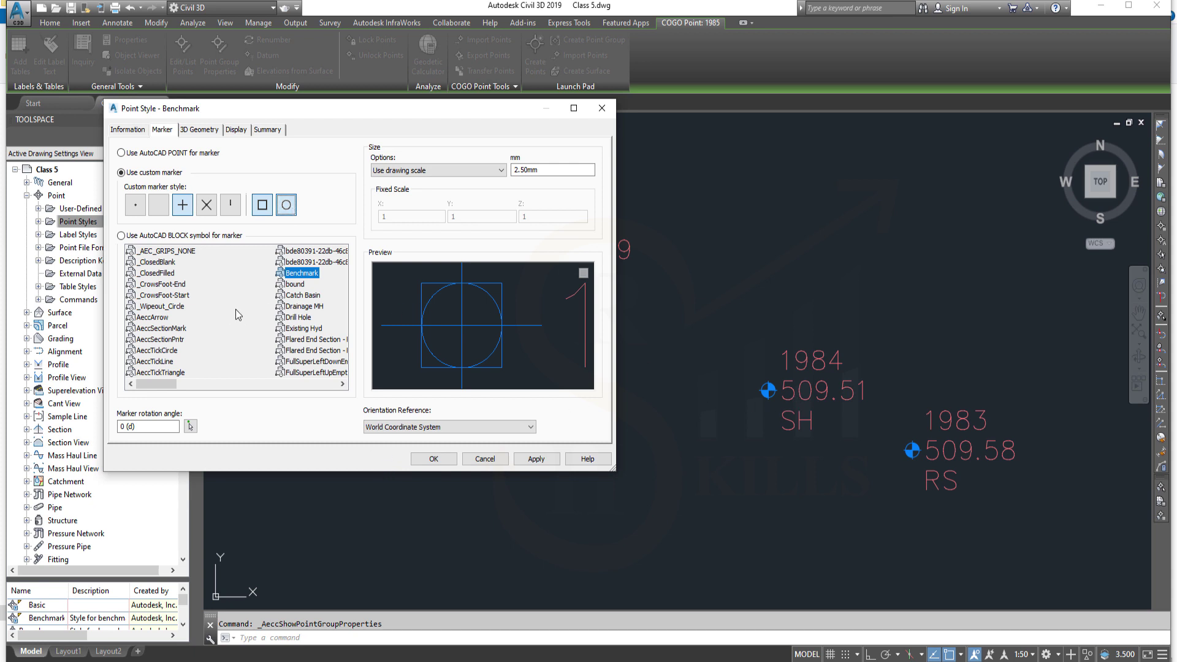
Switch the marker back to a block symbol, trying the Tree 6 and Test Pit blocks
click(120, 235)
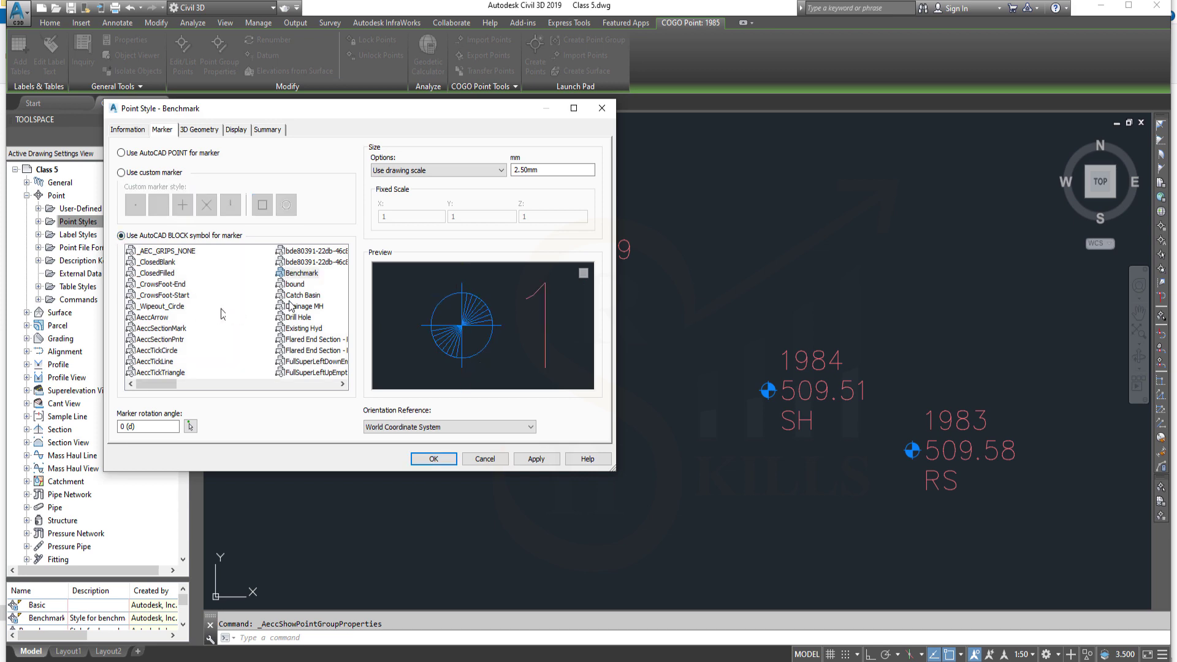
scroll(238, 369, down, 3)
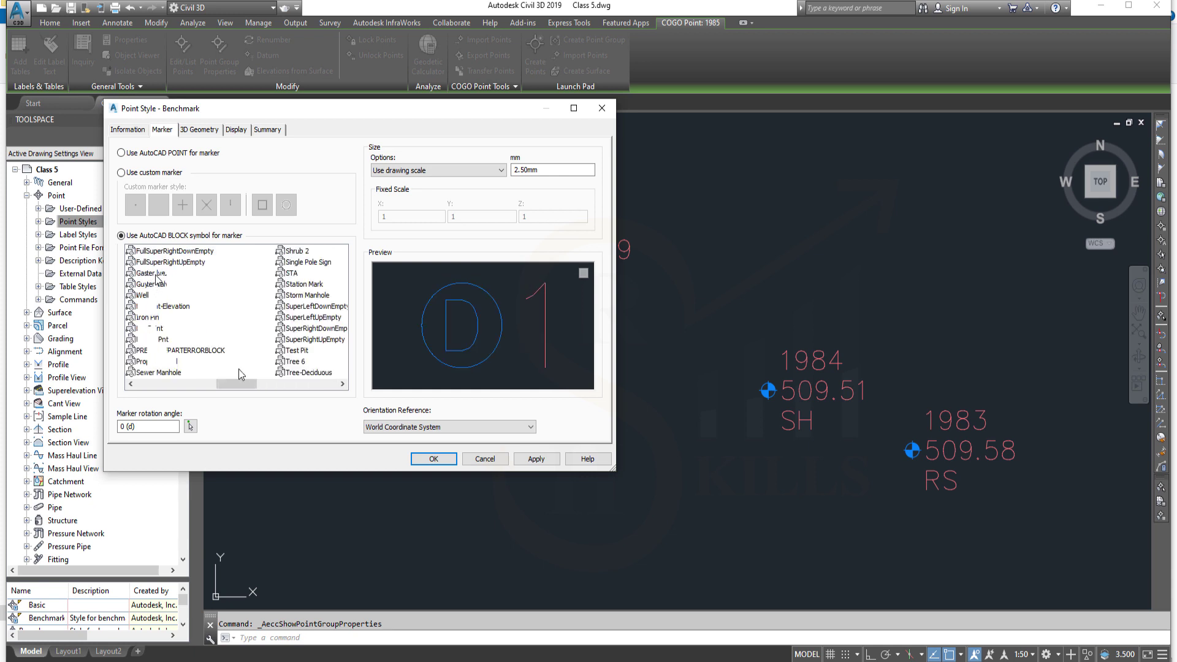
click(296, 361)
click(147, 350)
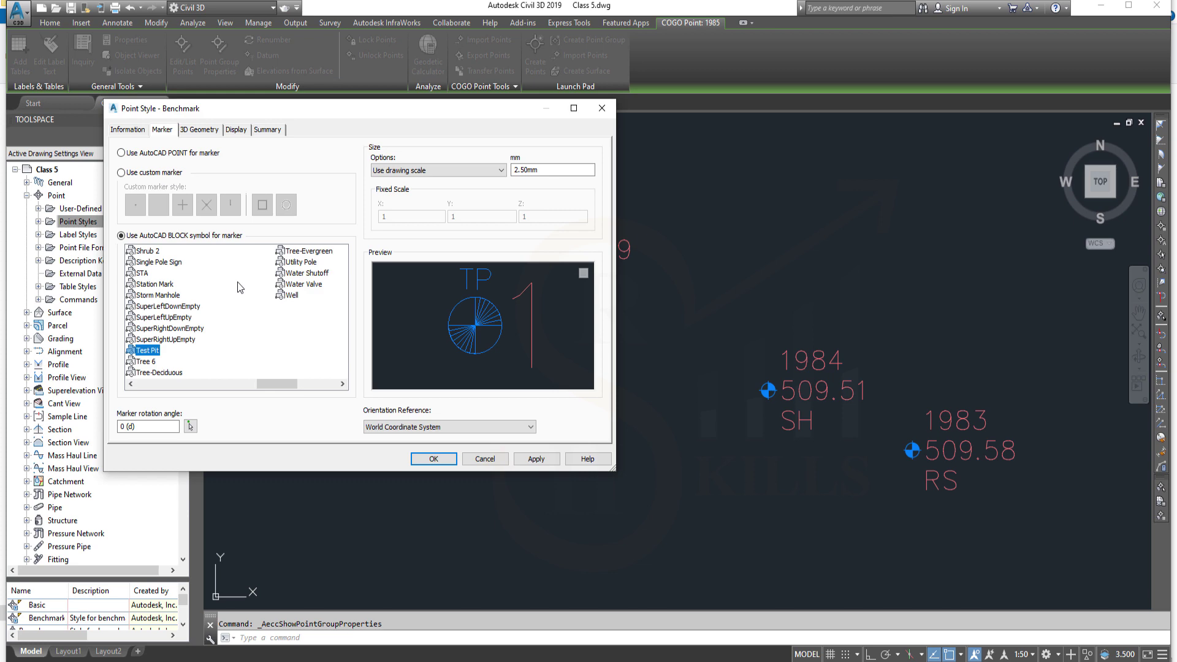
Load new block.dwg and set 'new block' as the Benchmark marker, applying and confirming
right_click(240, 287)
click(265, 292)
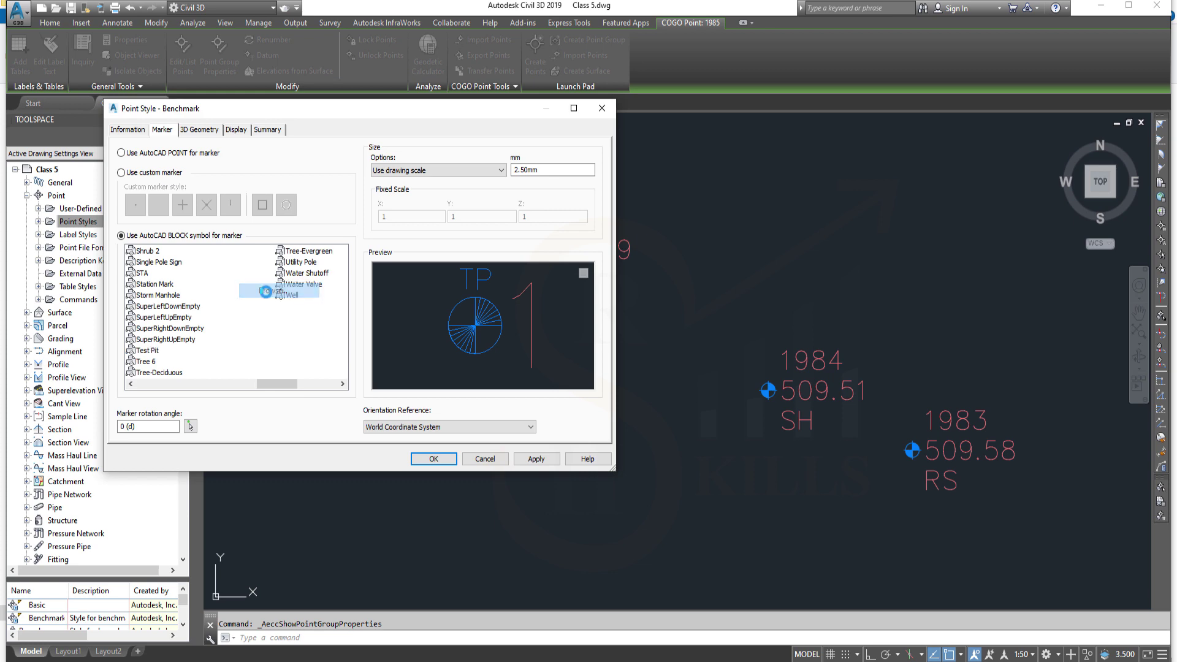
click(258, 292)
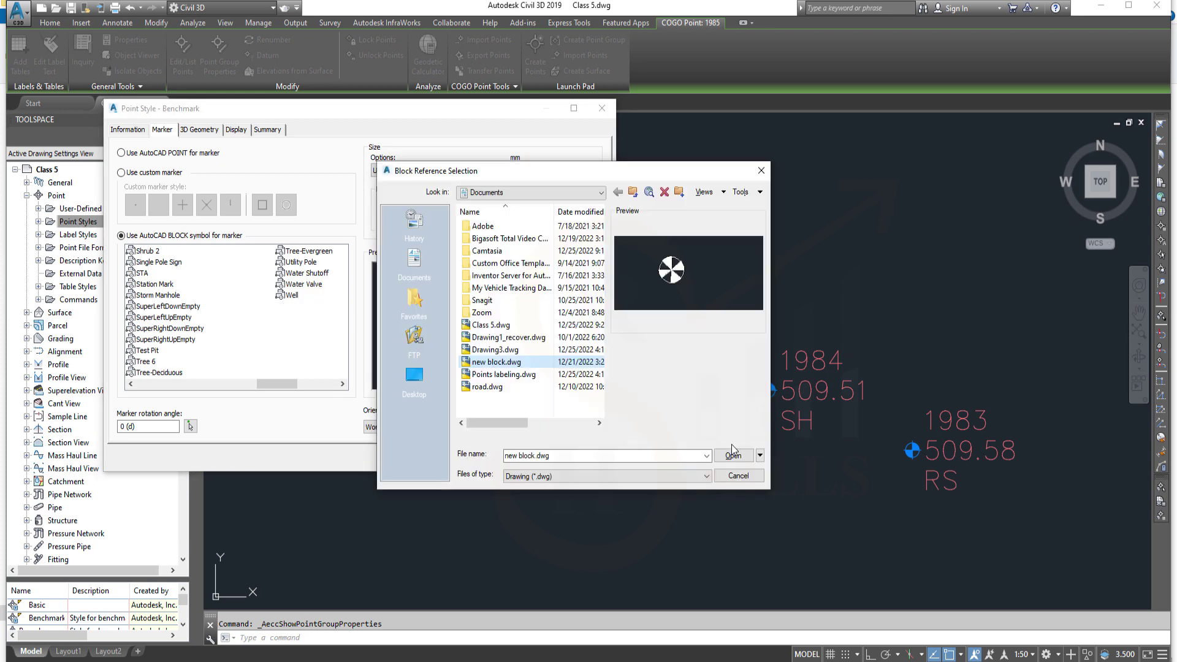
click(732, 455)
click(294, 317)
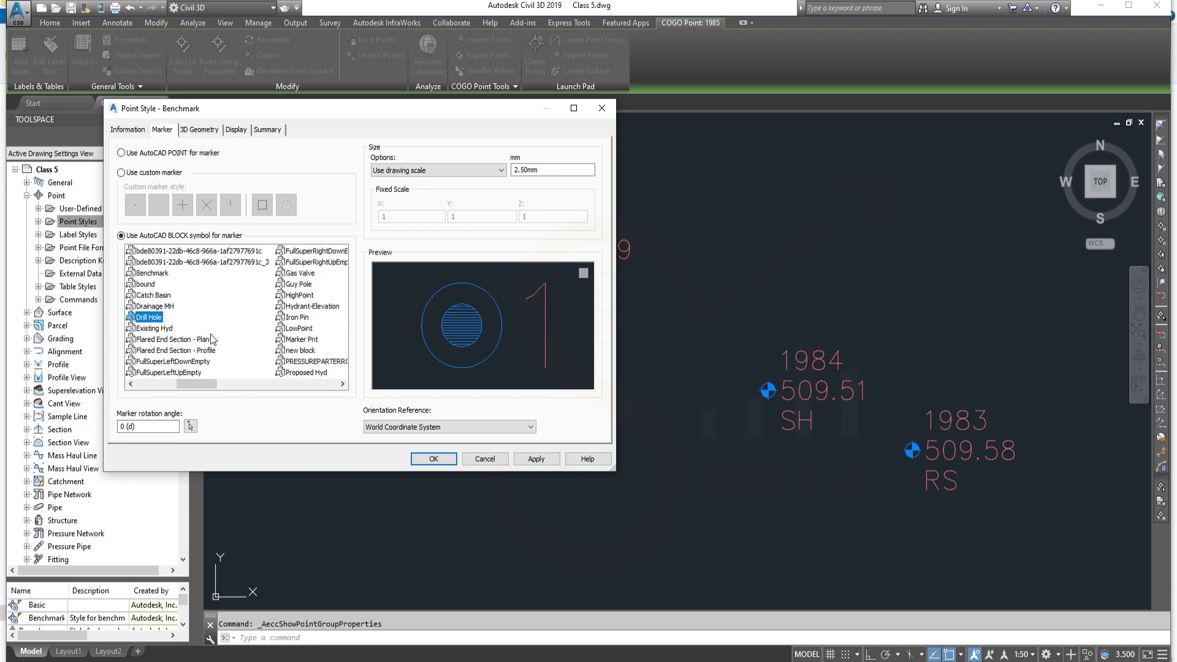
scroll(150, 358, down, 1)
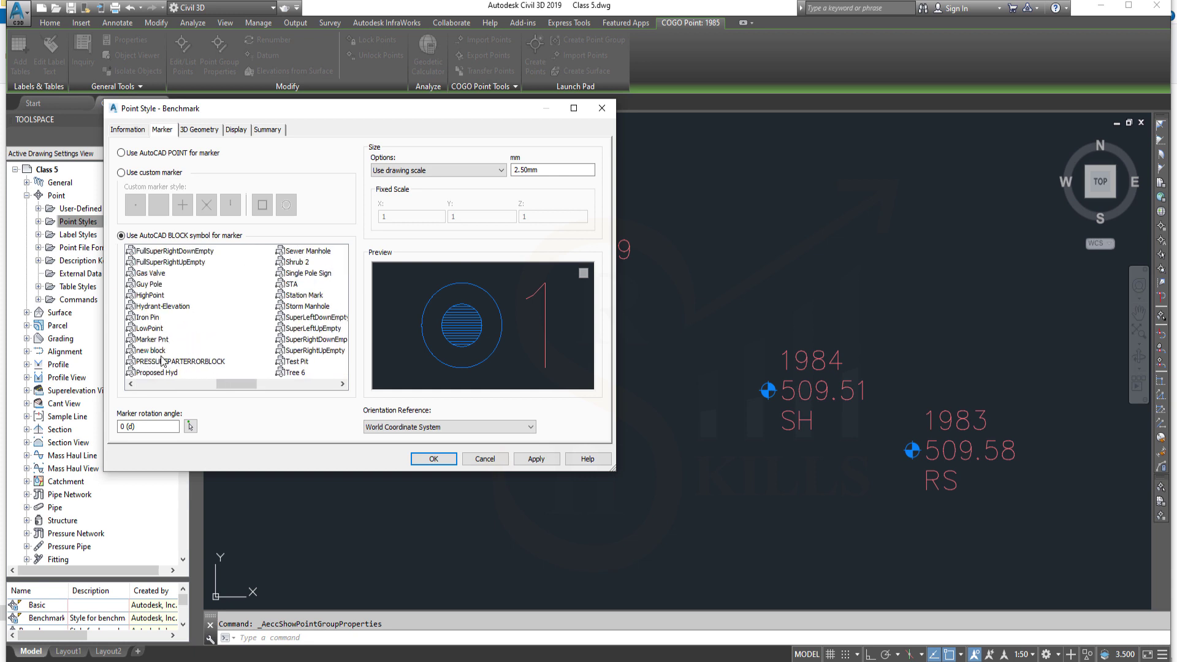
click(155, 350)
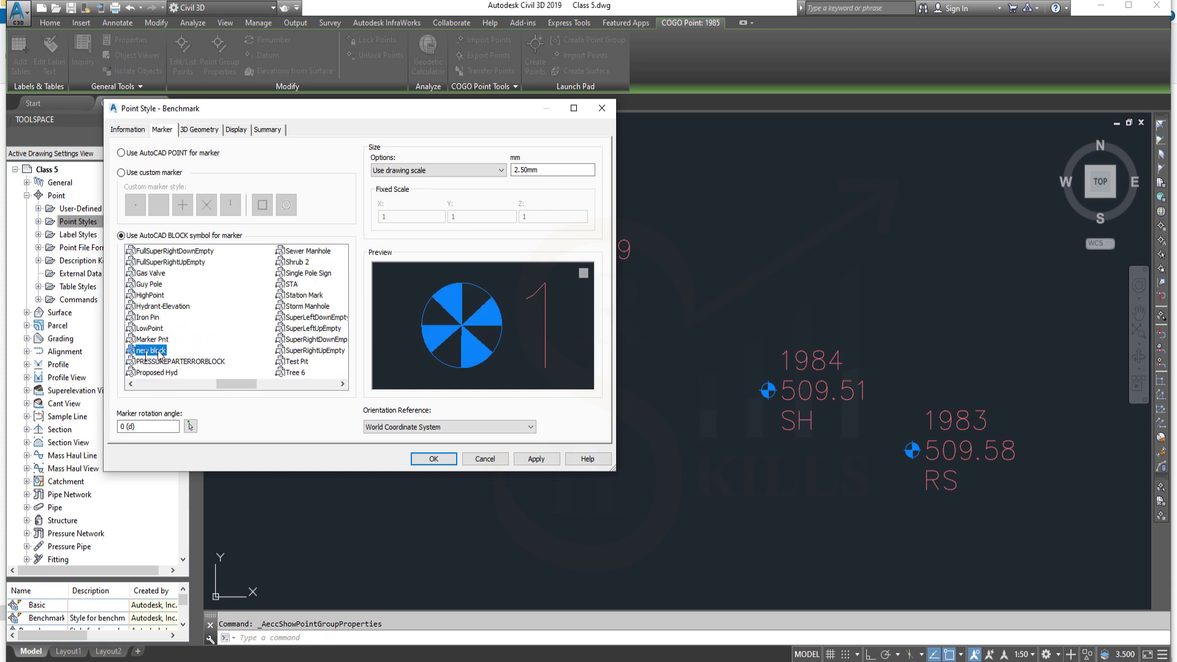
click(553, 459)
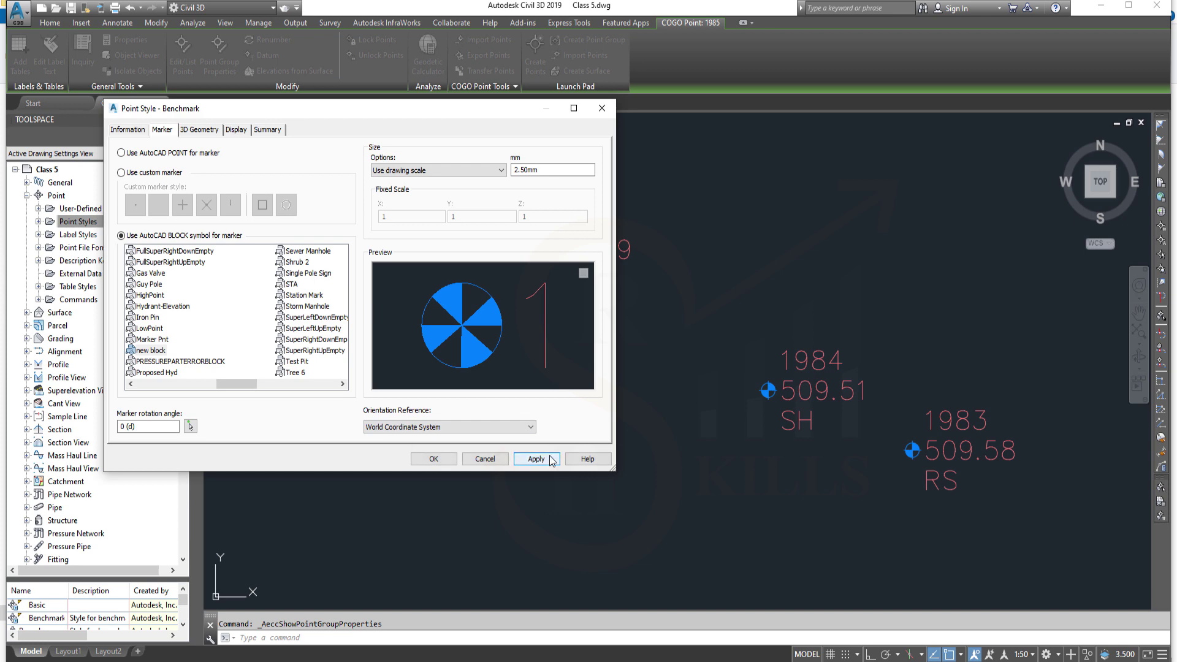
click(439, 460)
click(433, 459)
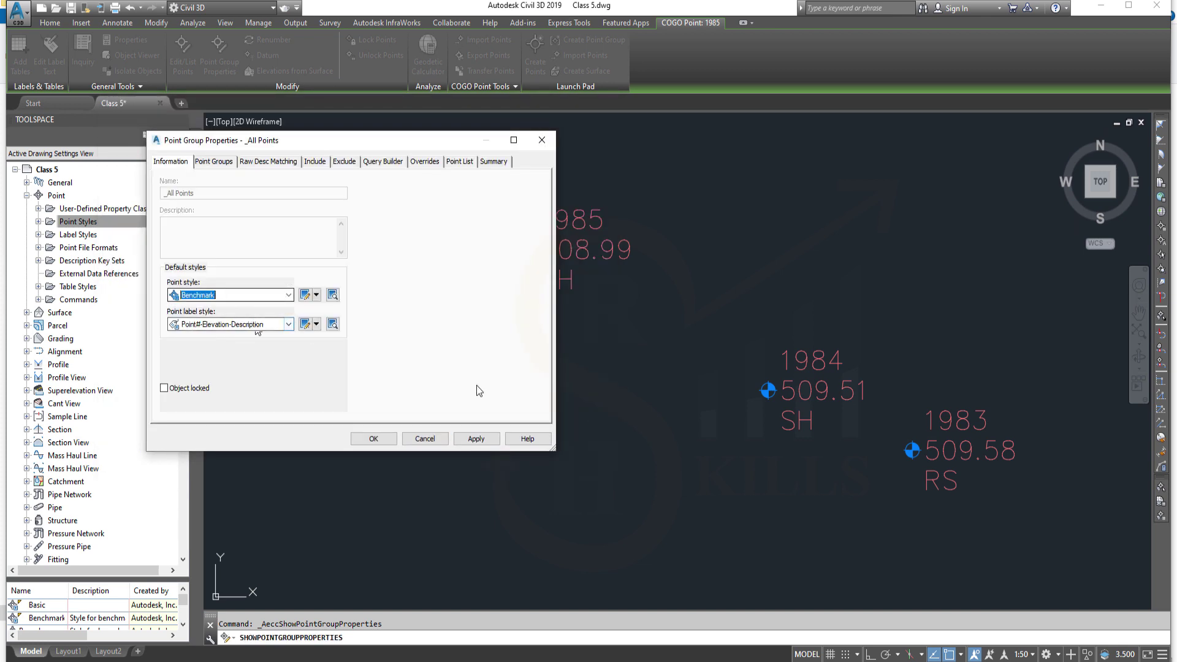
Set and apply New Point Style as the _All Points default point style, then confirm
click(288, 295)
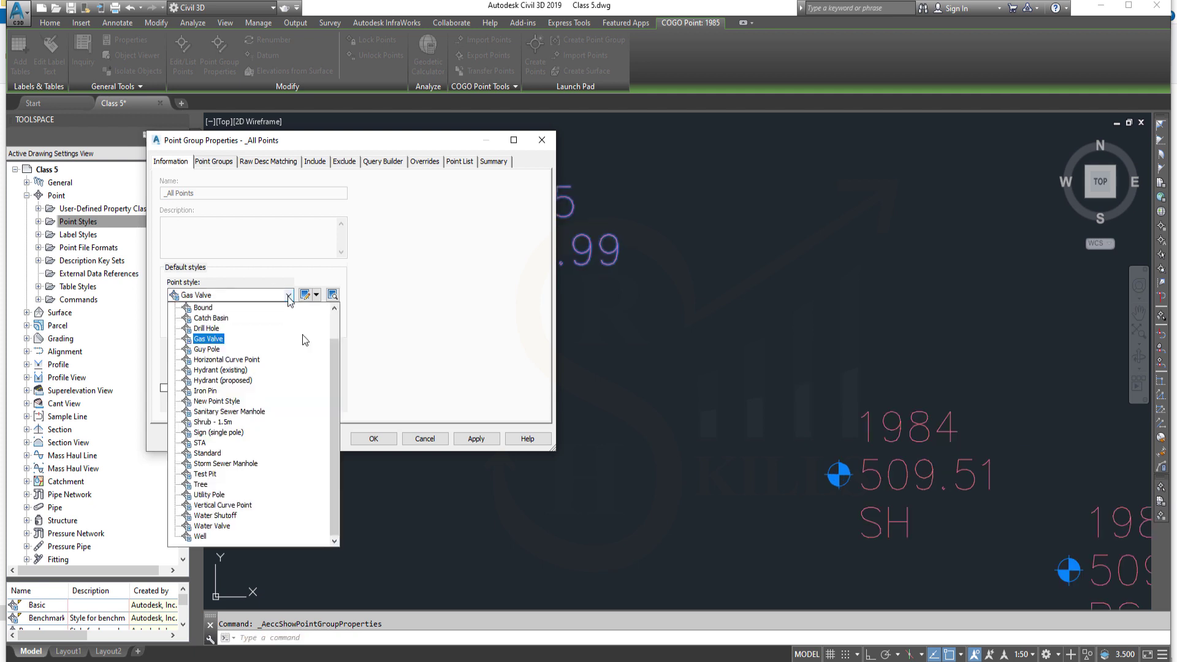
click(236, 406)
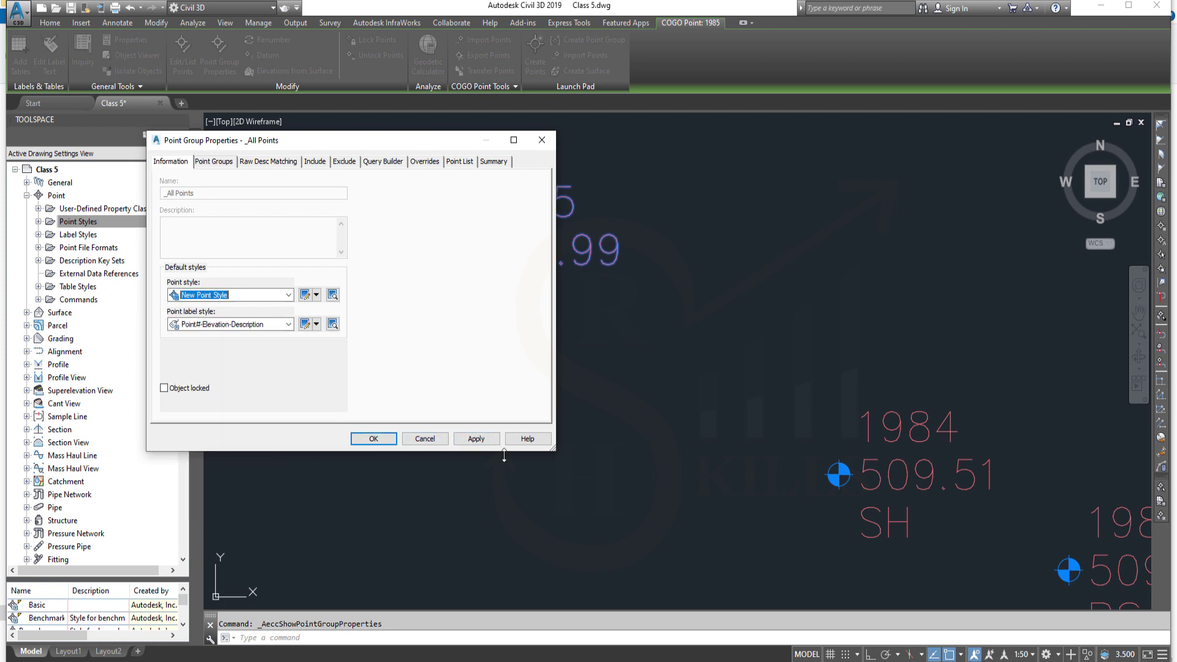
click(475, 439)
click(373, 438)
scroll(807, 359, down, 5)
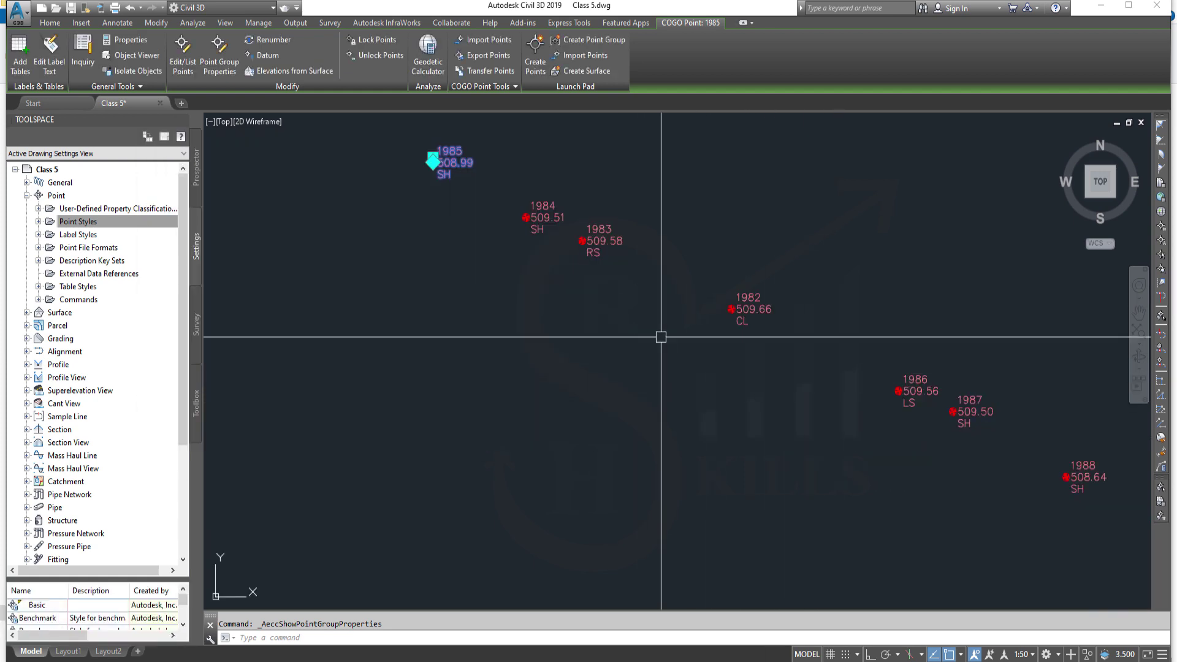
scroll(513, 264, up, 4)
middle_drag(633, 186, 697, 368)
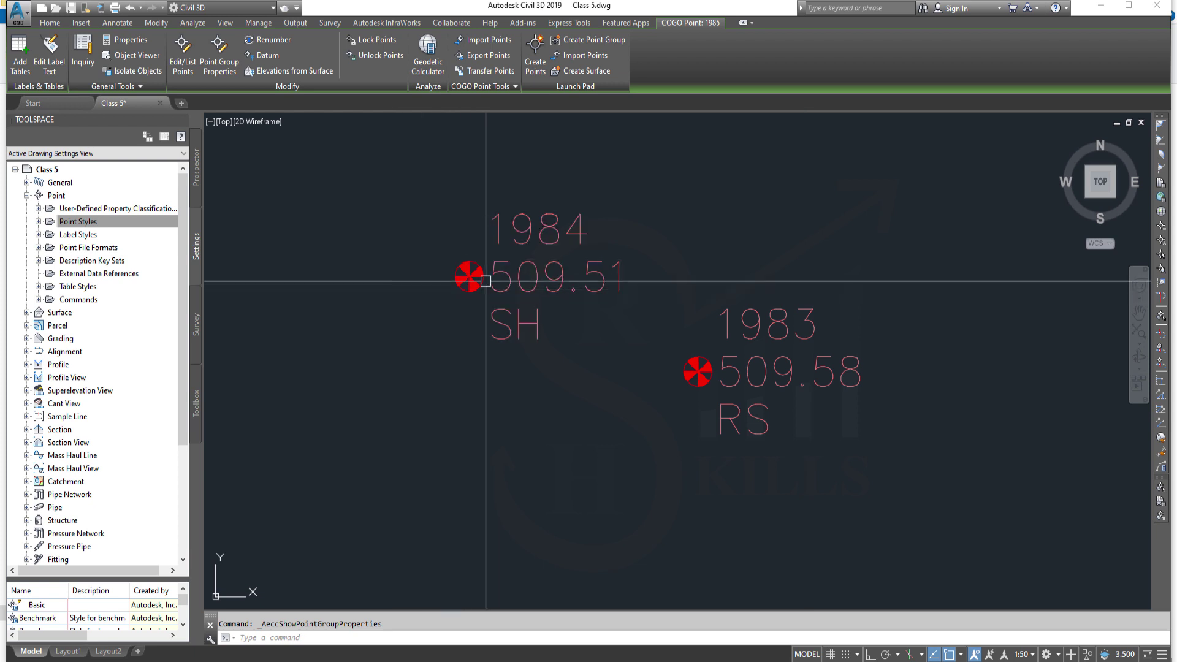
click(396, 299)
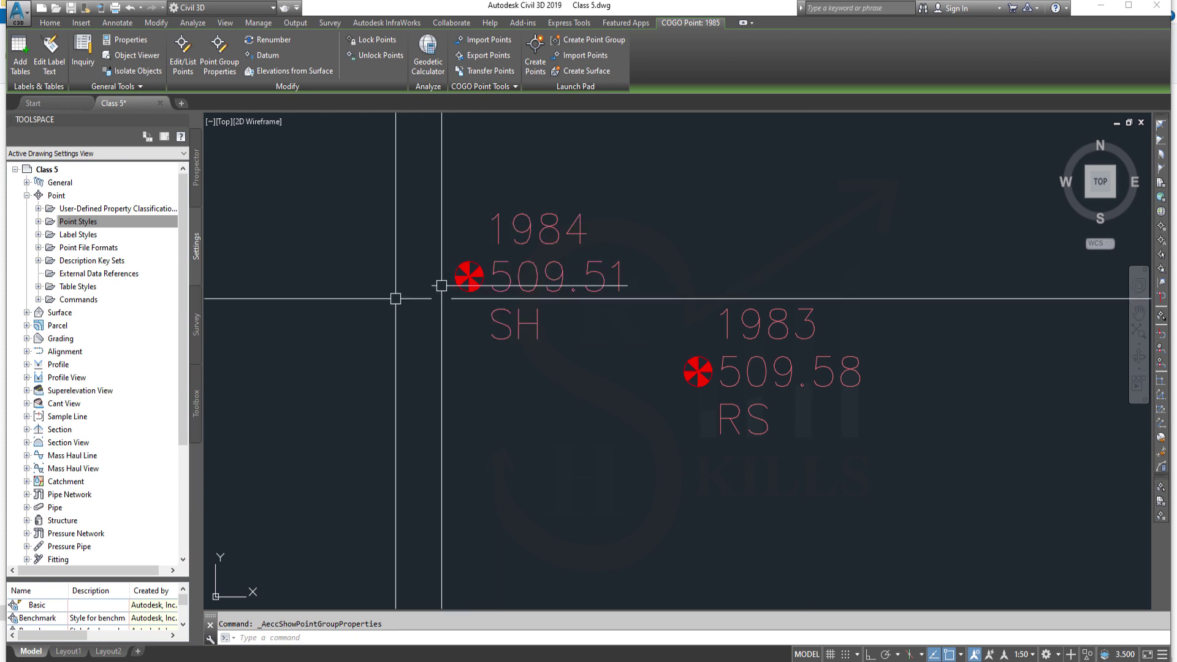
click(533, 207)
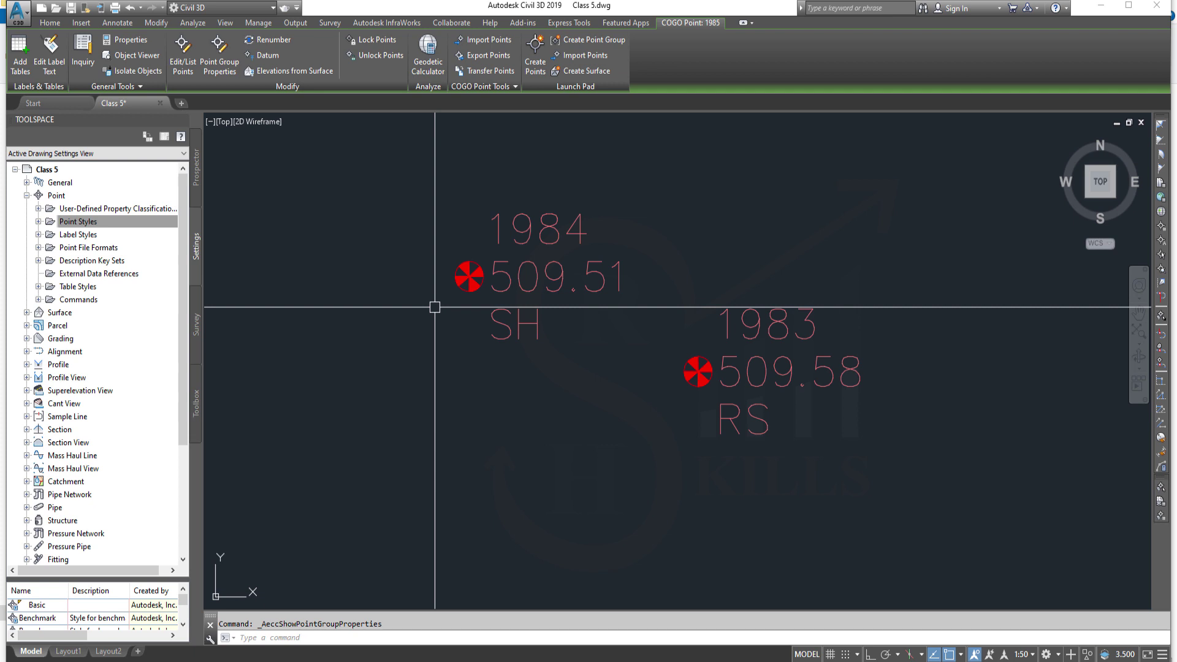
scroll(447, 271, up, 2)
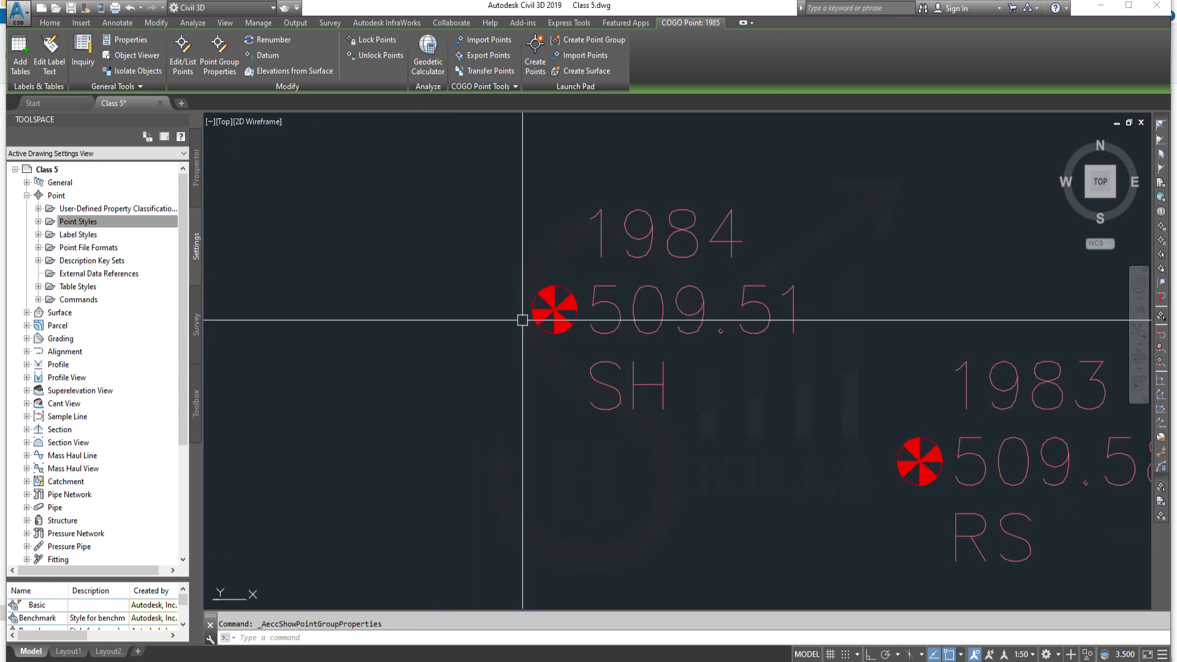
scroll(554, 312, down, 2)
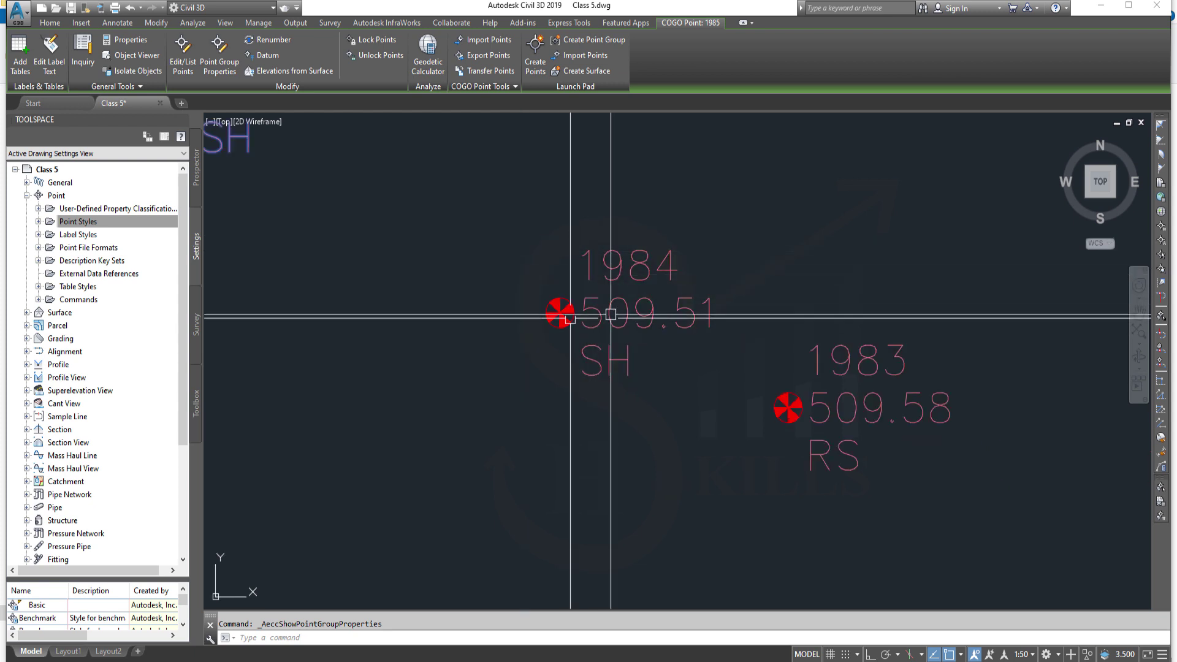
scroll(226, 282, down, 2)
scroll(321, 320, up, 2)
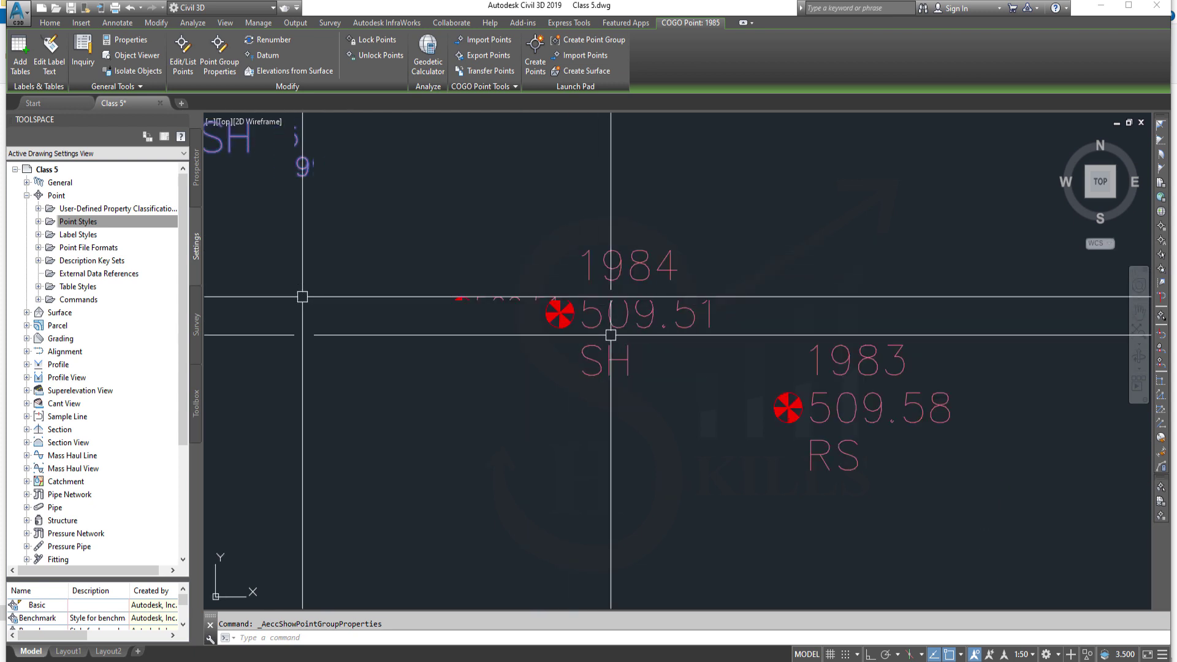
scroll(304, 295, down, 2)
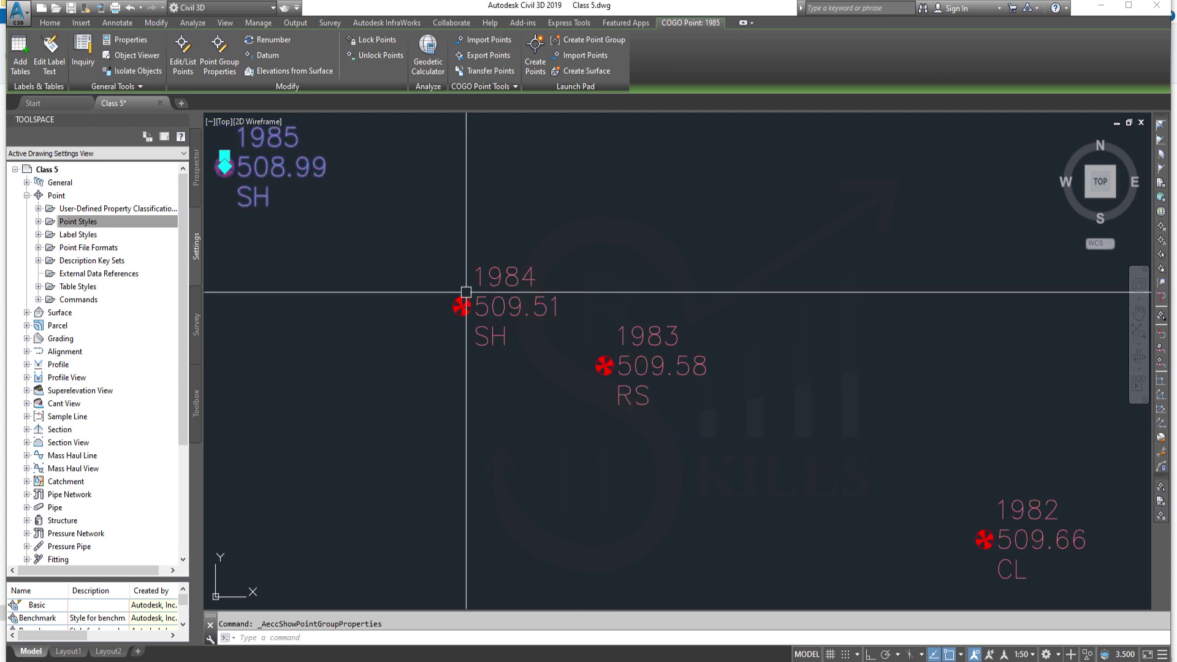
scroll(461, 288, up, 3)
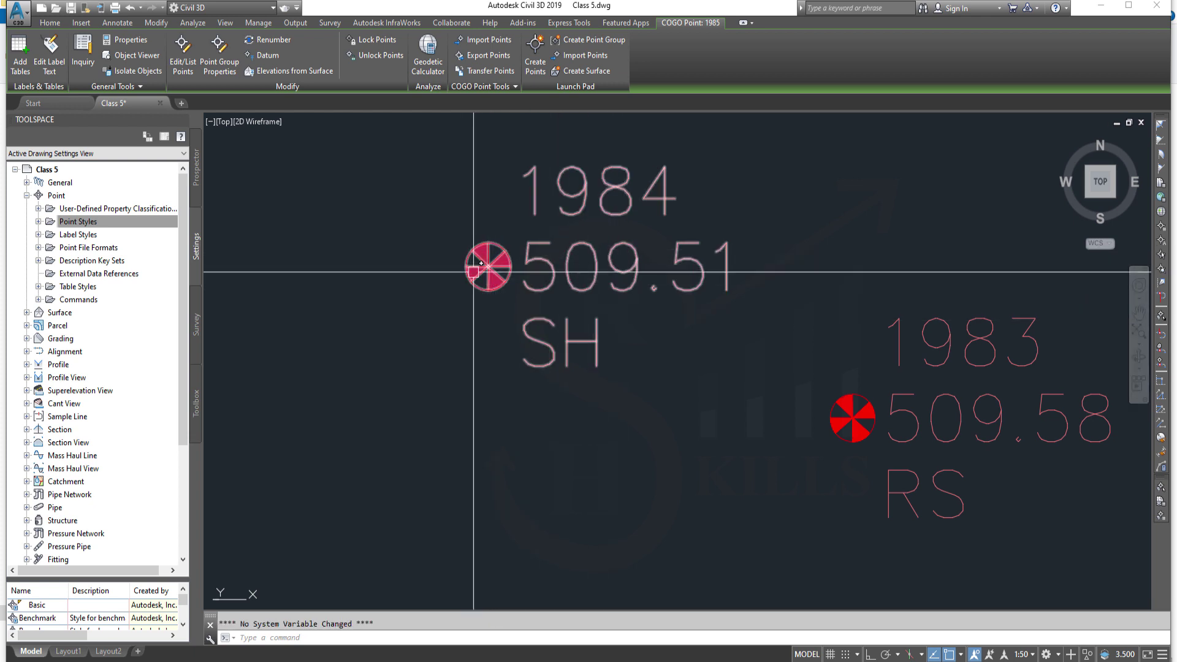
mouse_move(488, 267)
scroll(509, 344, down, 2)
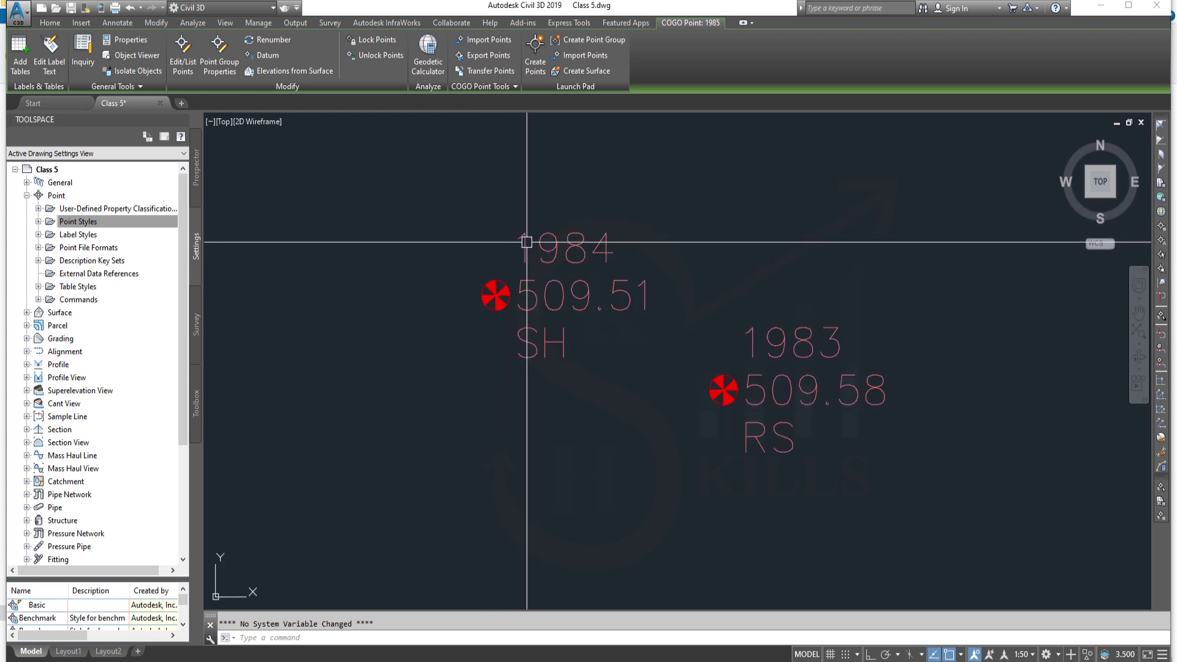
click(531, 244)
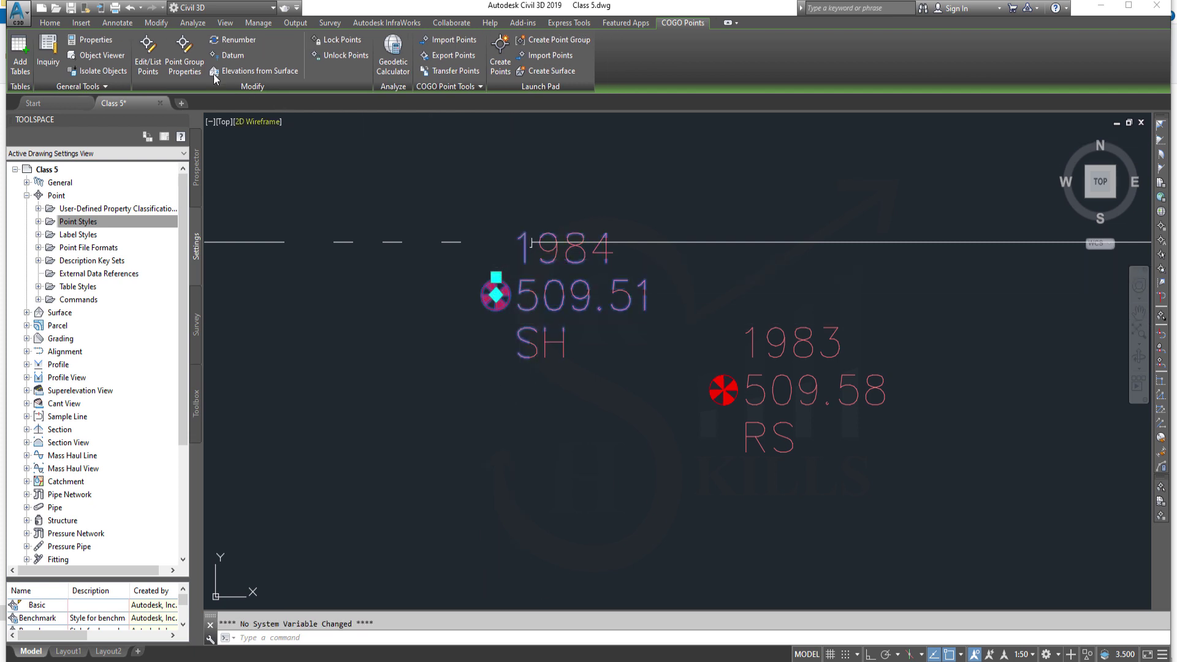
Set and apply the Elevation and Description point label style for the _All Points group
click(183, 68)
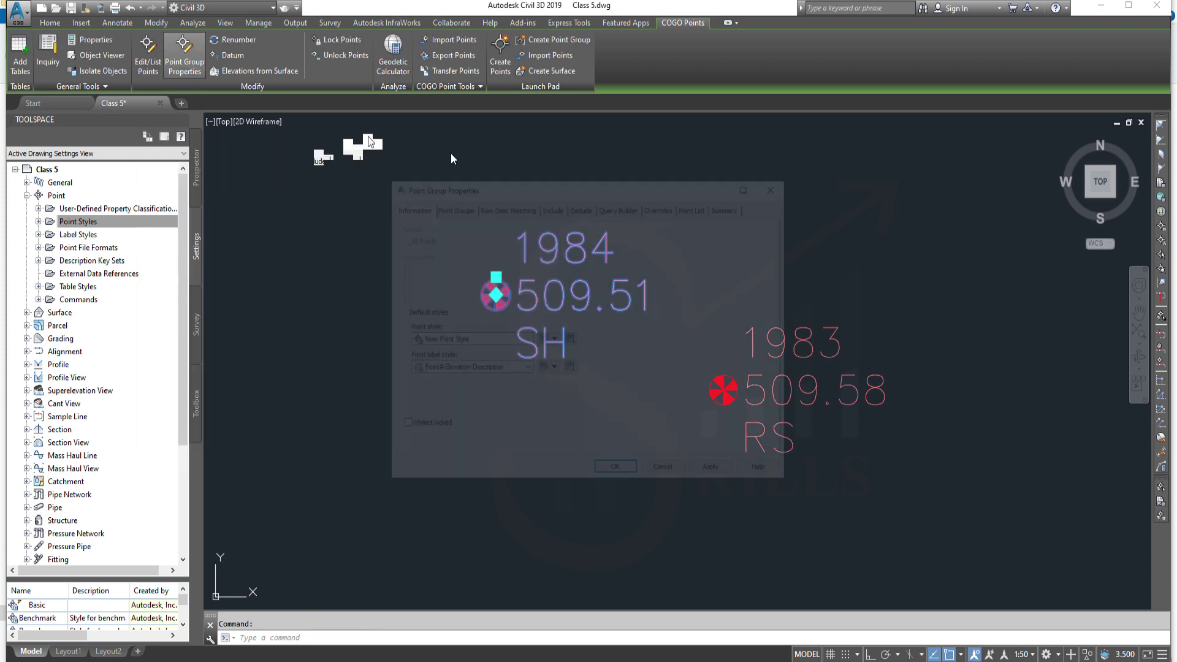
drag(377, 143, 242, 122)
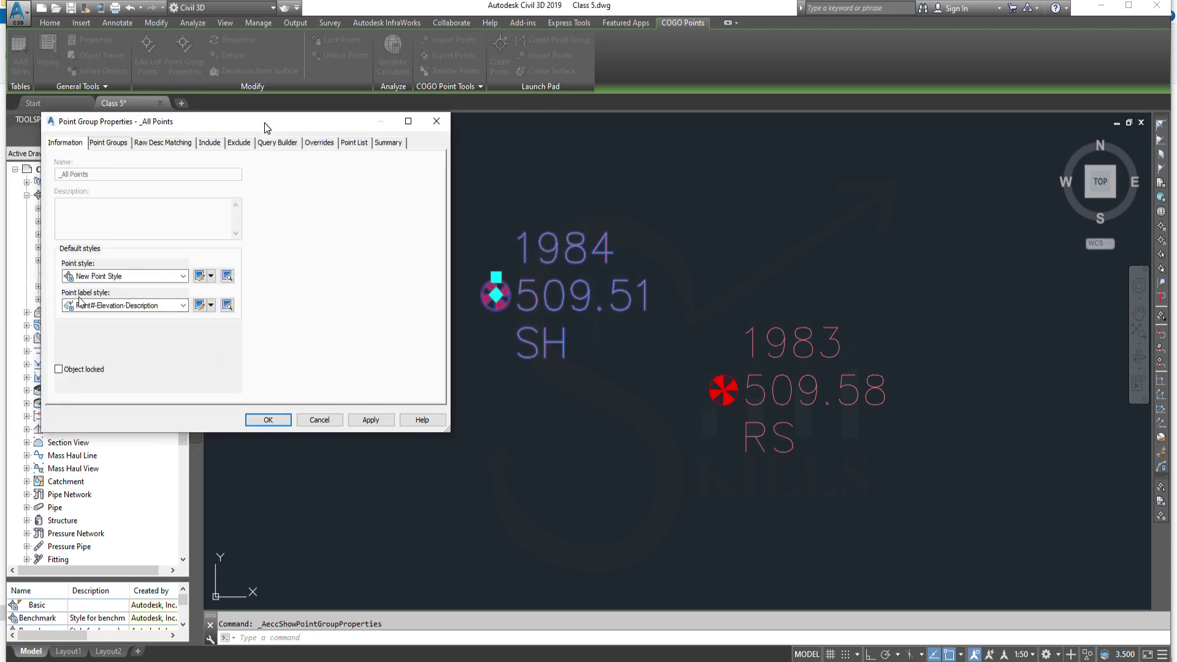
click(182, 306)
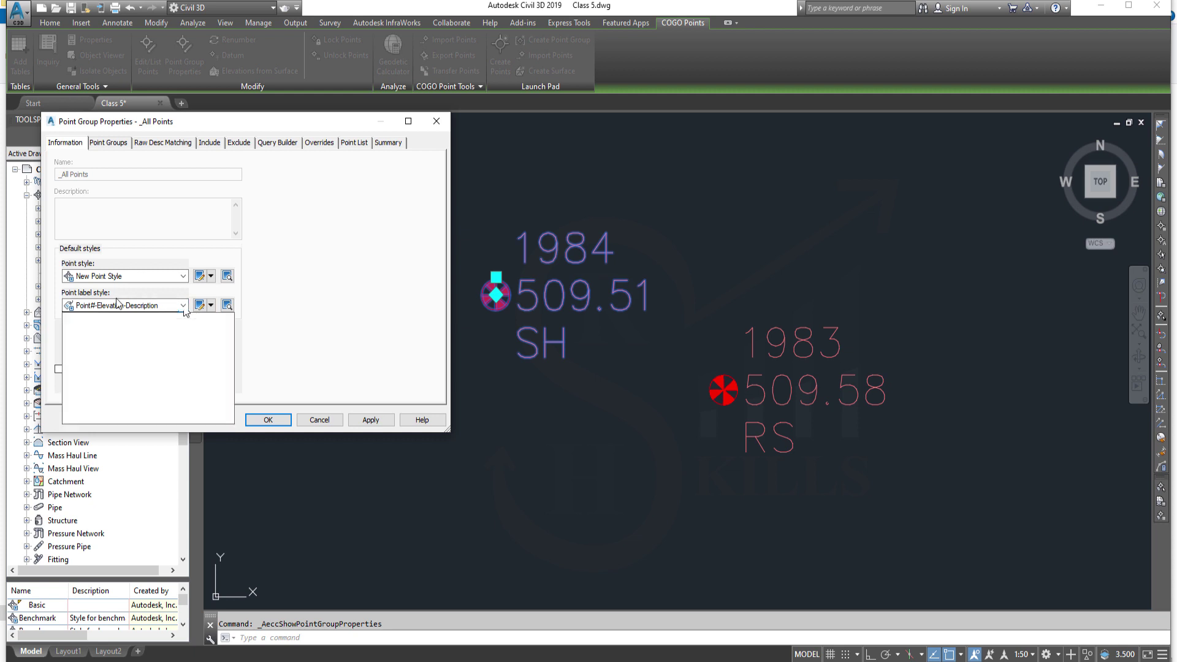
click(183, 311)
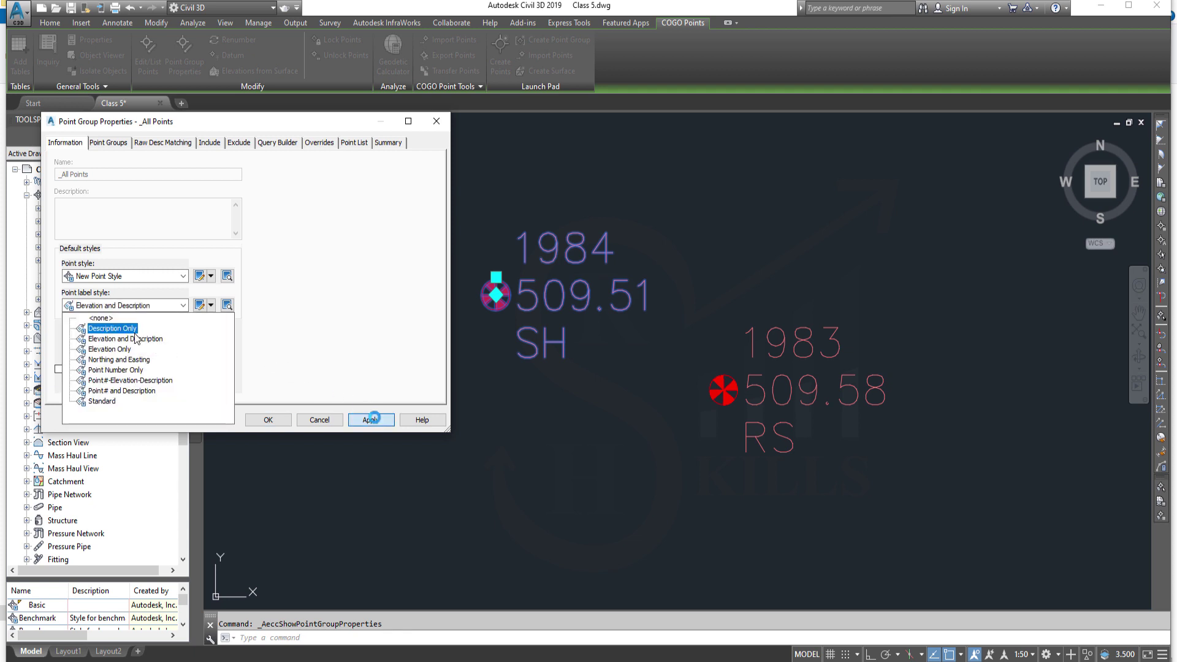
click(537, 322)
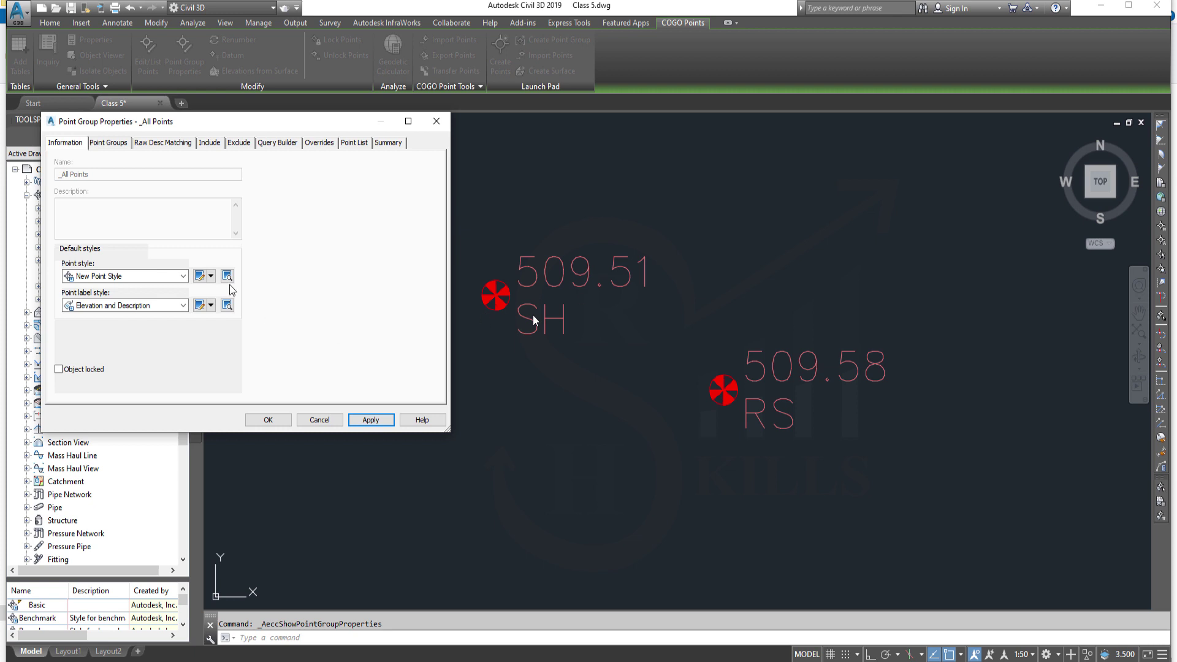
Inspect the Elevation and Description label style's general properties, then close both dialogs
click(183, 305)
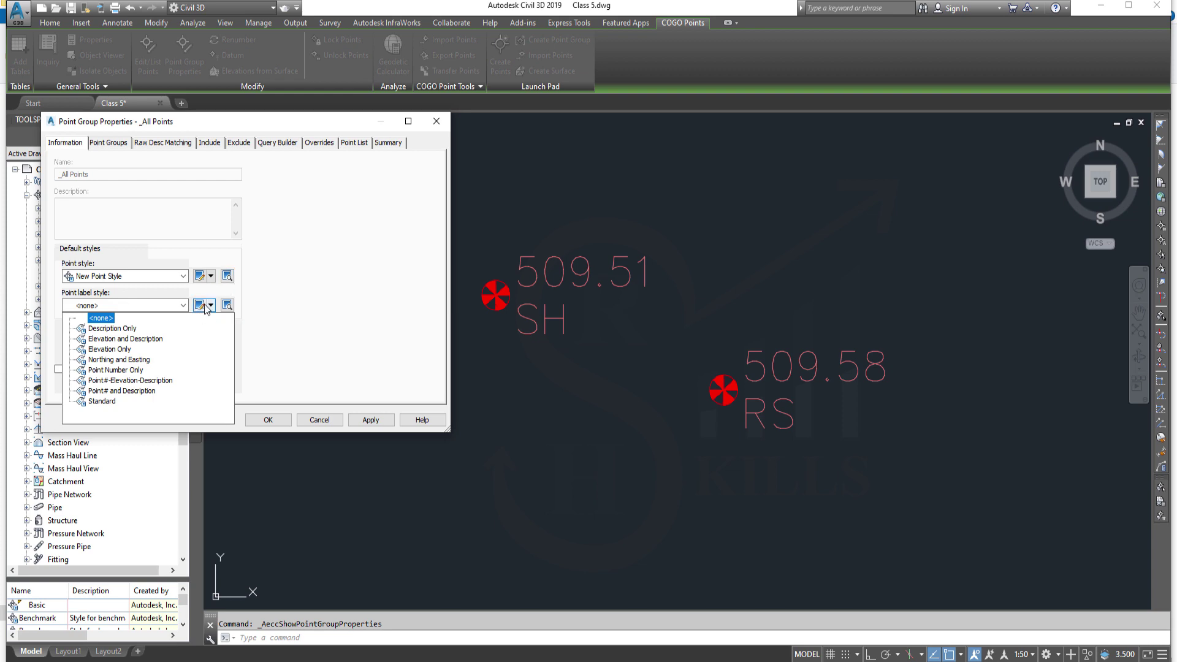
click(125, 338)
click(200, 306)
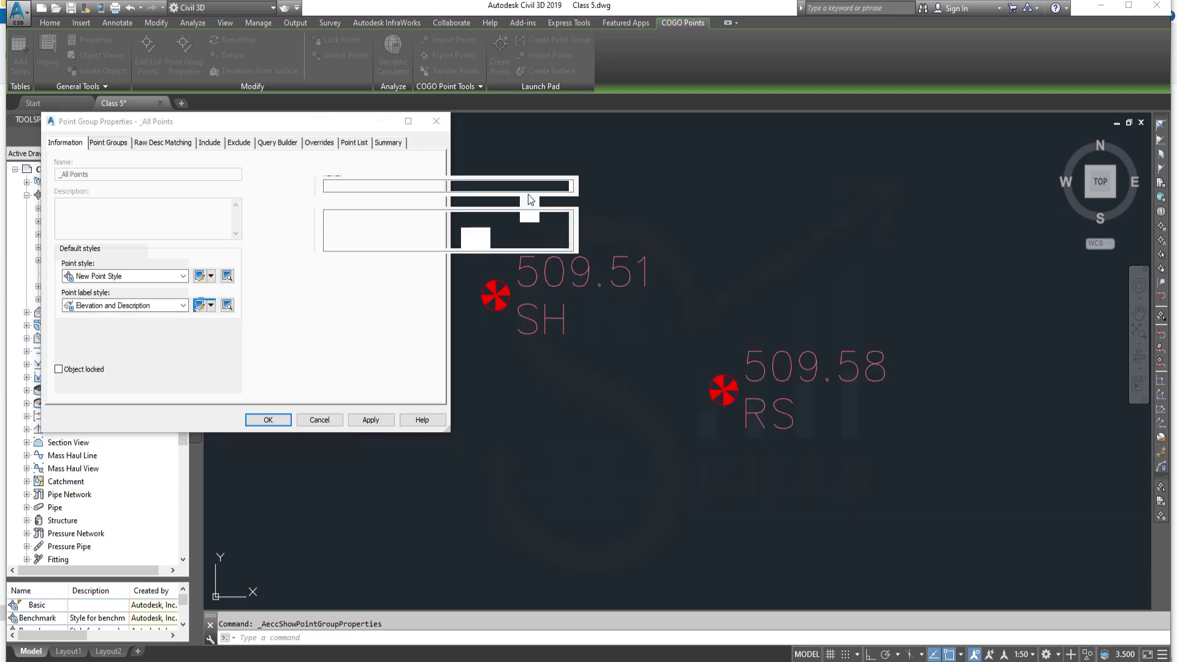
click(374, 153)
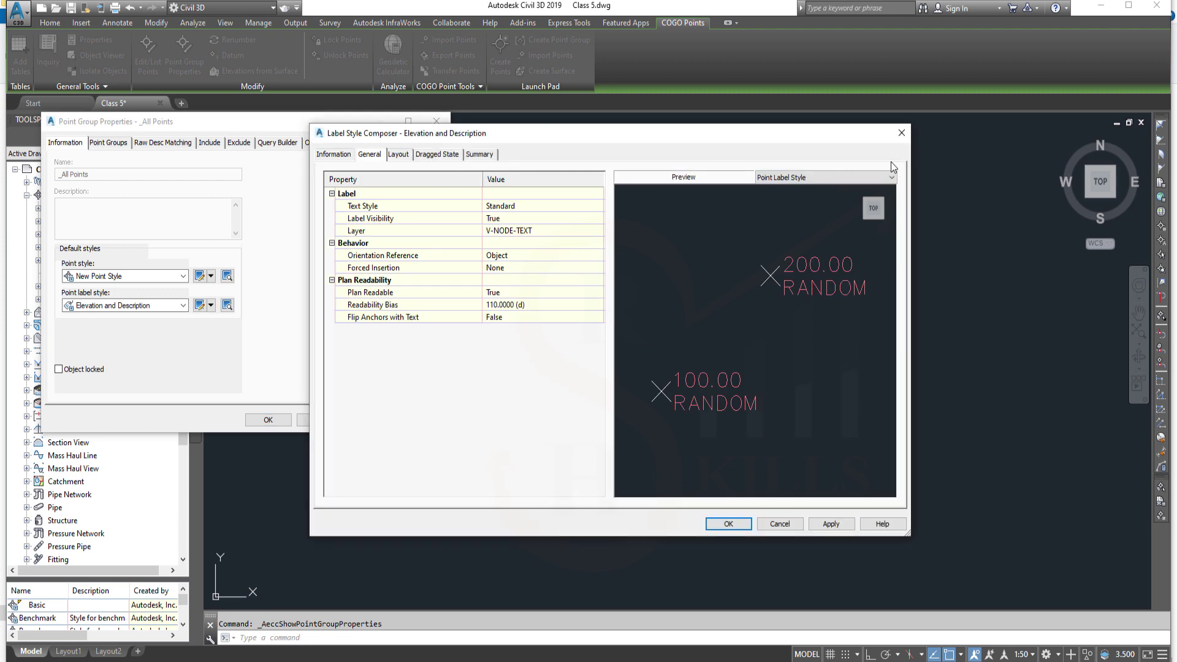
click(901, 132)
click(439, 123)
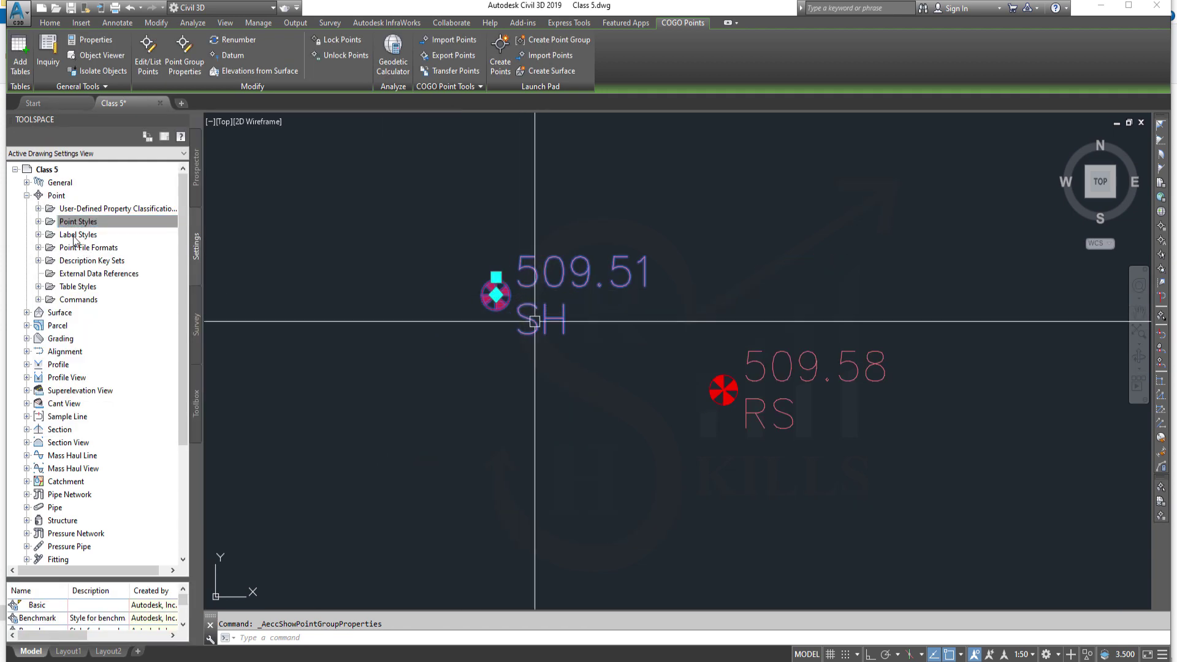
Create a new point label style from the Point Label Styles collection in Toolspace Settings
click(86, 236)
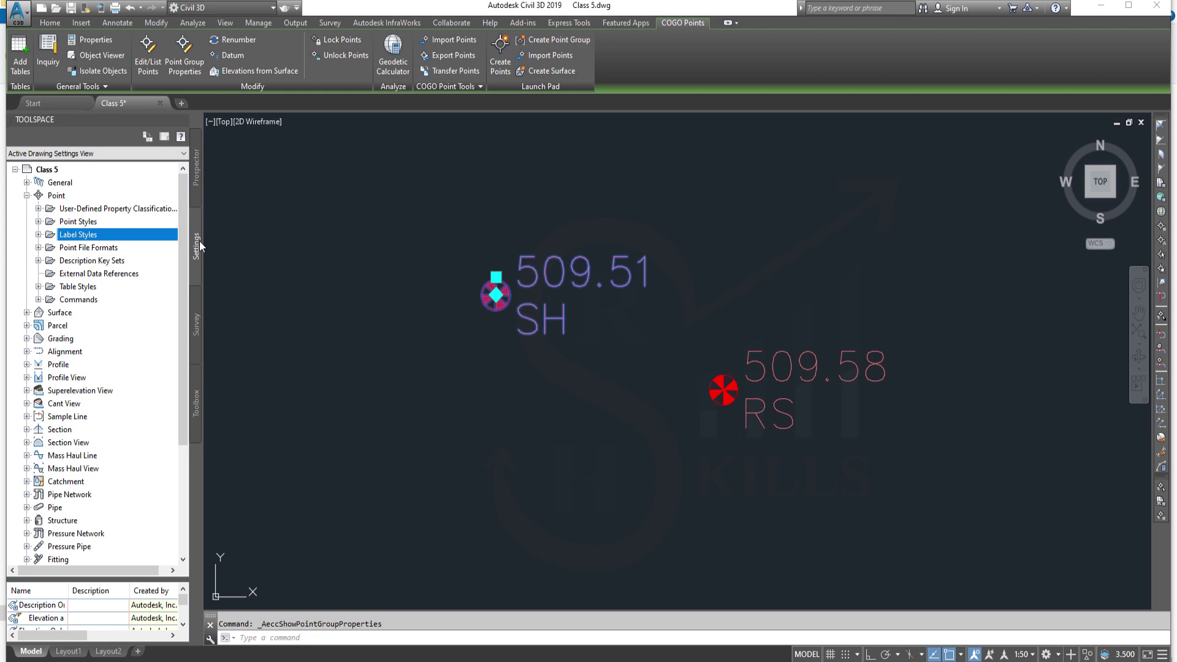
right_click(90, 235)
right_click(90, 235)
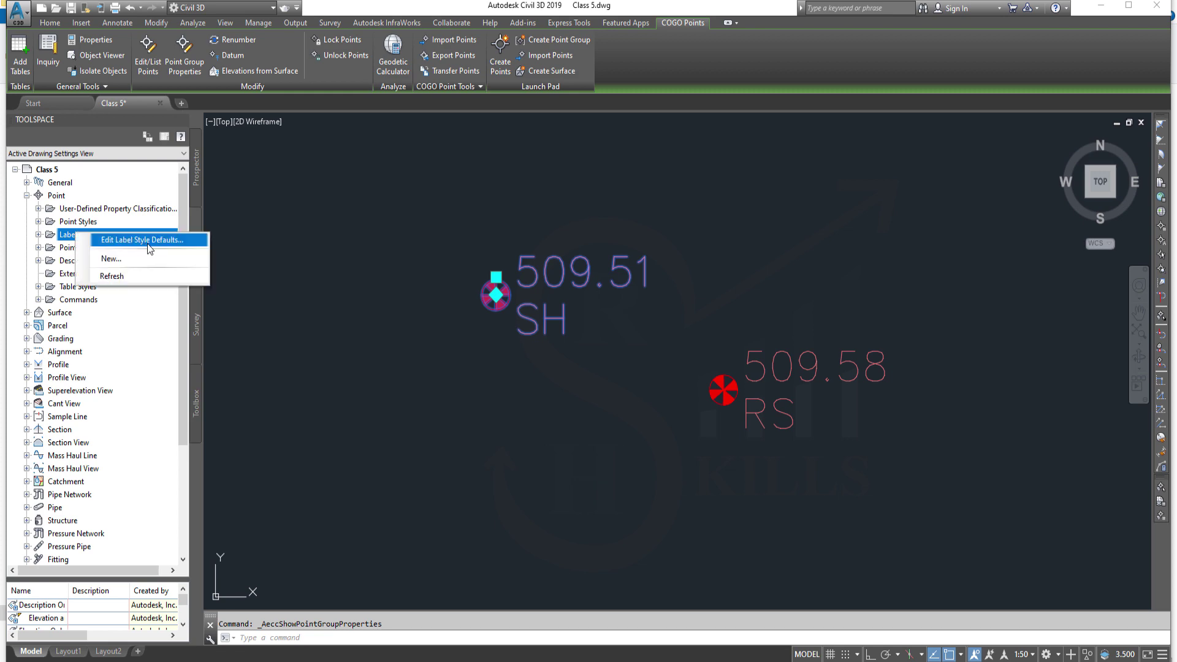
click(112, 259)
text(Elevation and Description RH)
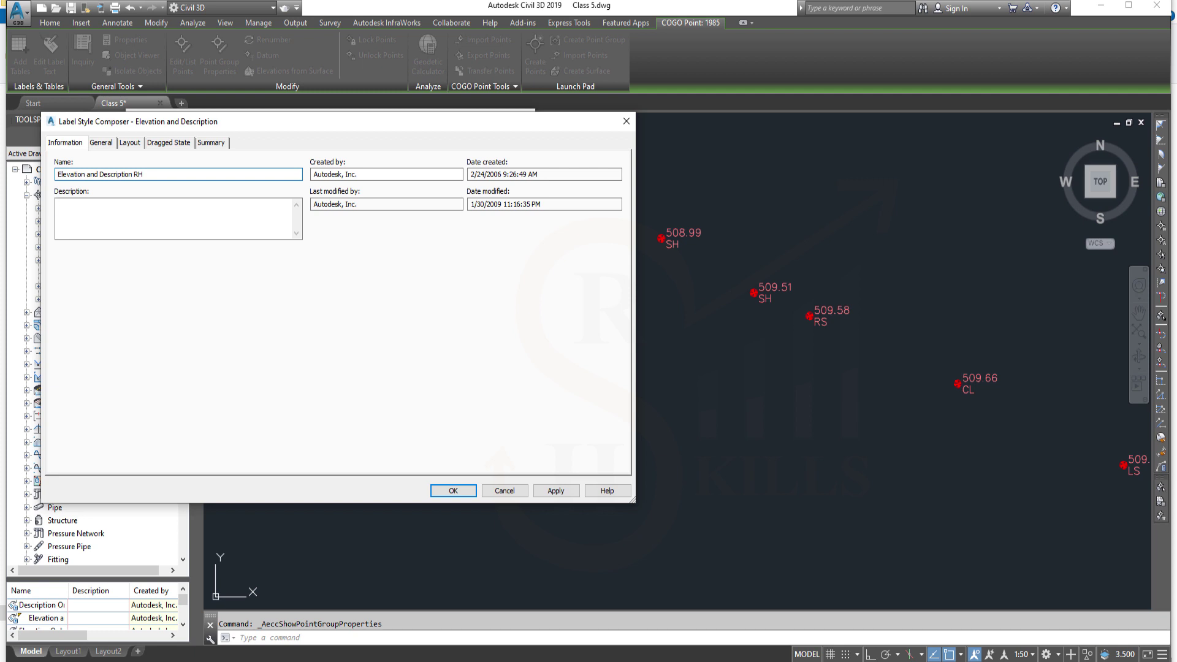
Check the new style's label layer, keeping V-NODE-TEXT, and show its Layout components
click(94, 213)
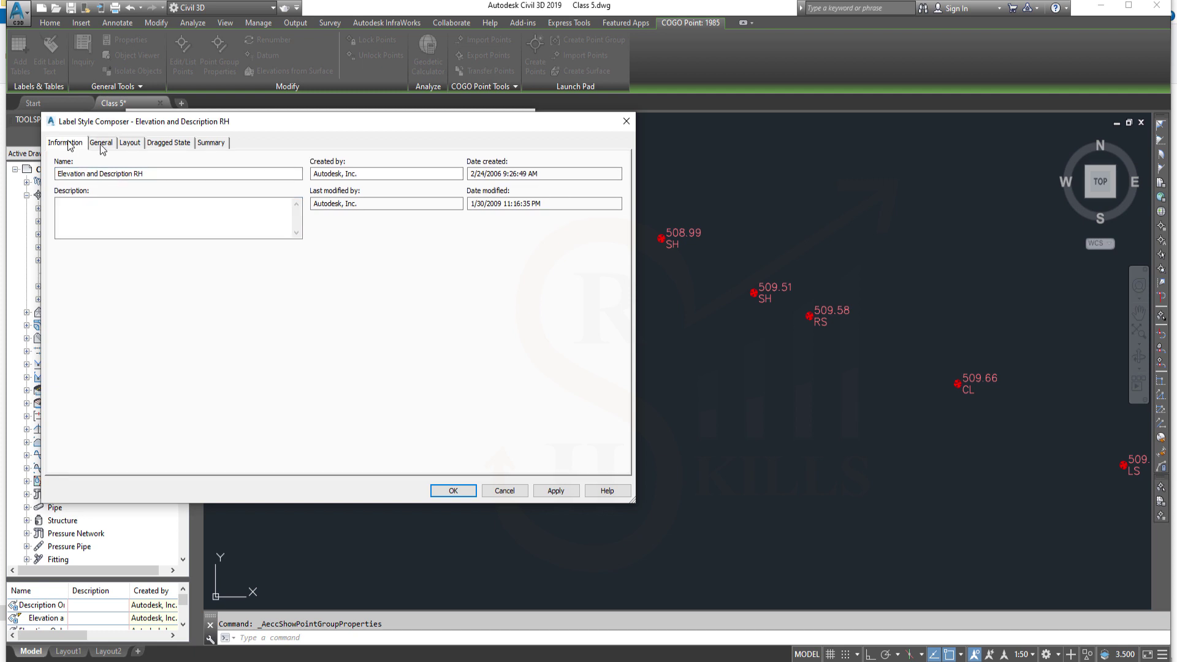
key(ctrl+Tab)
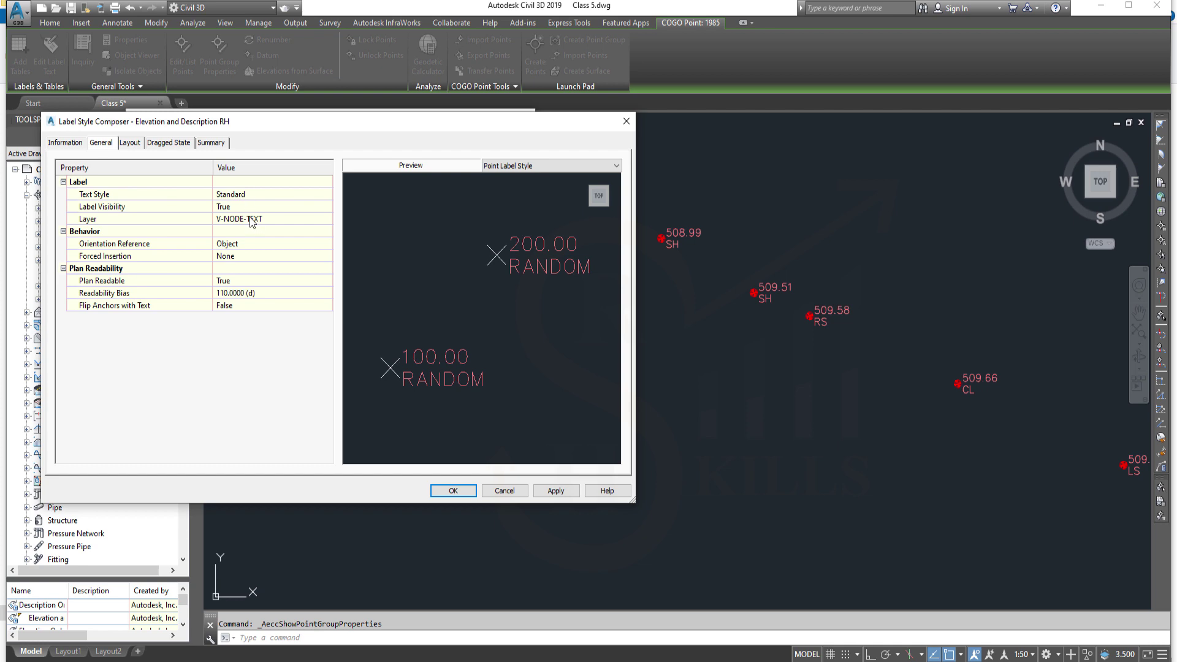
click(244, 221)
click(327, 219)
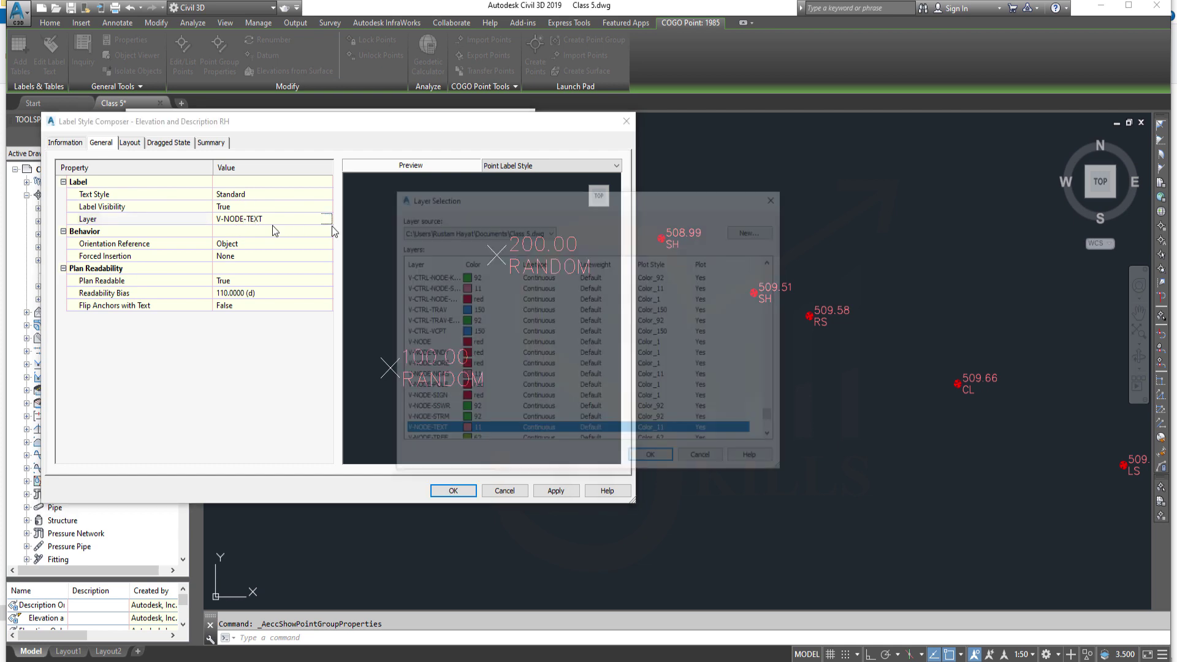
key(Escape)
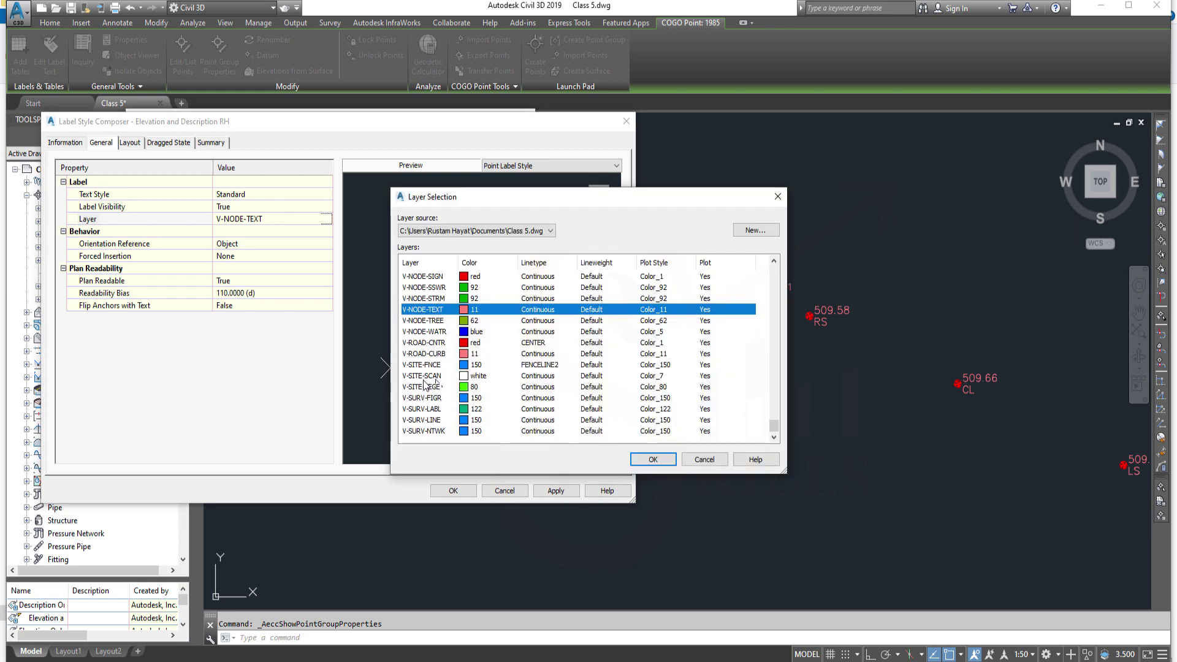
click(717, 461)
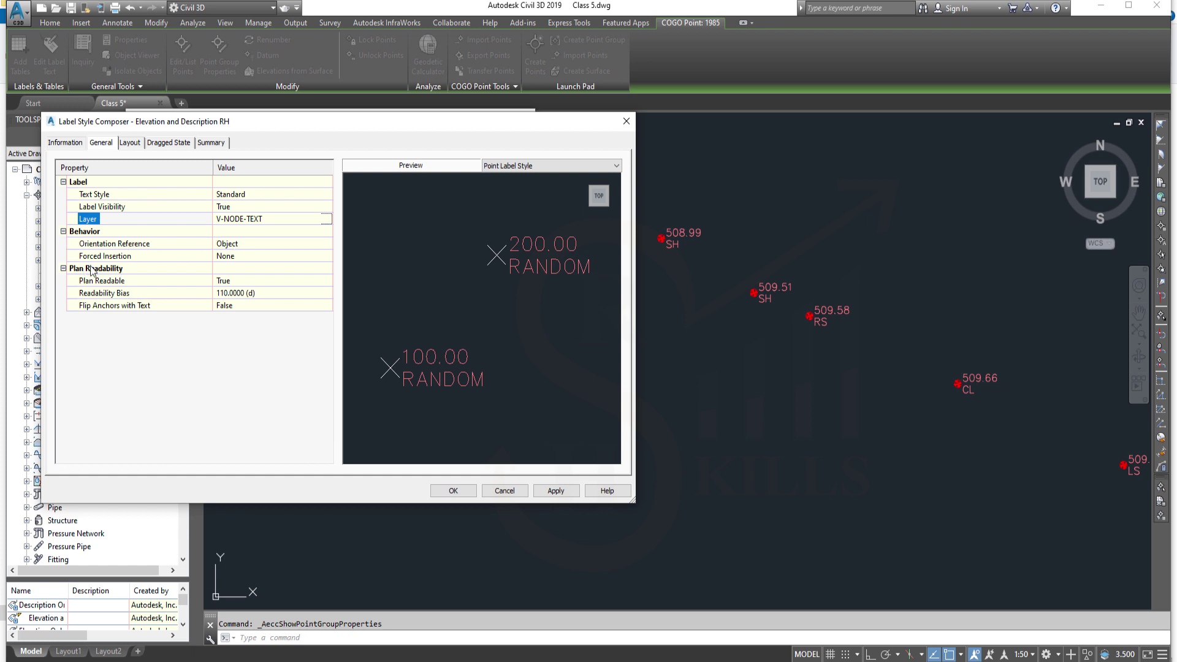
click(129, 143)
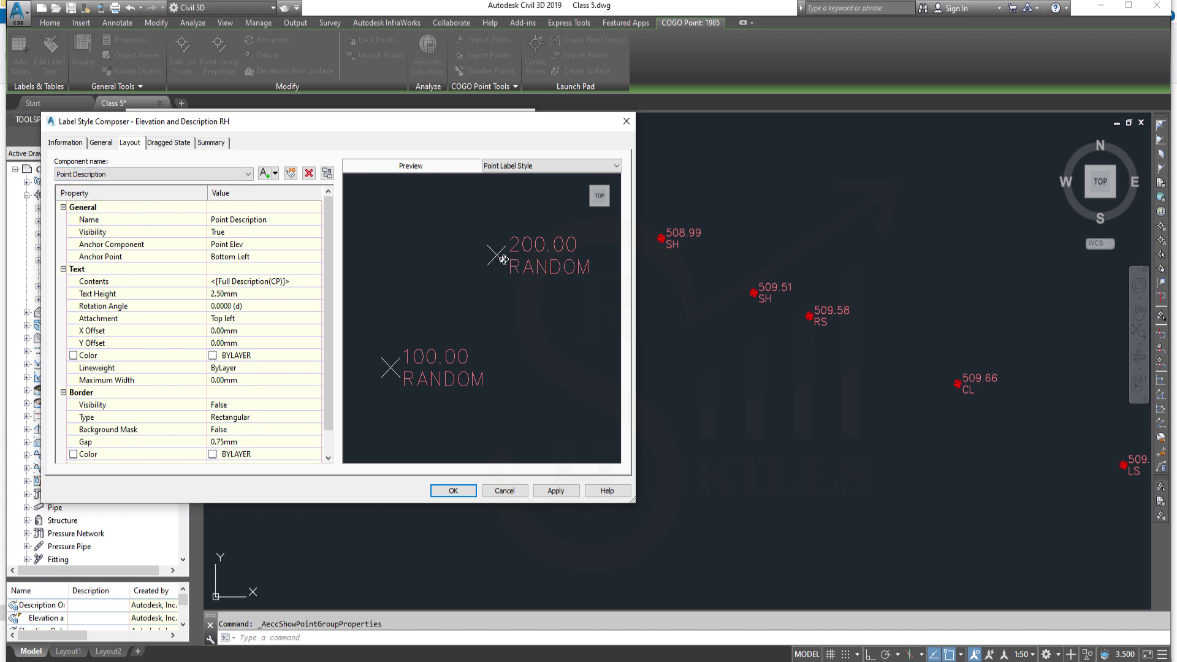
Delete the Point Description and Point Elev components and add a text component named Point Number
click(309, 174)
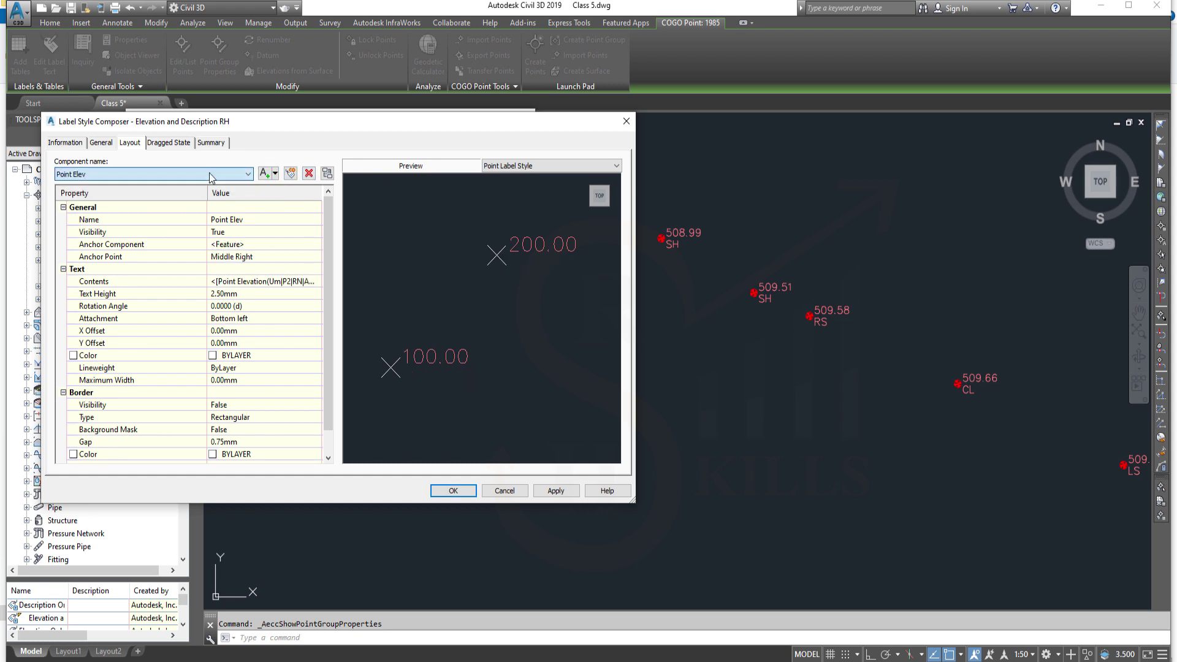
click(308, 174)
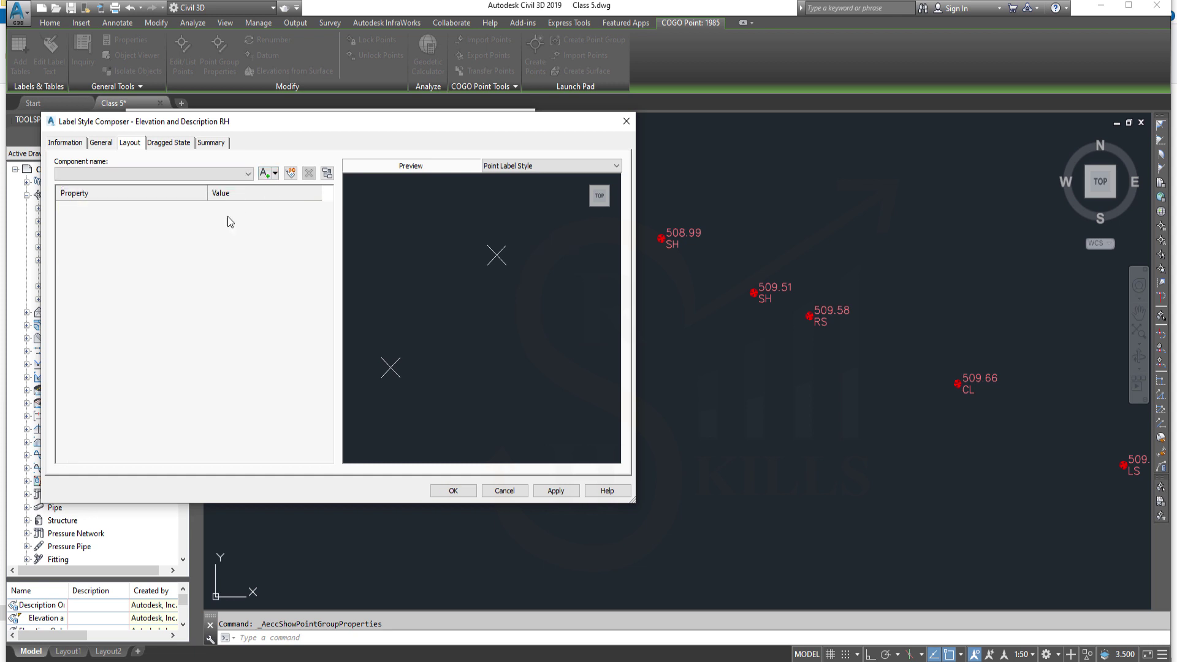
click(264, 177)
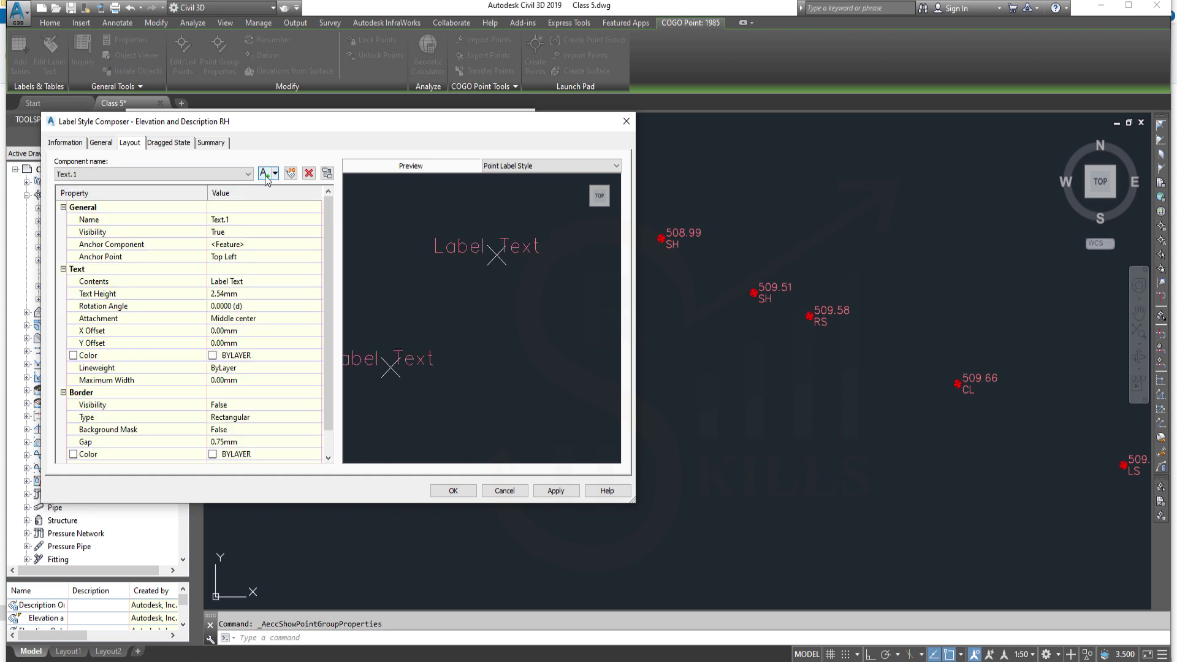
click(230, 219)
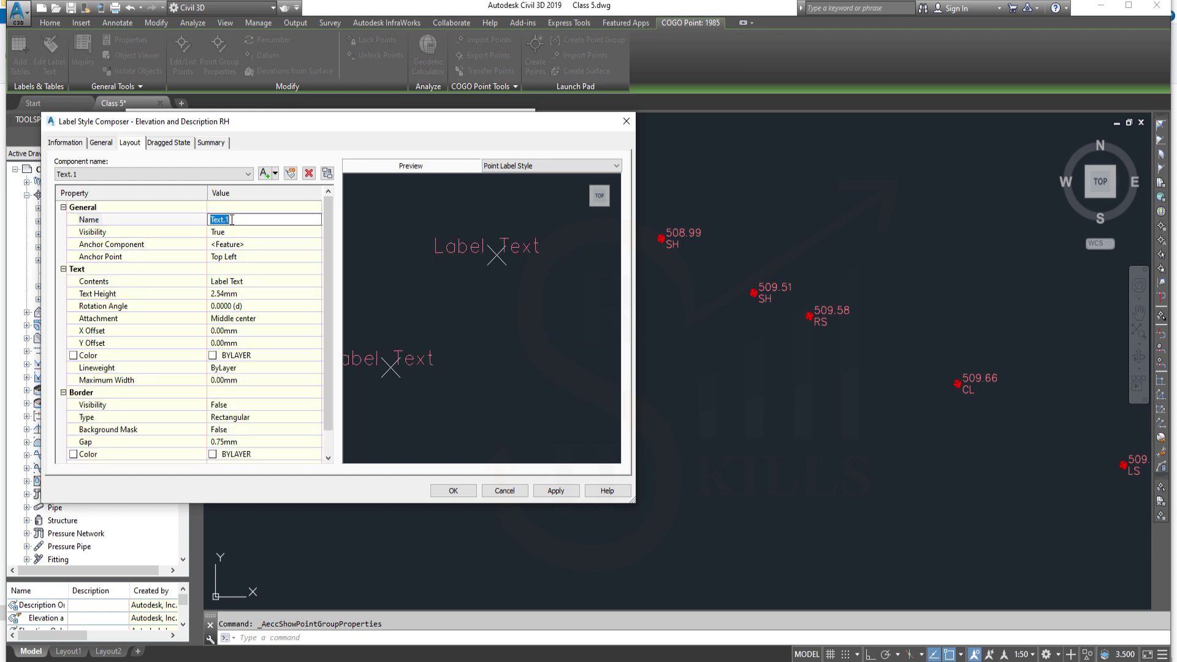
text(Point Num)
text(ber)
click(174, 255)
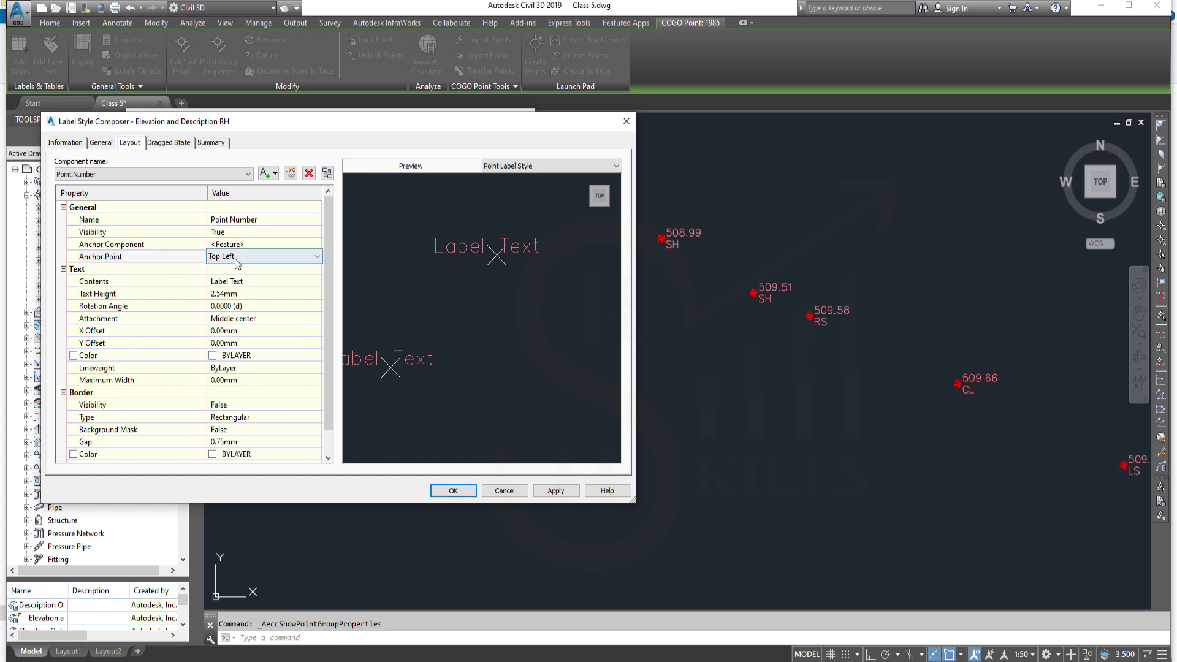
Anchor the Point Number component at Top Right of the feature
click(317, 256)
click(235, 263)
click(314, 255)
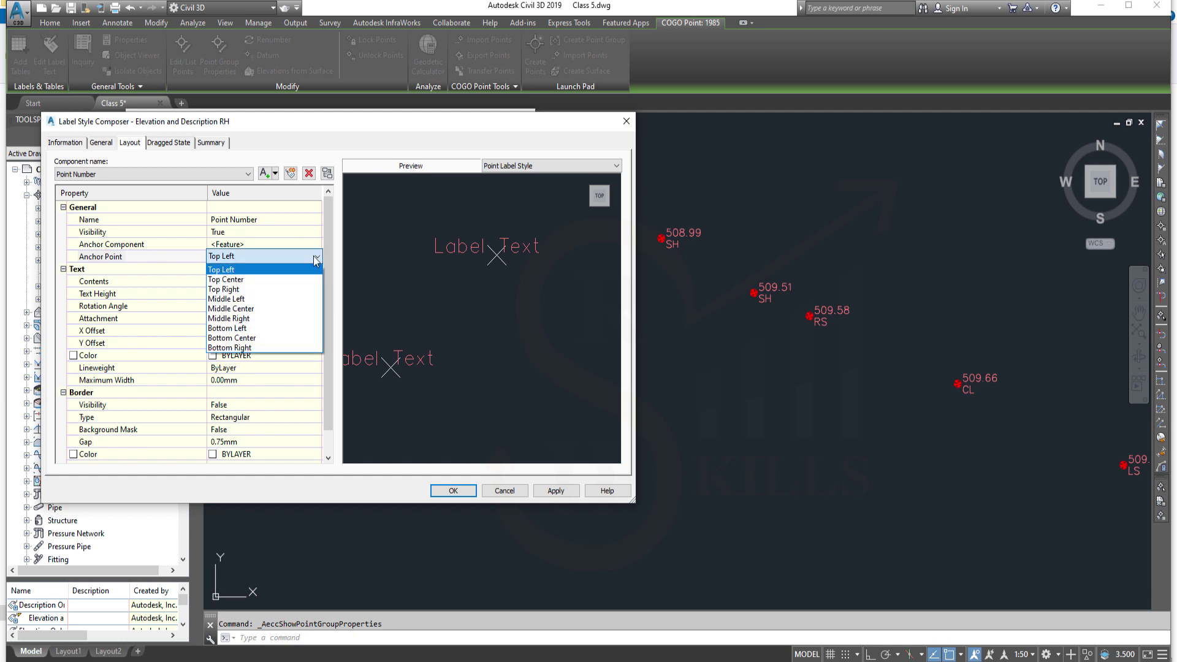
click(252, 289)
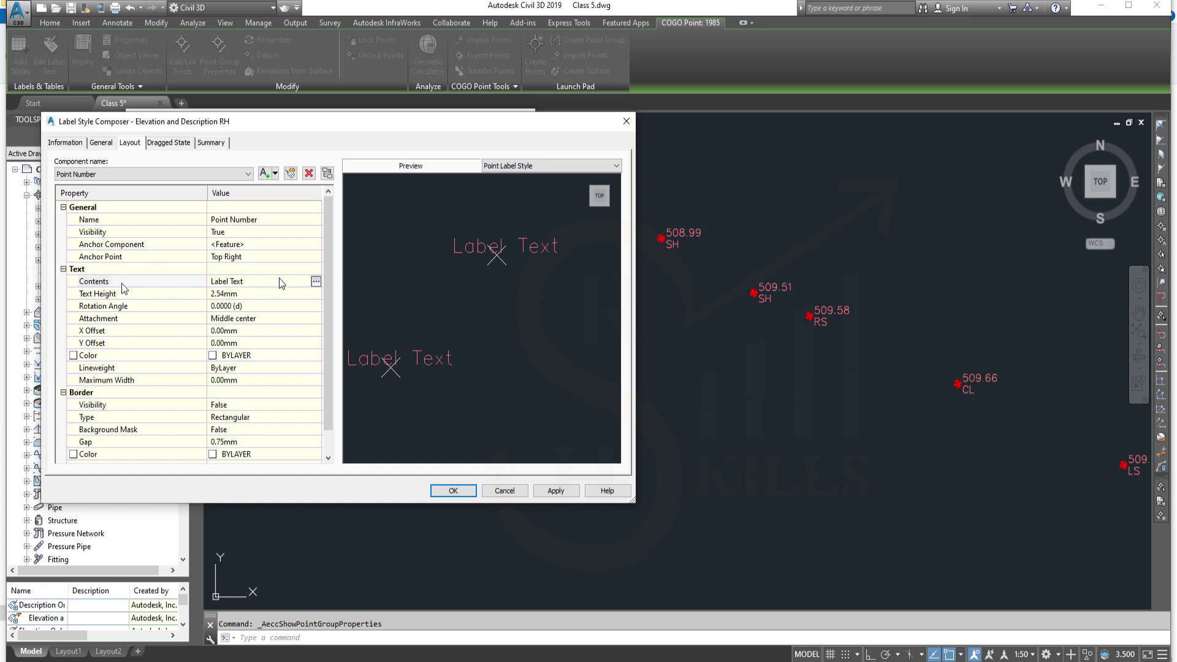
Make the Point Number component's text left-justified and yellow
click(316, 282)
click(528, 309)
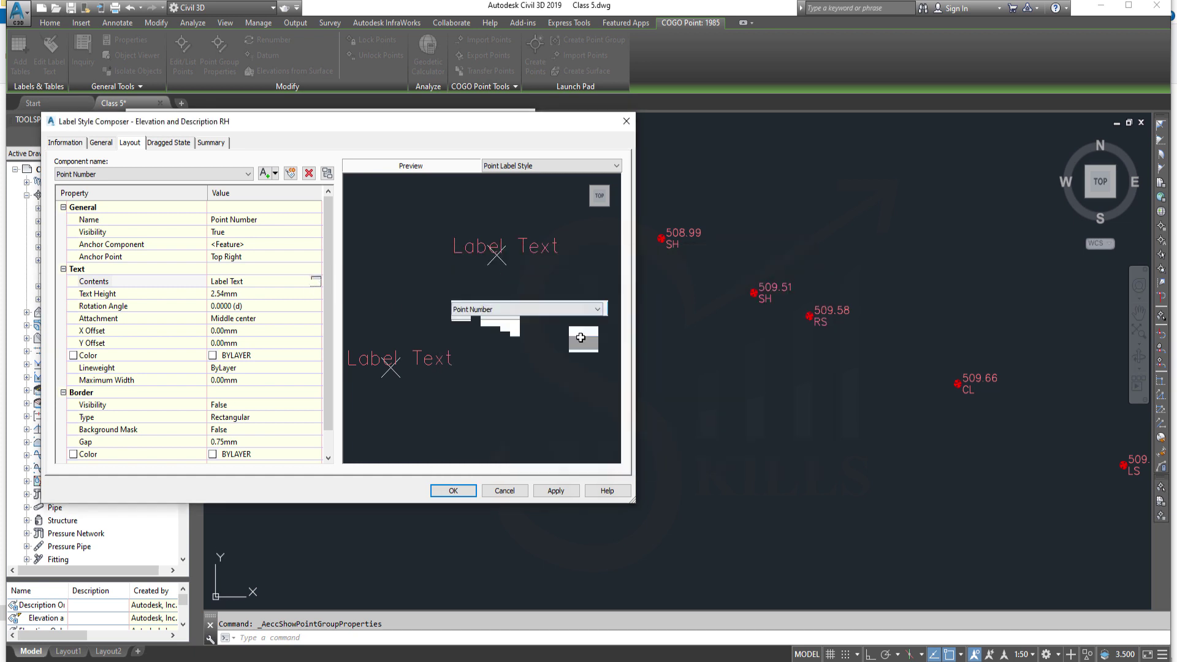
click(472, 322)
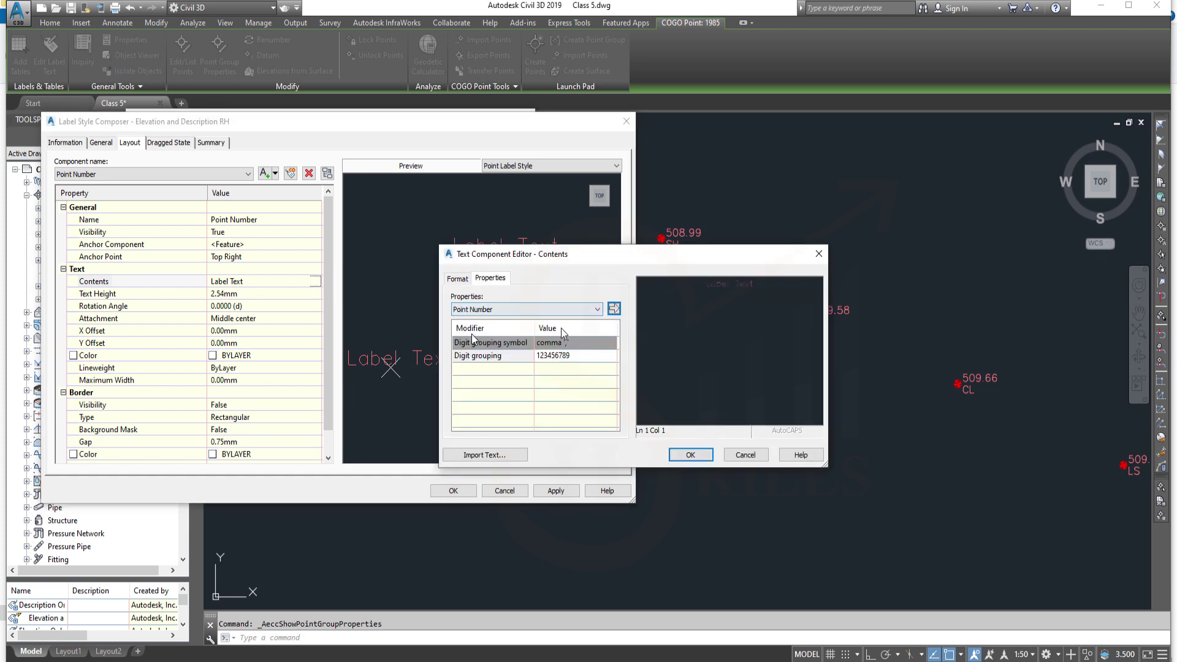
click(456, 279)
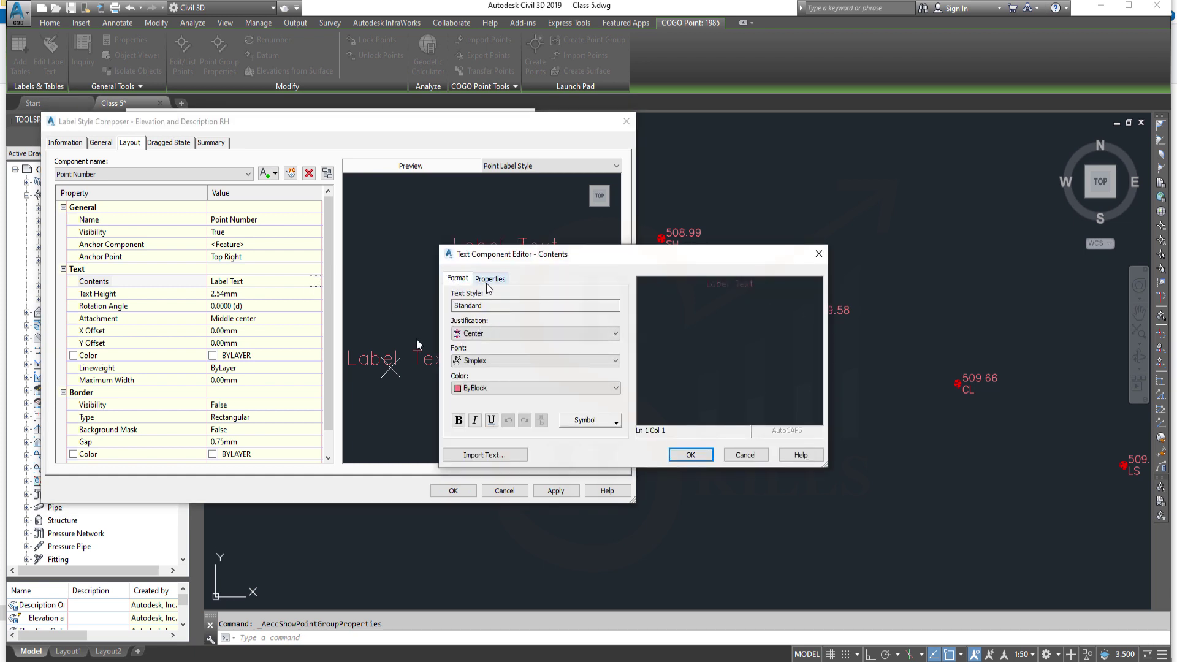
click(496, 334)
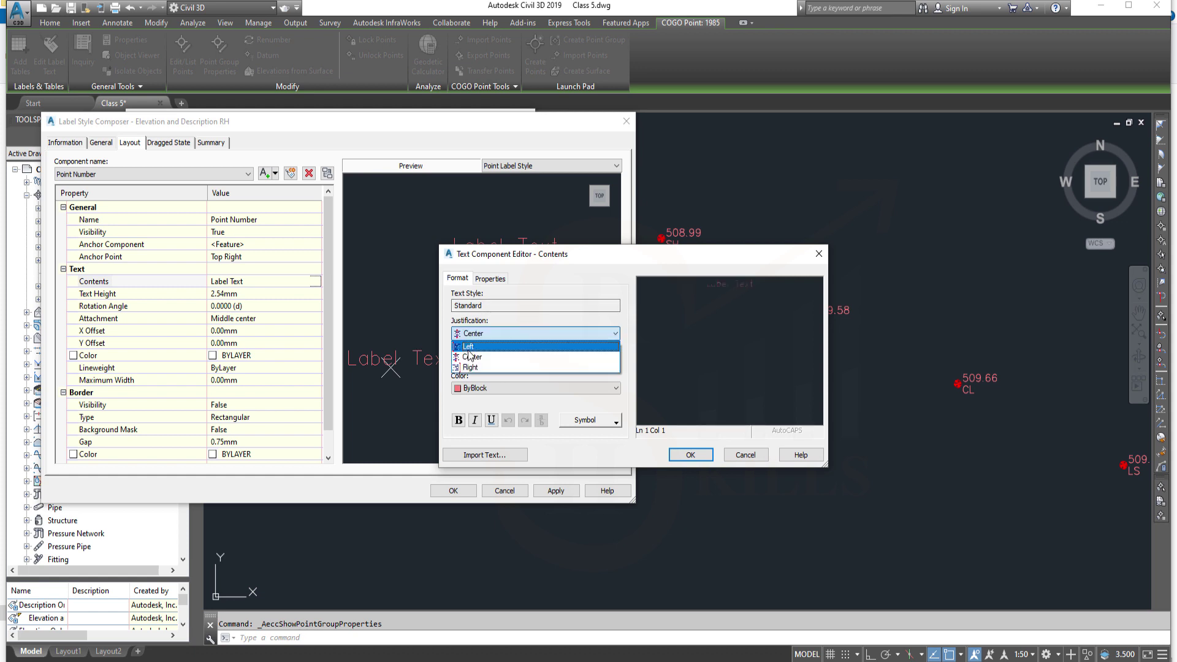
click(466, 347)
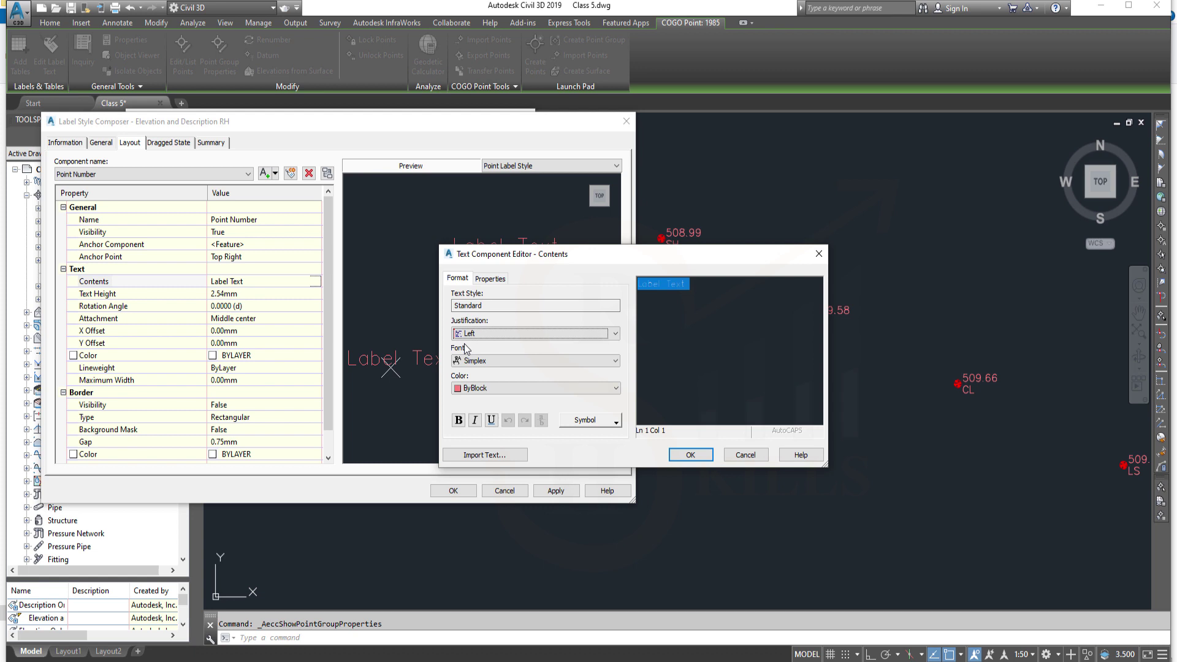
click(521, 388)
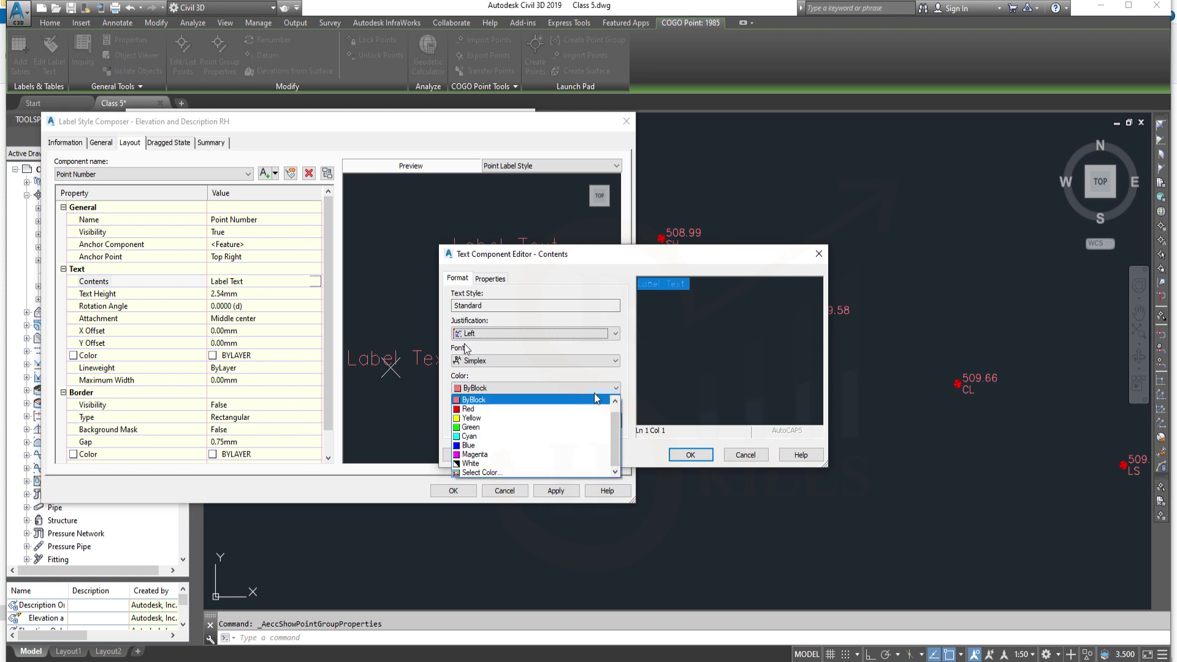
click(485, 428)
click(484, 388)
click(472, 417)
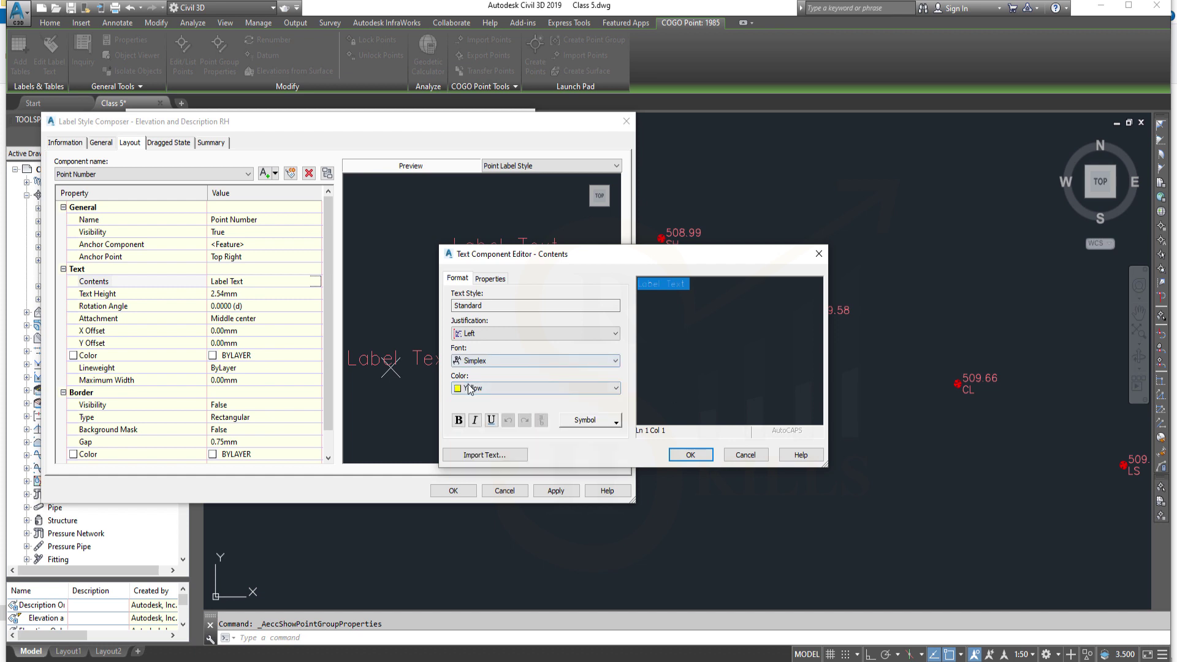
Insert the Point Number field prefixed with 'P.No=' and confirm the contents
click(490, 278)
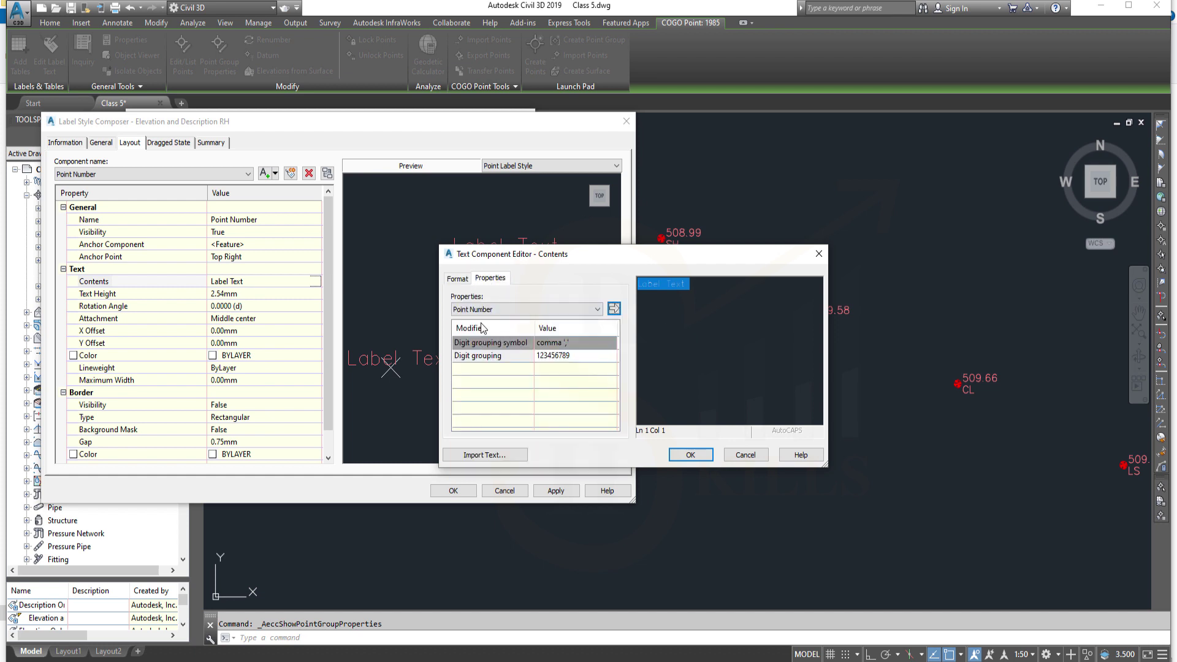
click(598, 309)
click(491, 318)
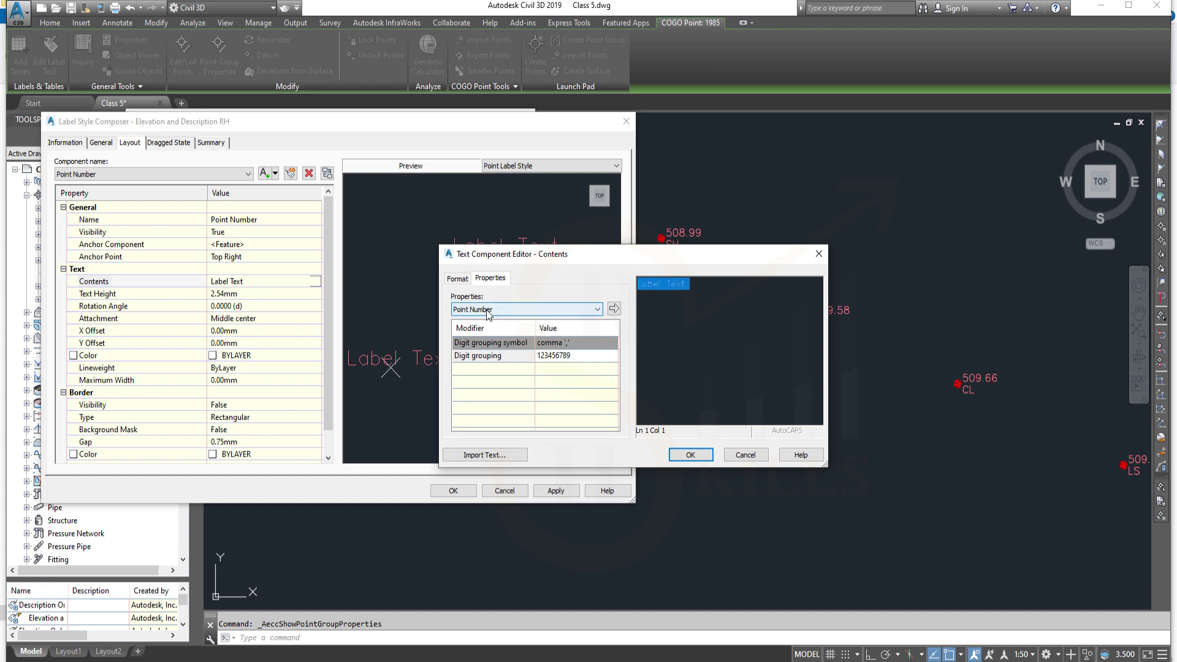
click(613, 309)
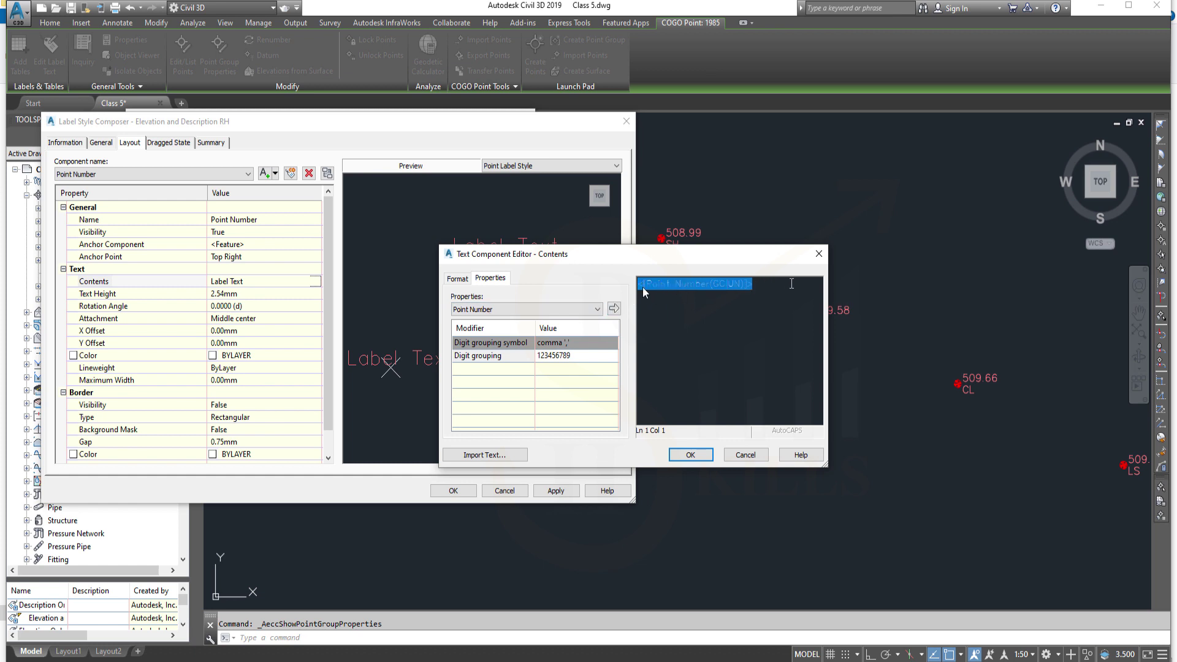
click(792, 283)
key(Left)
key(Left)
key(Left)
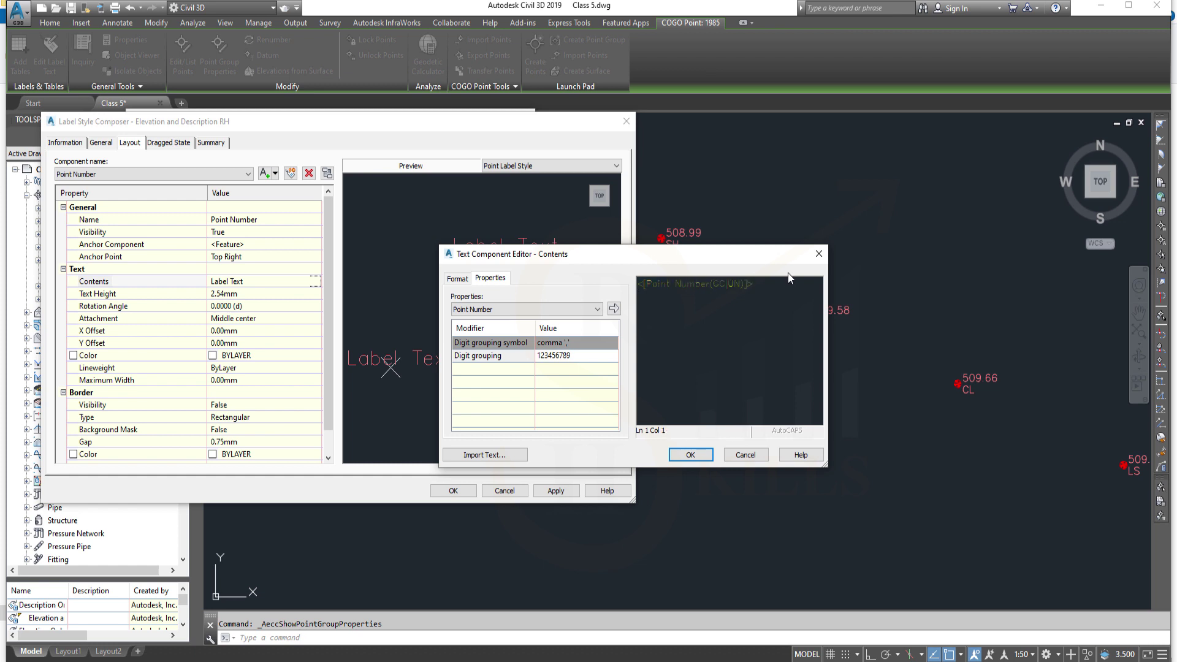
text(P.No=)
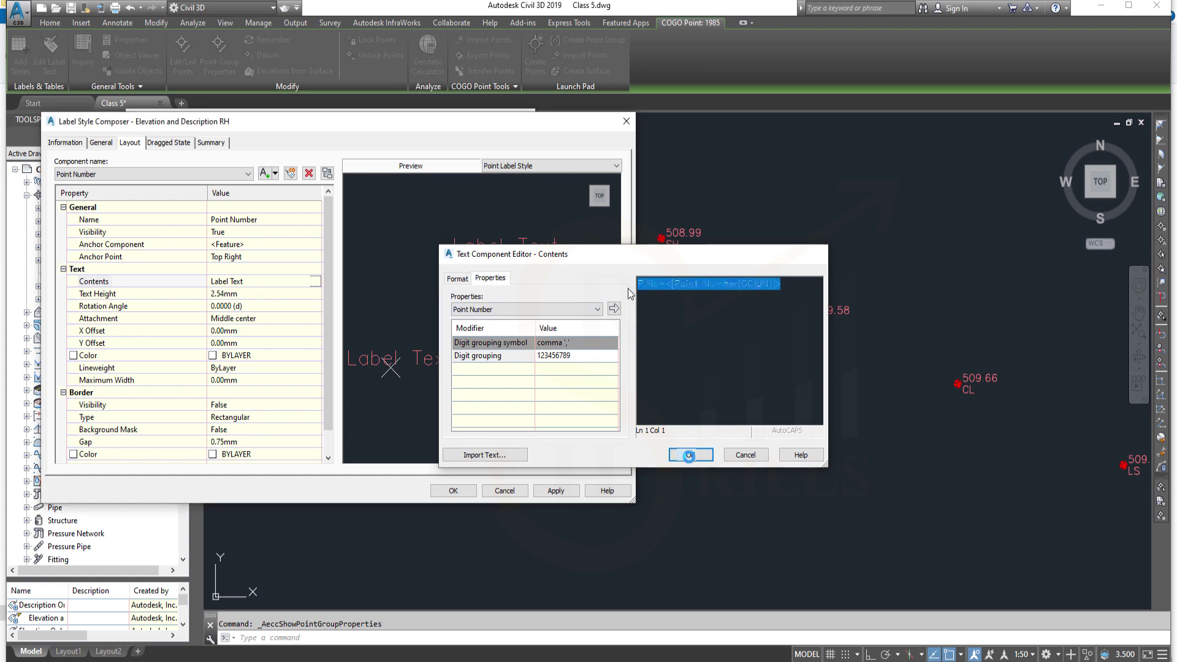
click(690, 454)
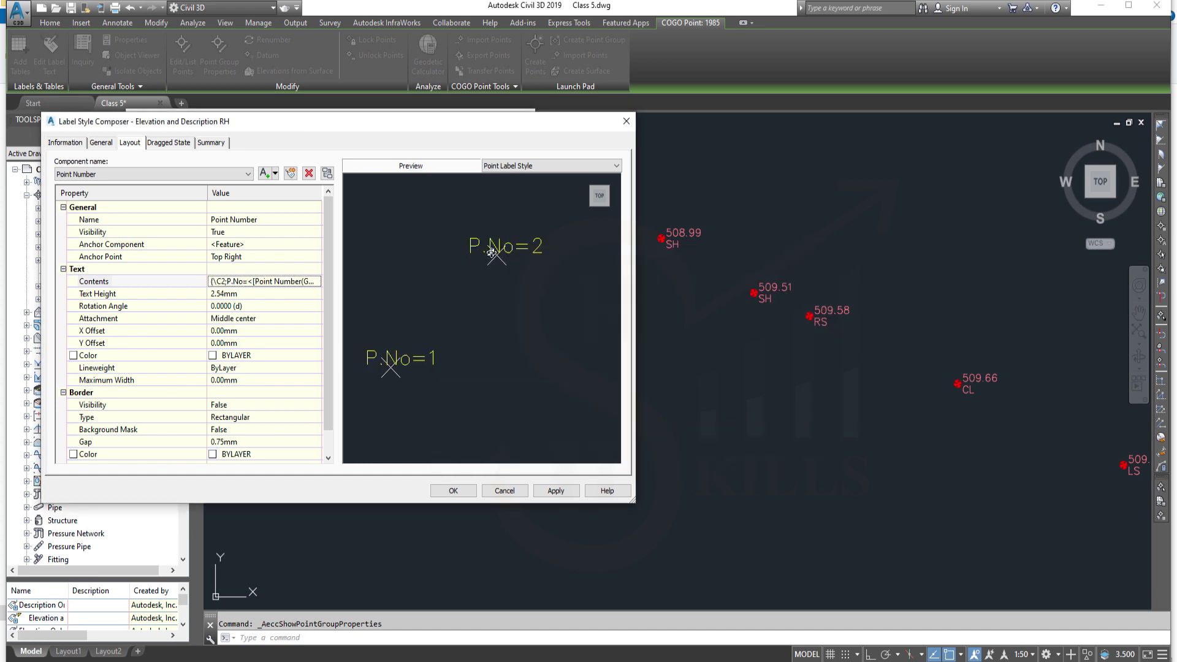
key(Down)
key(Down)
key(Down)
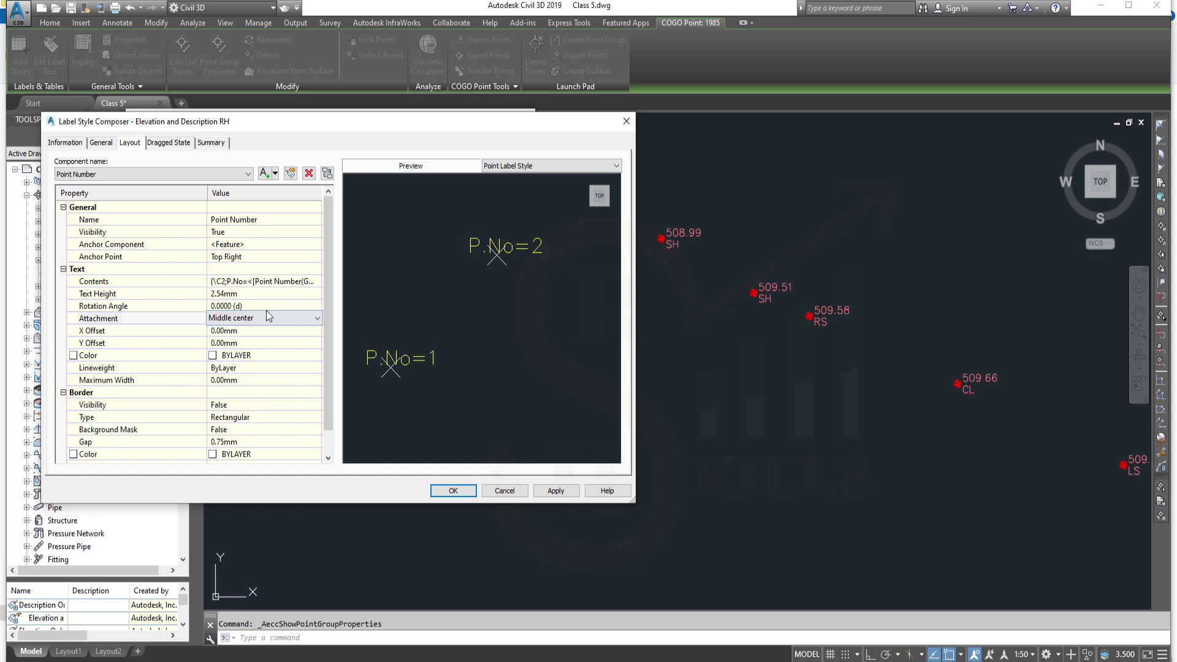
Set the Point Number component's attachment to Top left
click(300, 317)
click(318, 319)
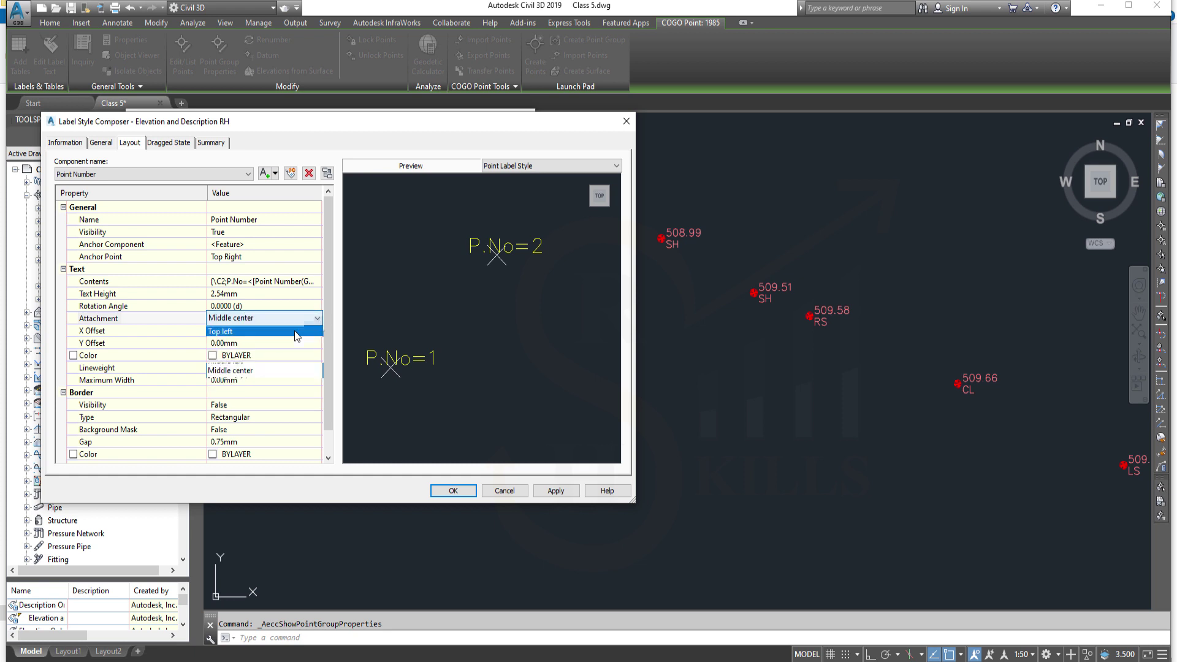
click(253, 333)
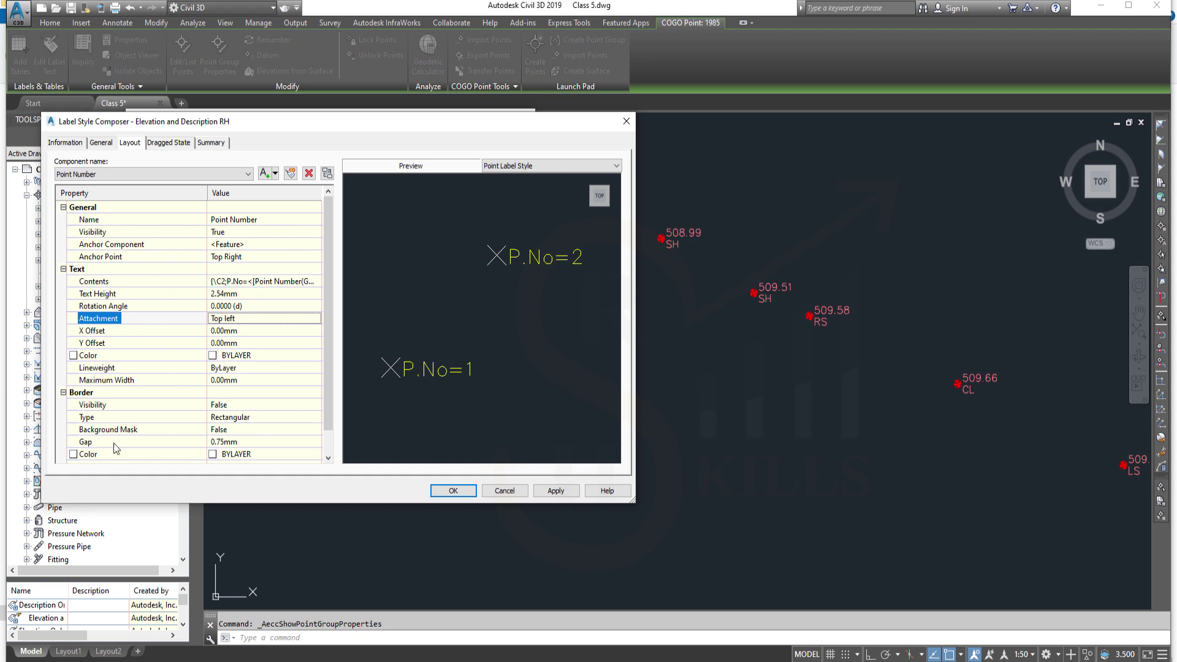
scroll(198, 395, down, 1)
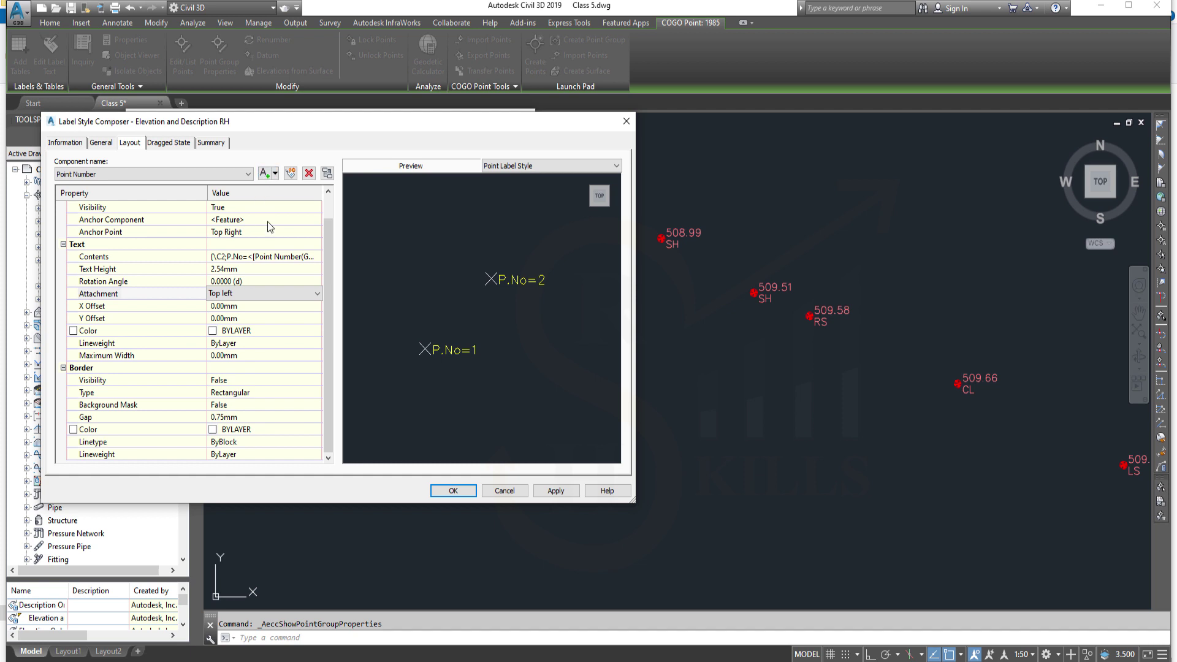
Add a text component named Easting, anchored to Point Number at Bottom Left
click(265, 175)
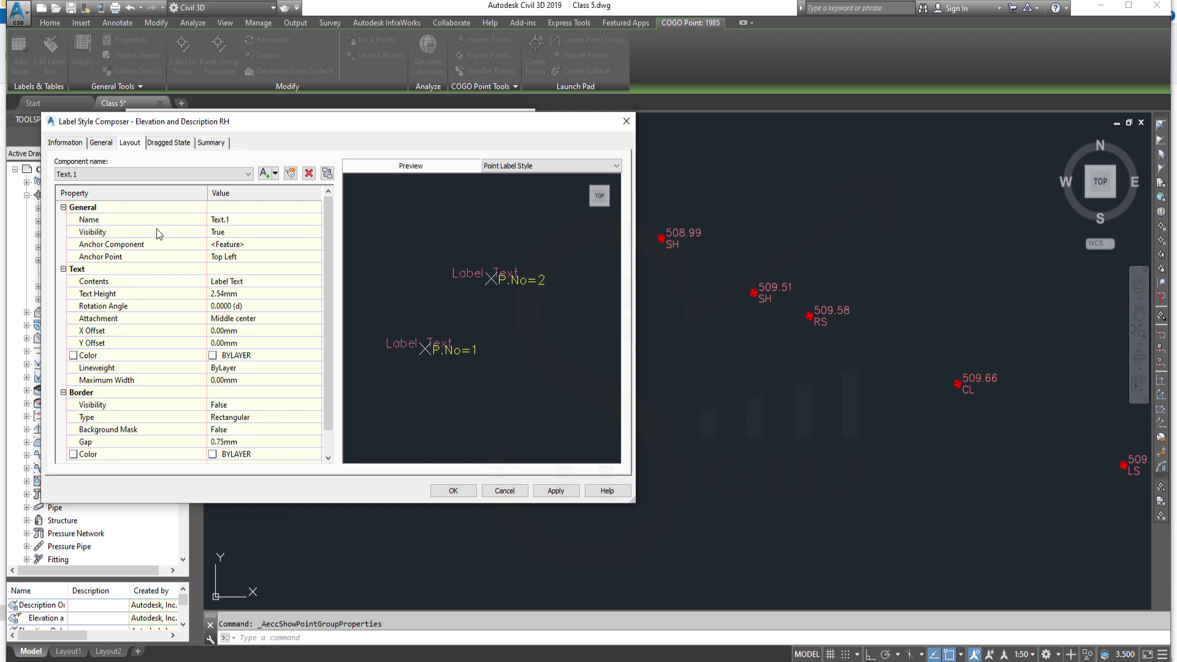
click(244, 219)
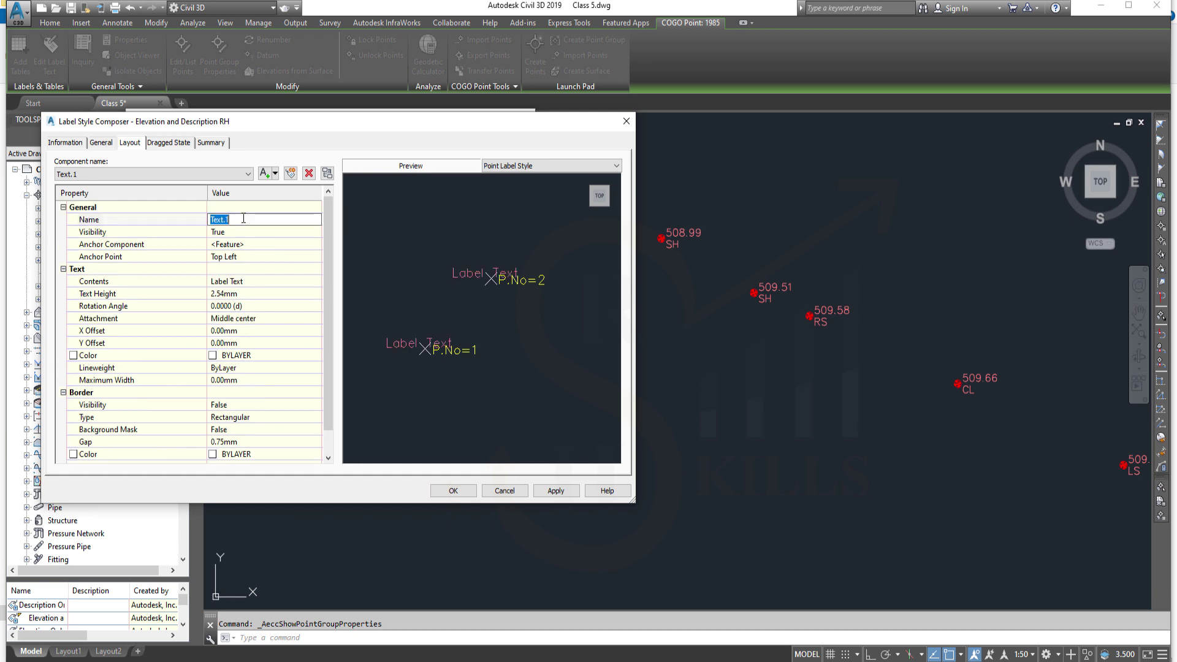
text(Easting)
click(242, 246)
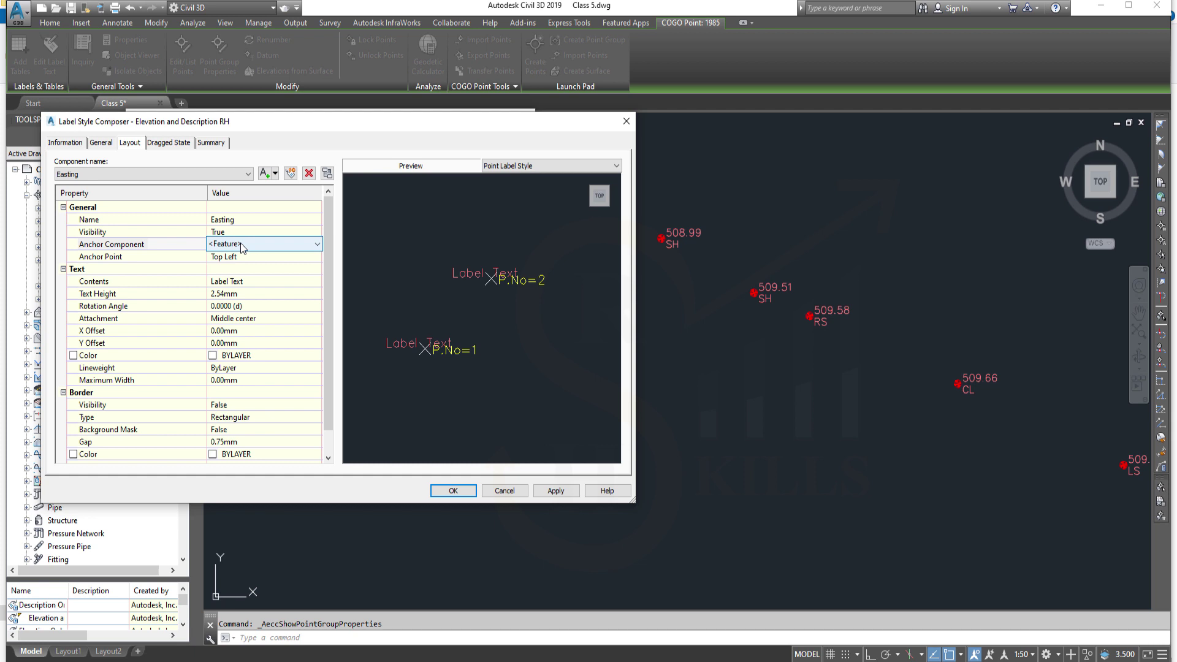
scroll(240, 243, down, 1)
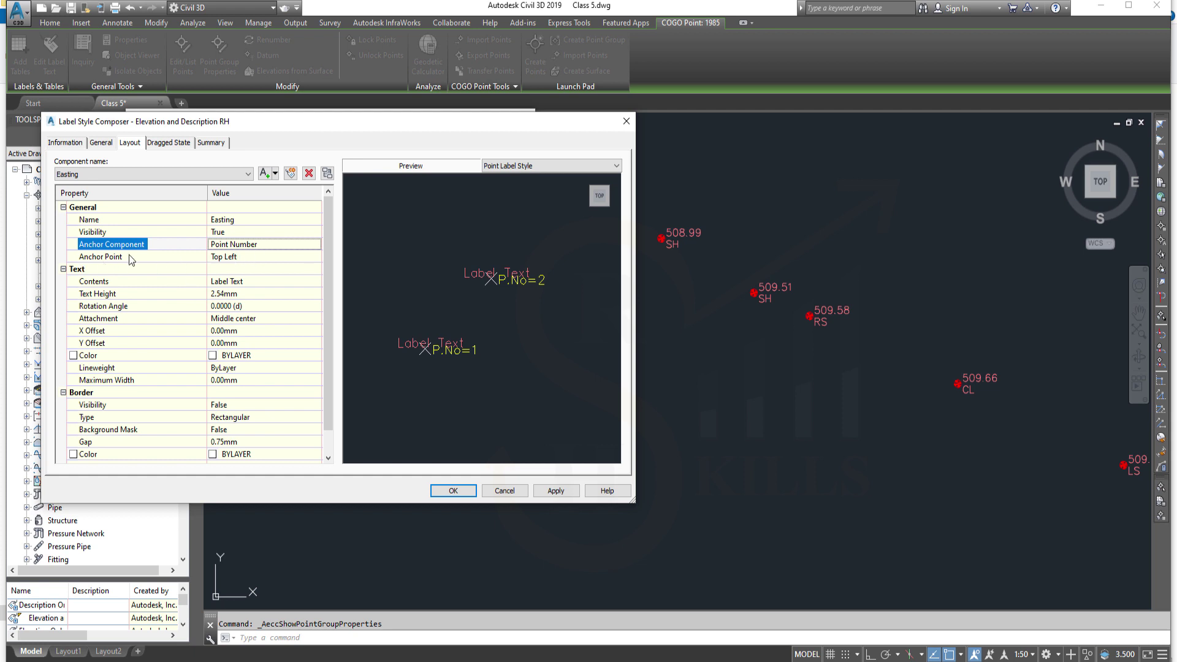
click(250, 257)
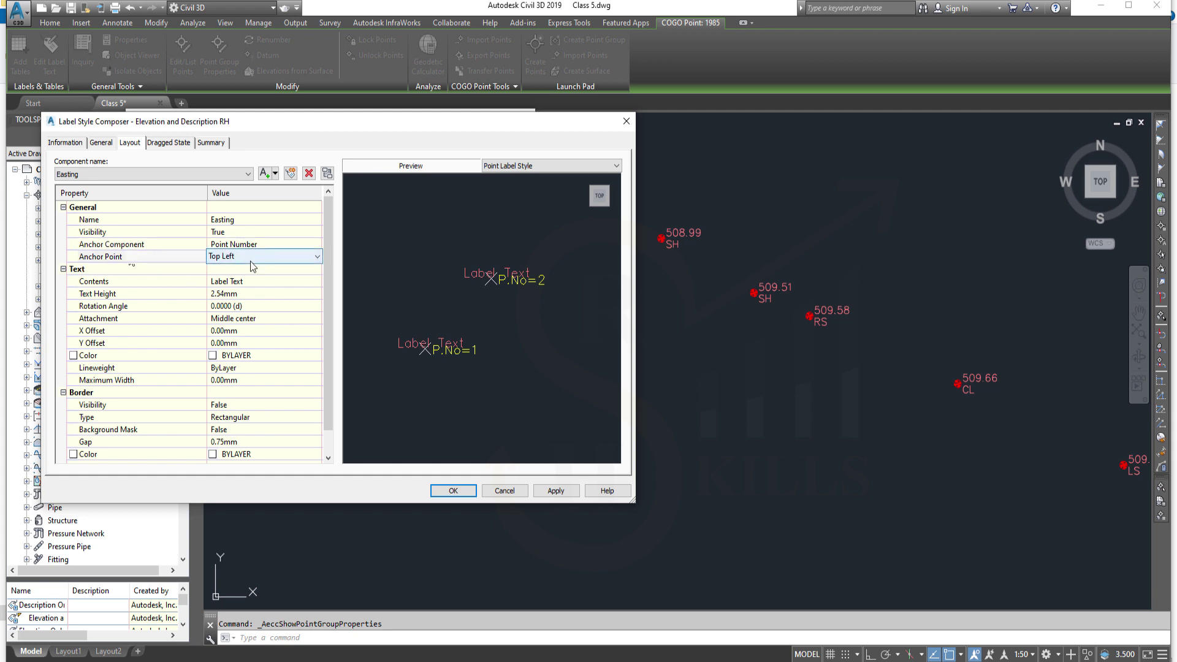
click(300, 256)
click(299, 256)
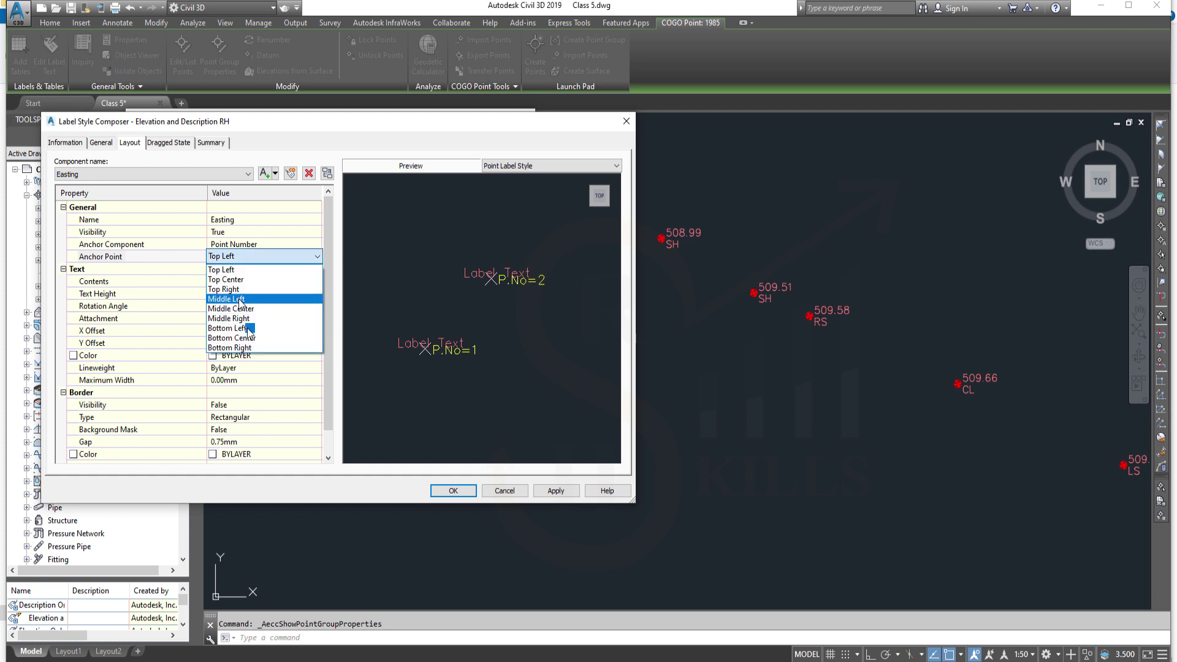
click(249, 329)
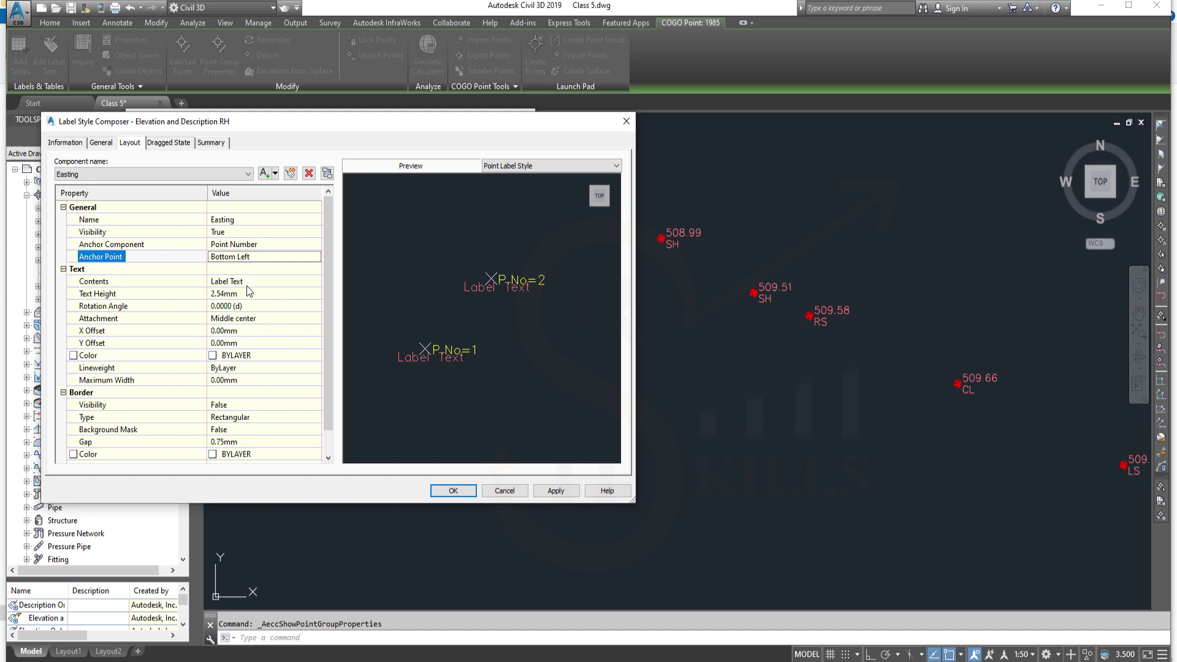
click(306, 284)
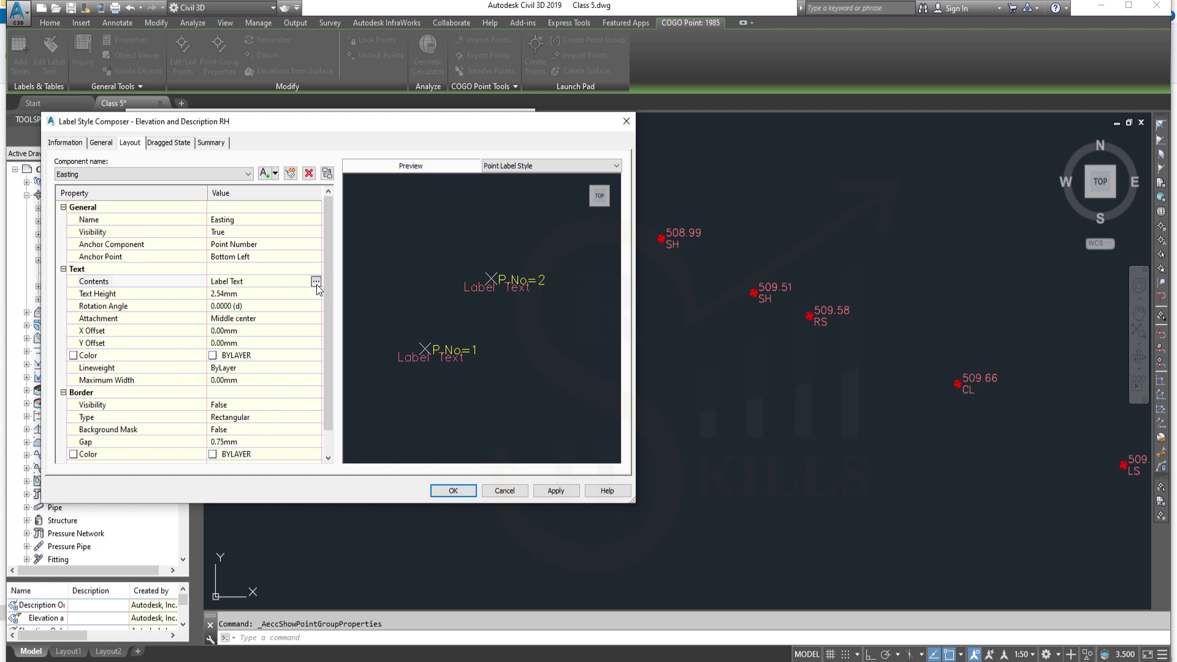
Make the Easting text left-justified and red
click(316, 282)
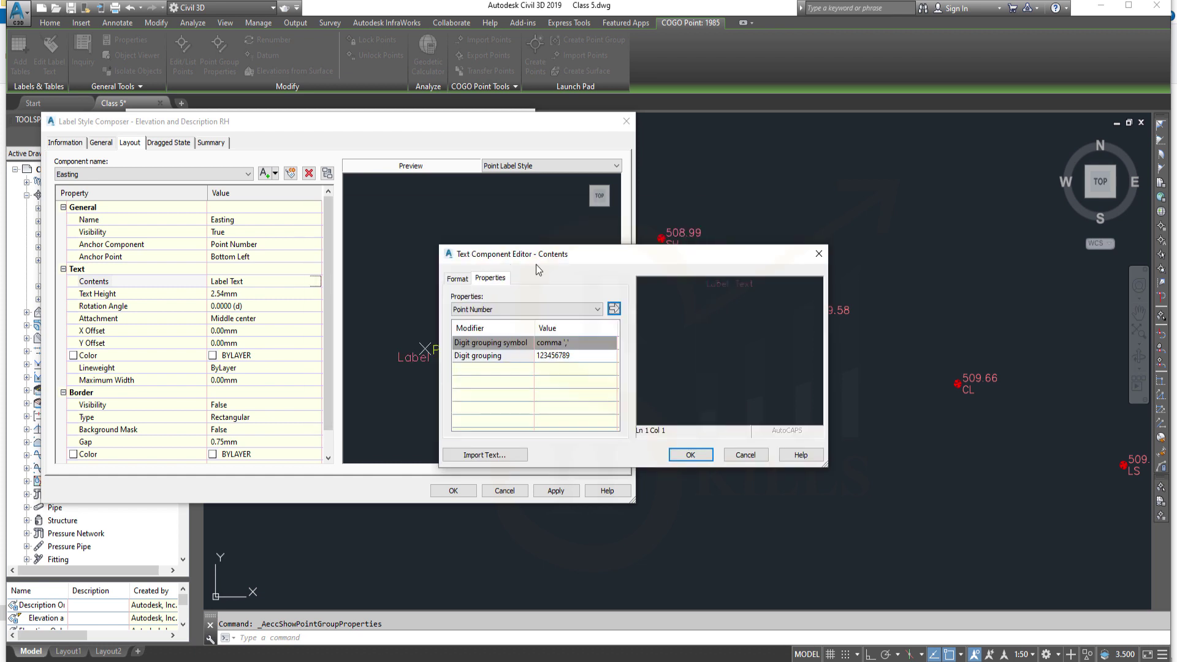
drag(536, 264, 457, 218)
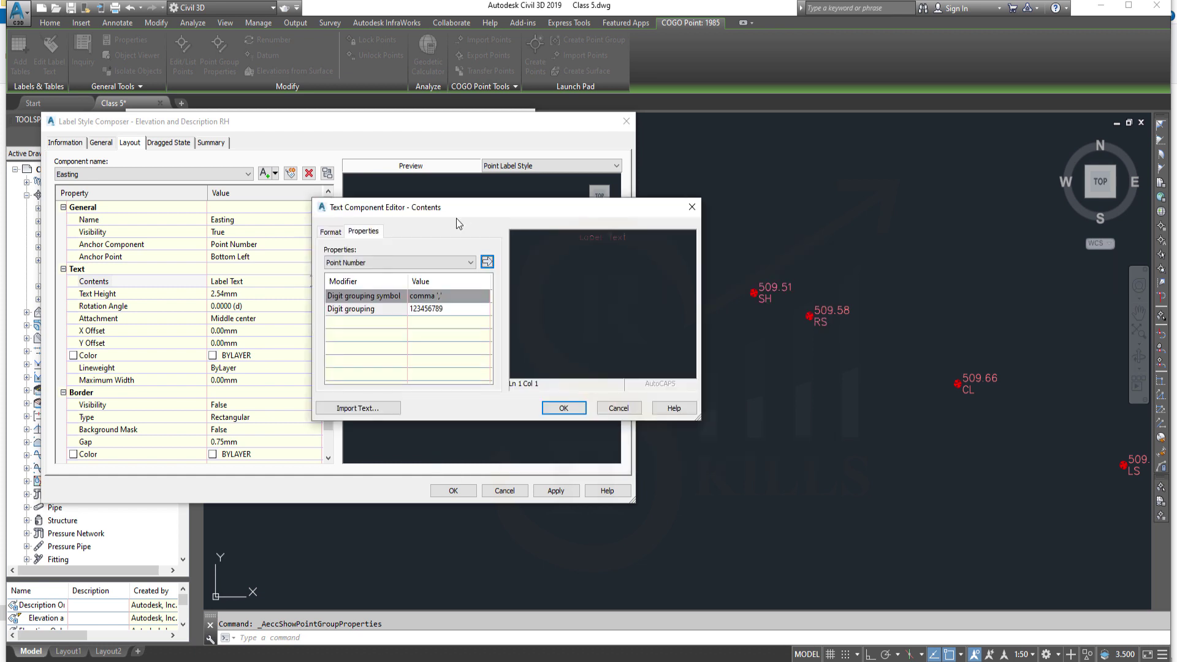
click(336, 232)
click(363, 232)
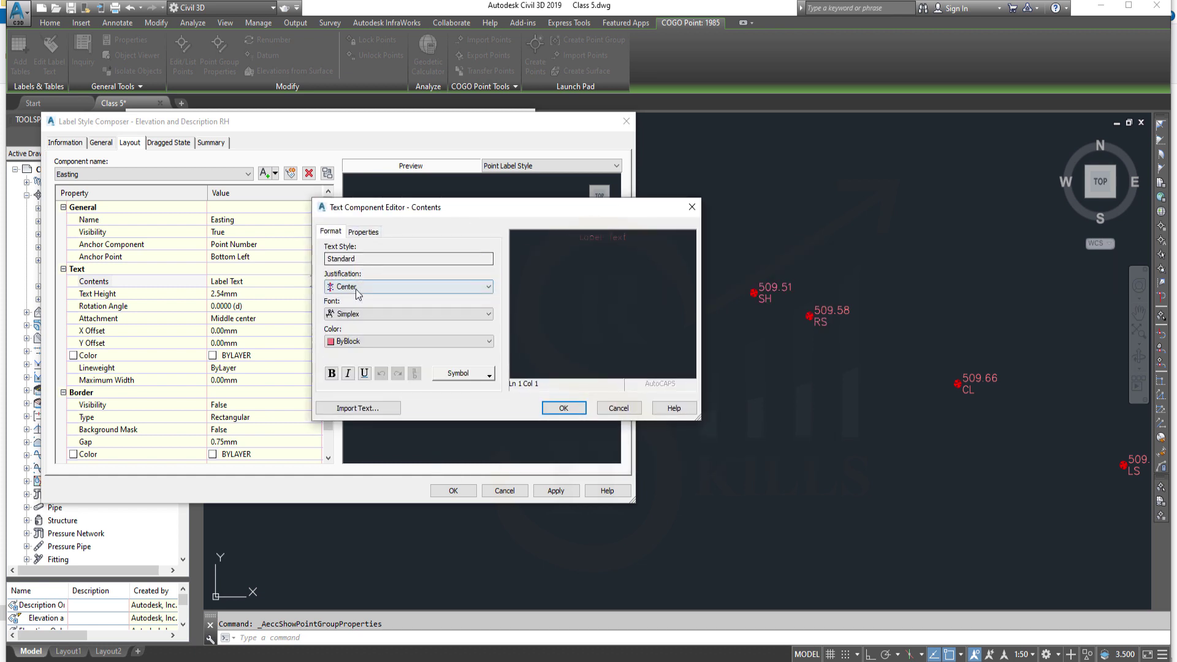
click(360, 341)
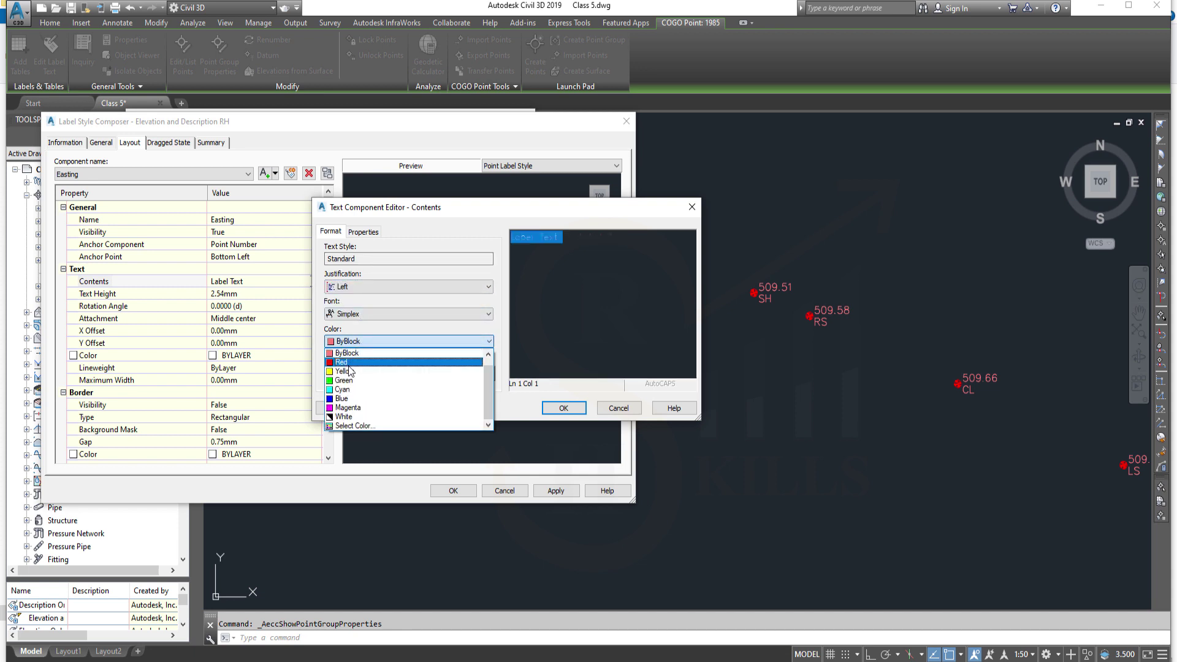
click(348, 363)
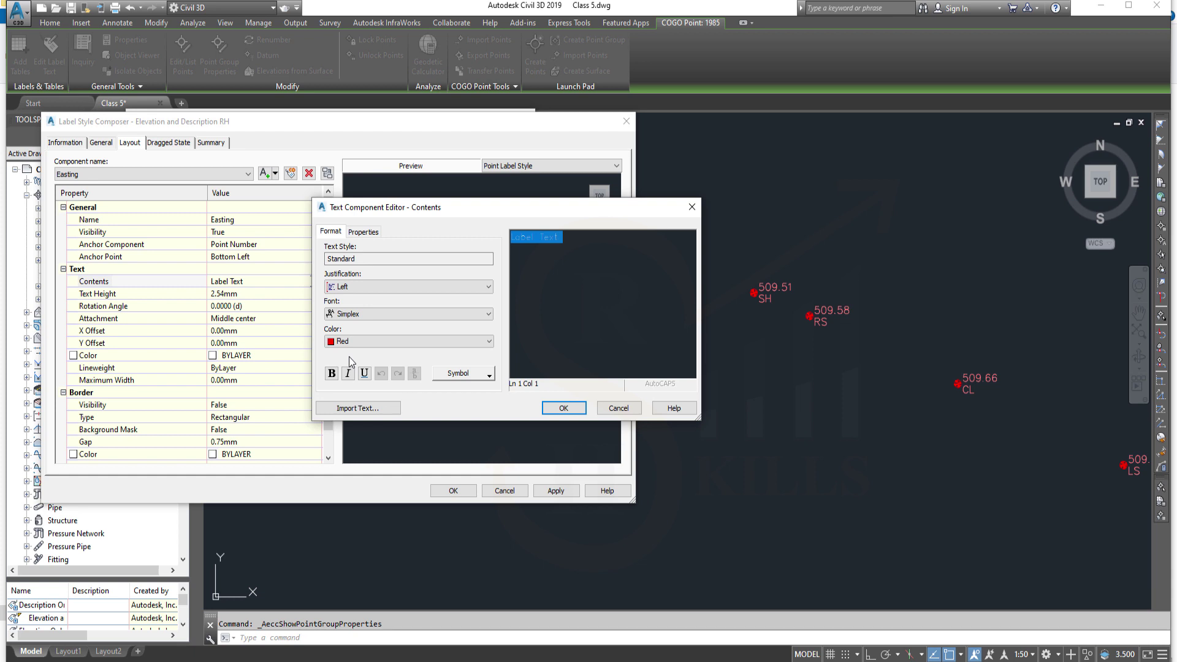
Insert the Easting property with an E= prefix and confirm the contents
click(357, 232)
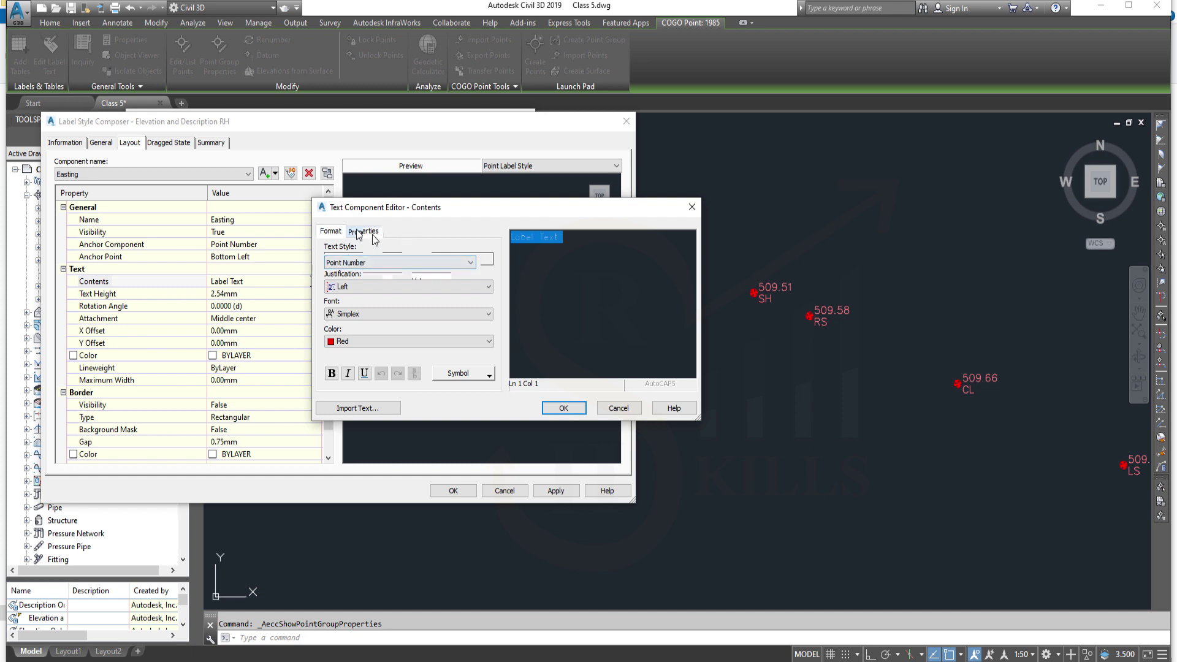
click(376, 262)
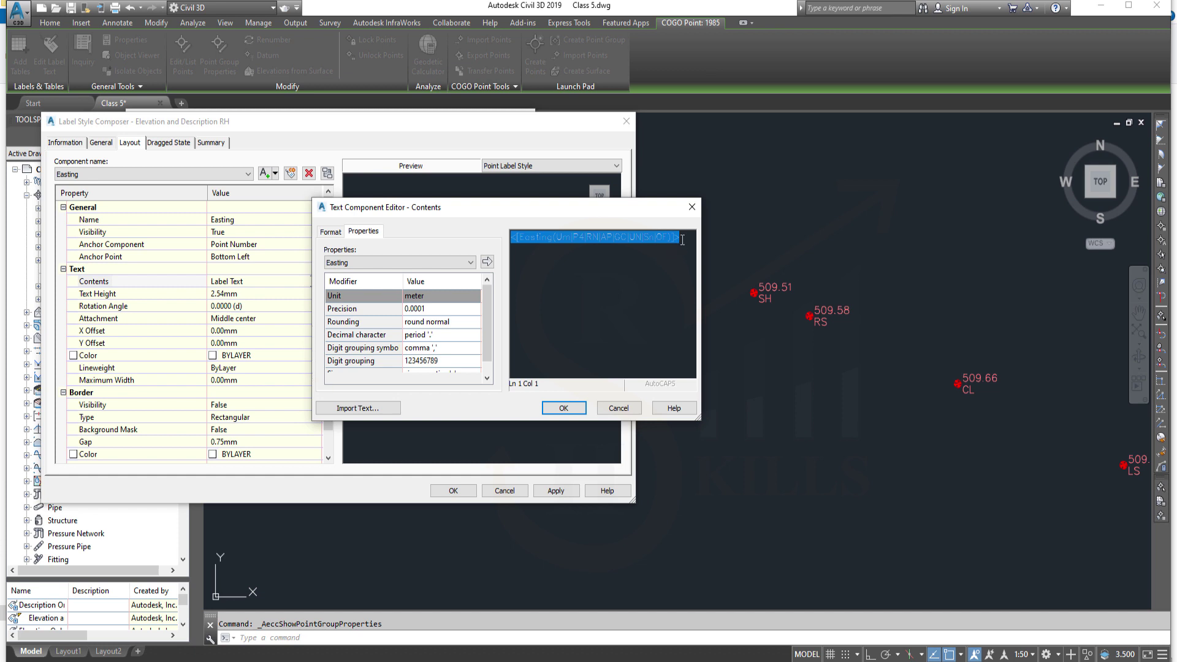
drag(680, 239, 518, 240)
click(554, 252)
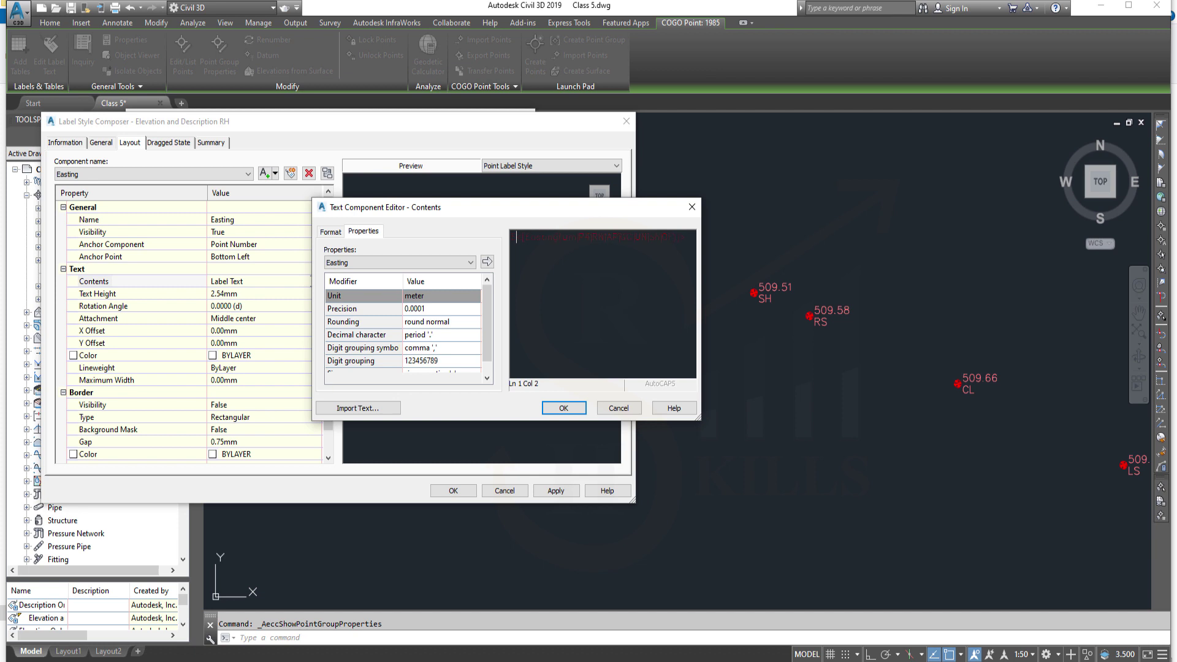
click(563, 407)
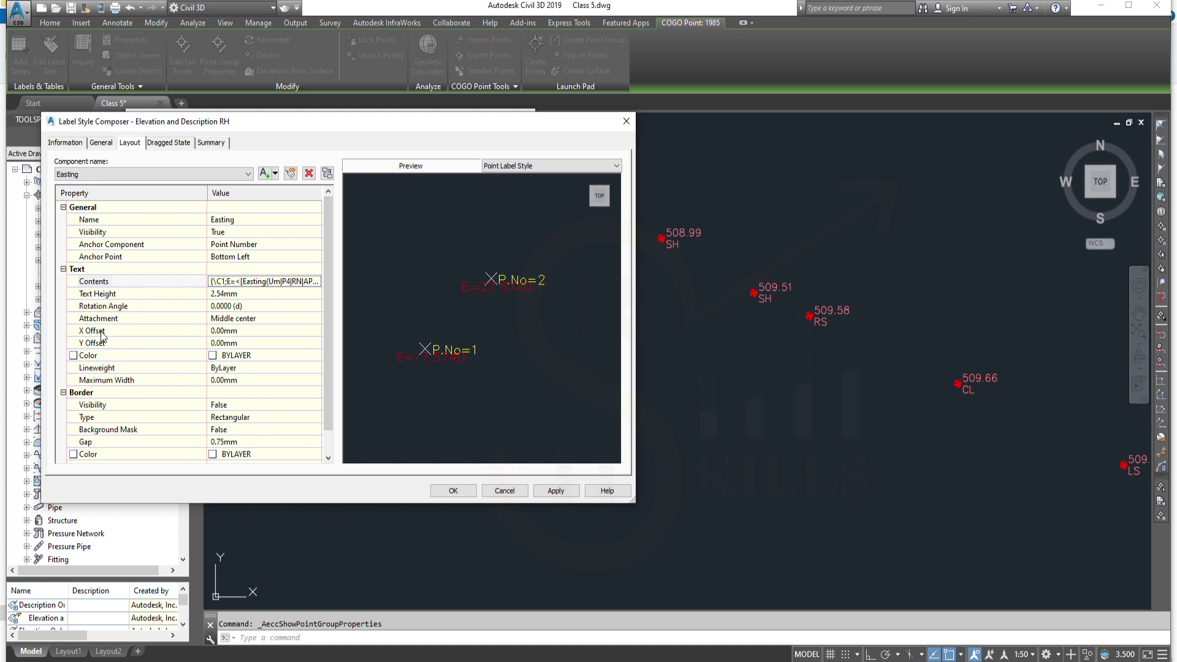
Set the Easting component's attachment to Top left
click(293, 318)
click(298, 318)
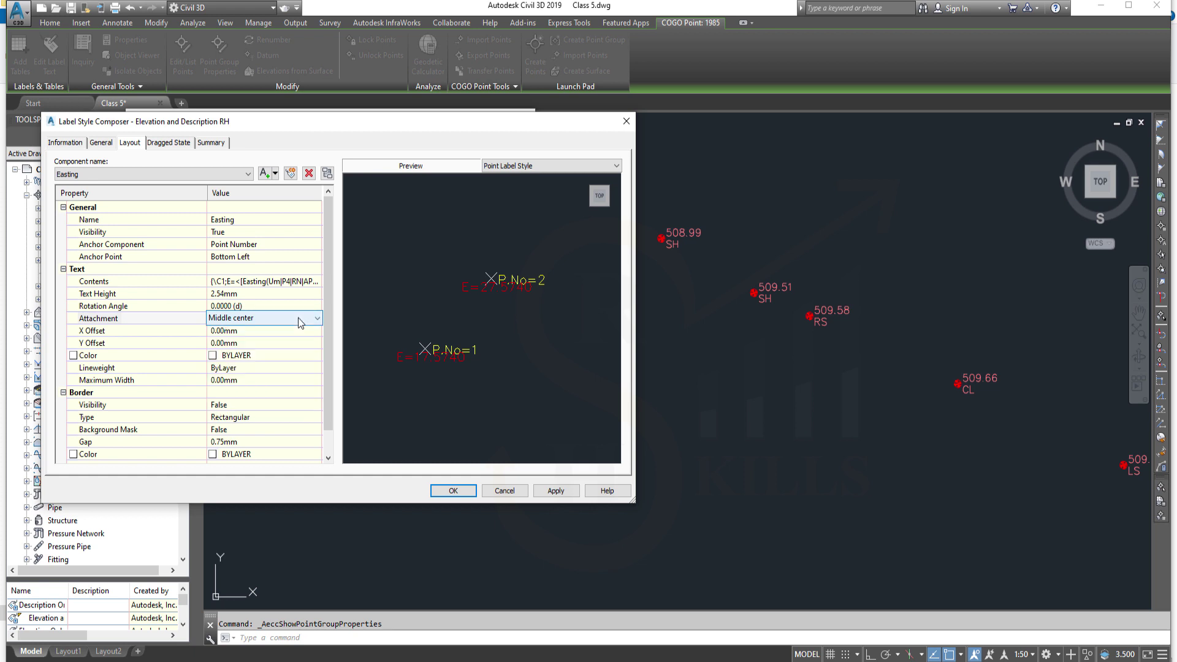
scroll(298, 318, up, 4)
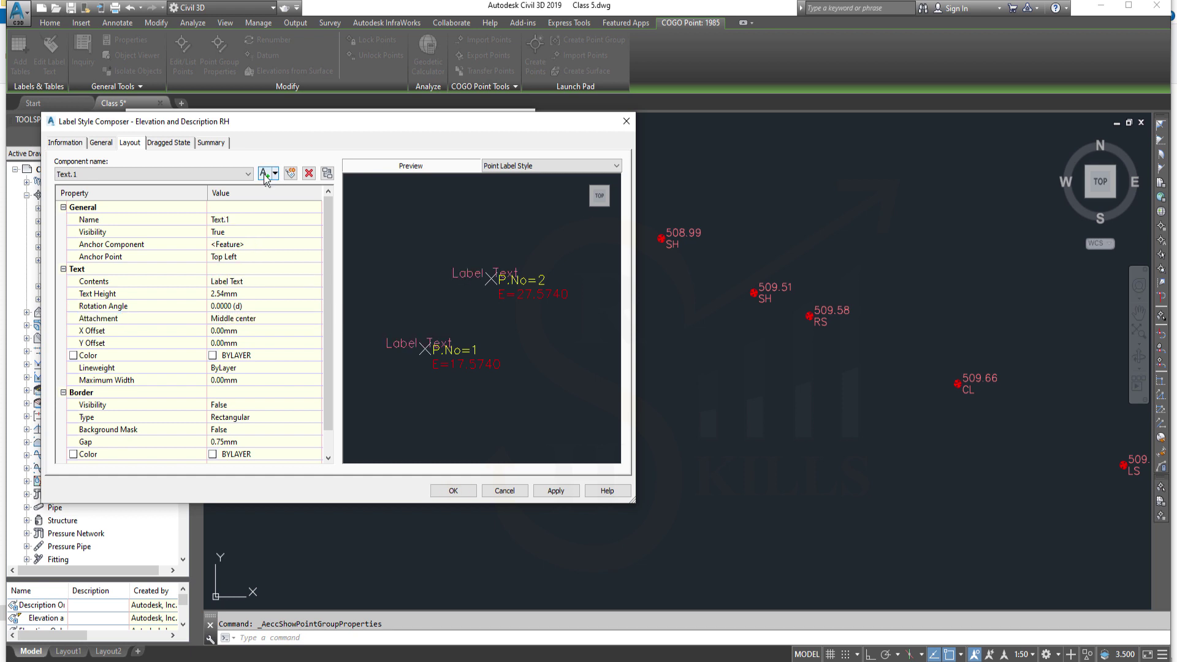
Add a text component named Northing, anchored to the Easting component
click(264, 173)
click(242, 220)
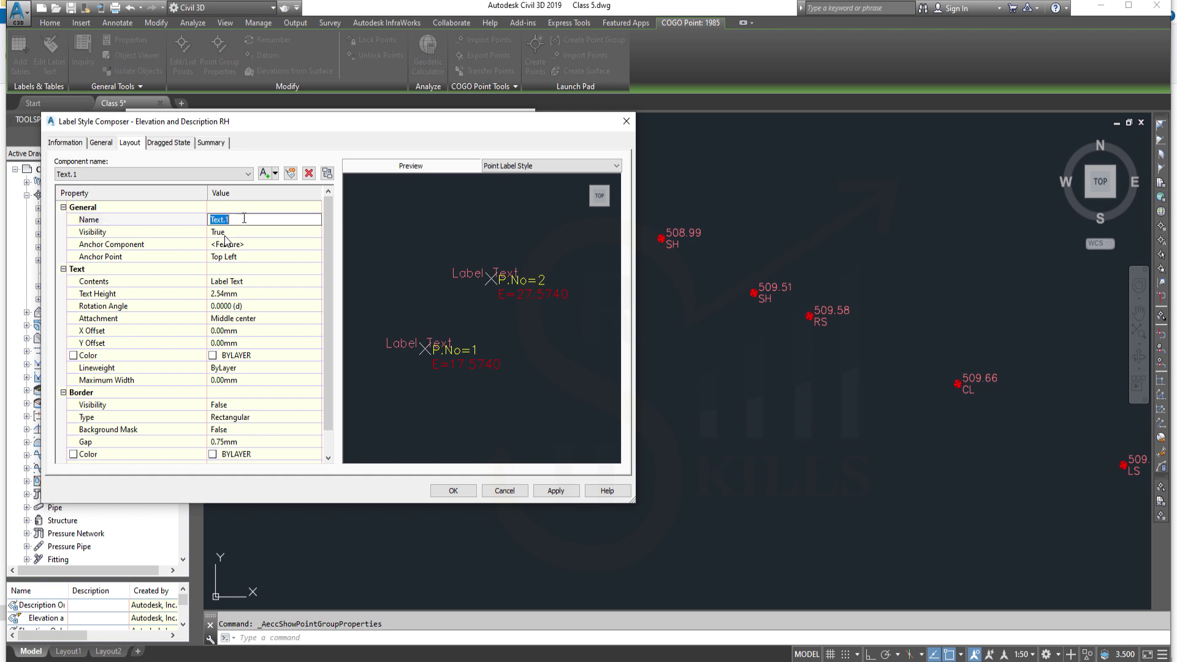
text(N)
text(ort)
click(164, 249)
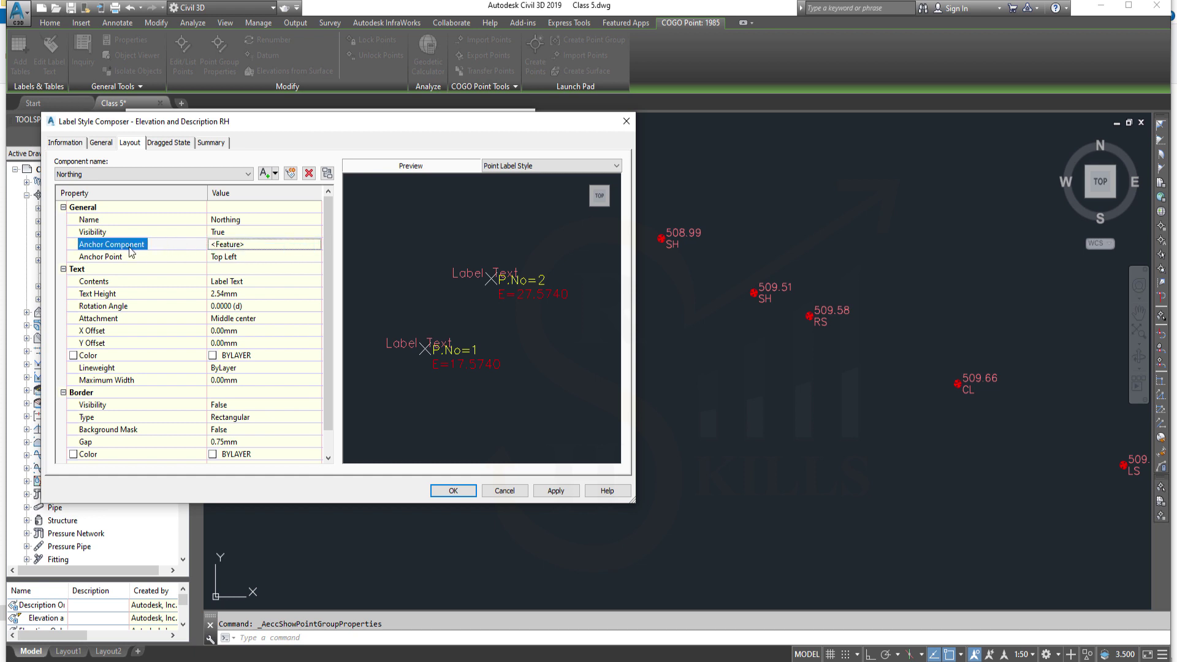
click(316, 247)
click(316, 247)
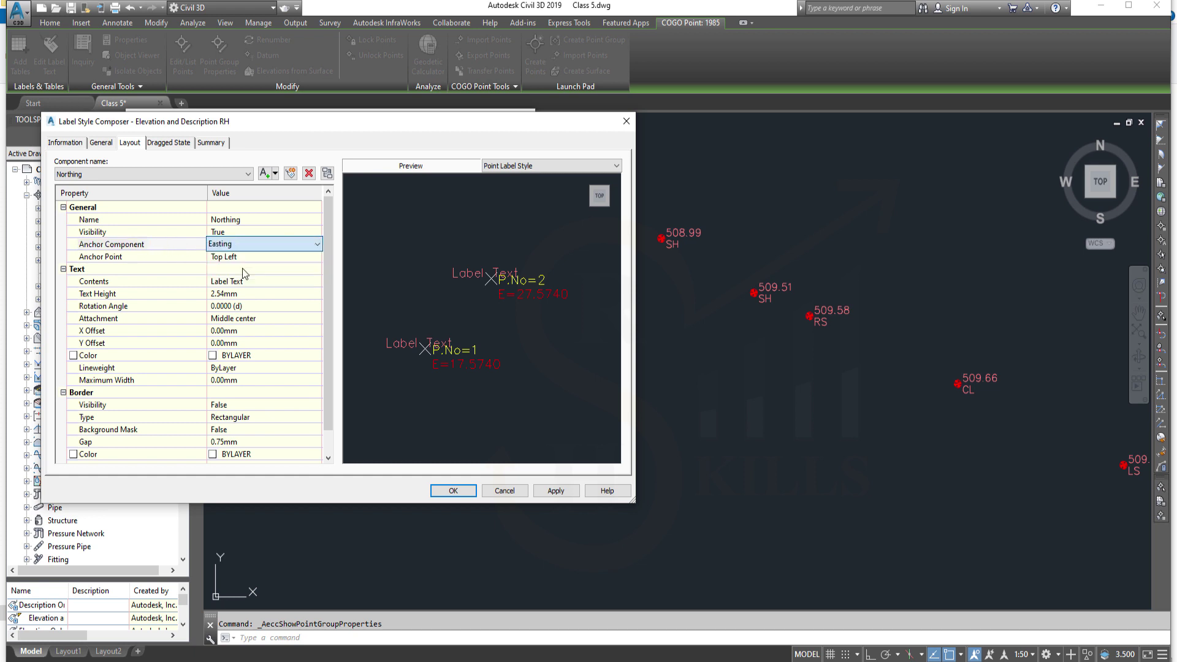
key(Down)
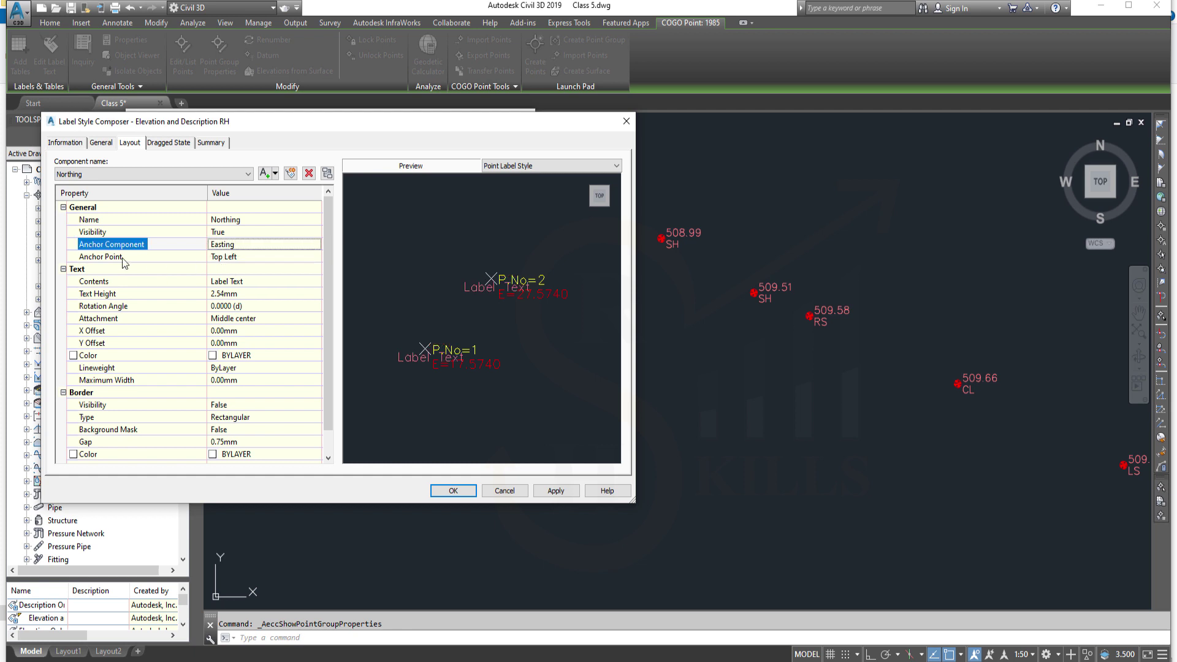
Anchor Northing at Easting's Bottom Left and attach it at Top left
click(244, 258)
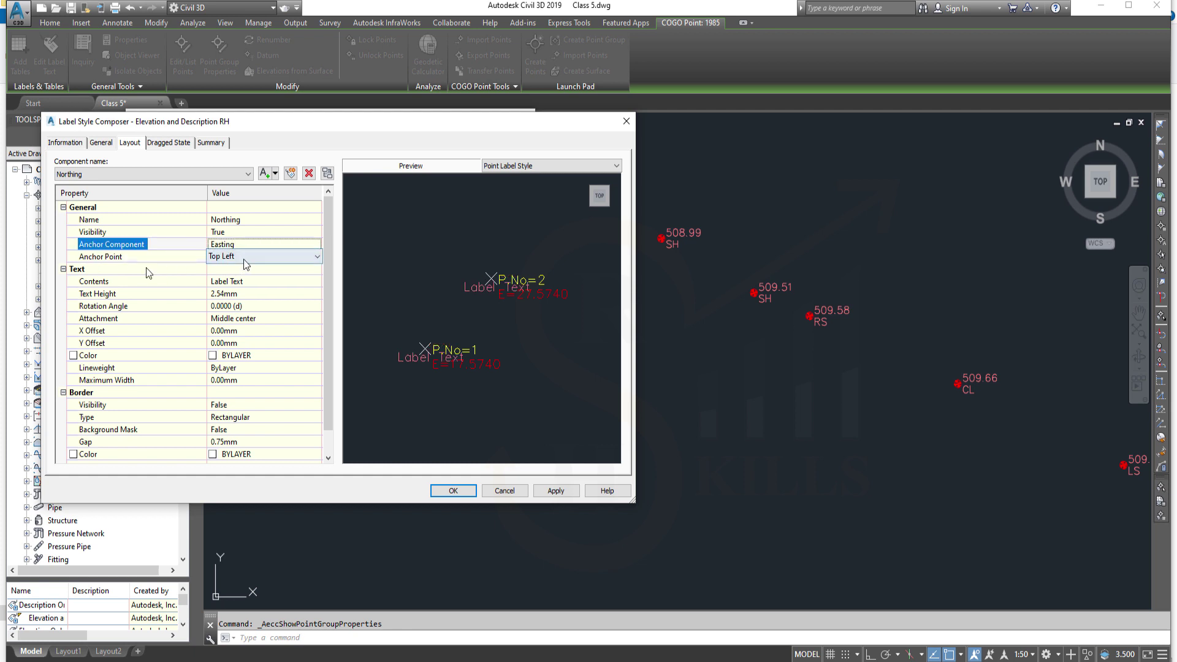
click(249, 257)
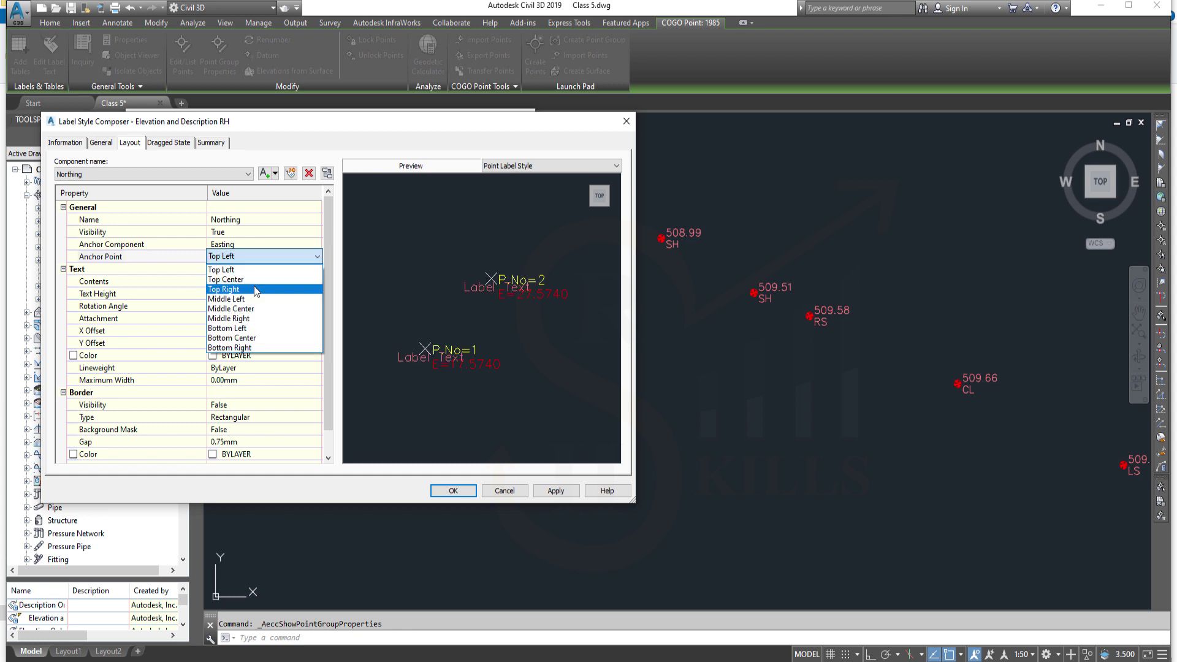
click(233, 329)
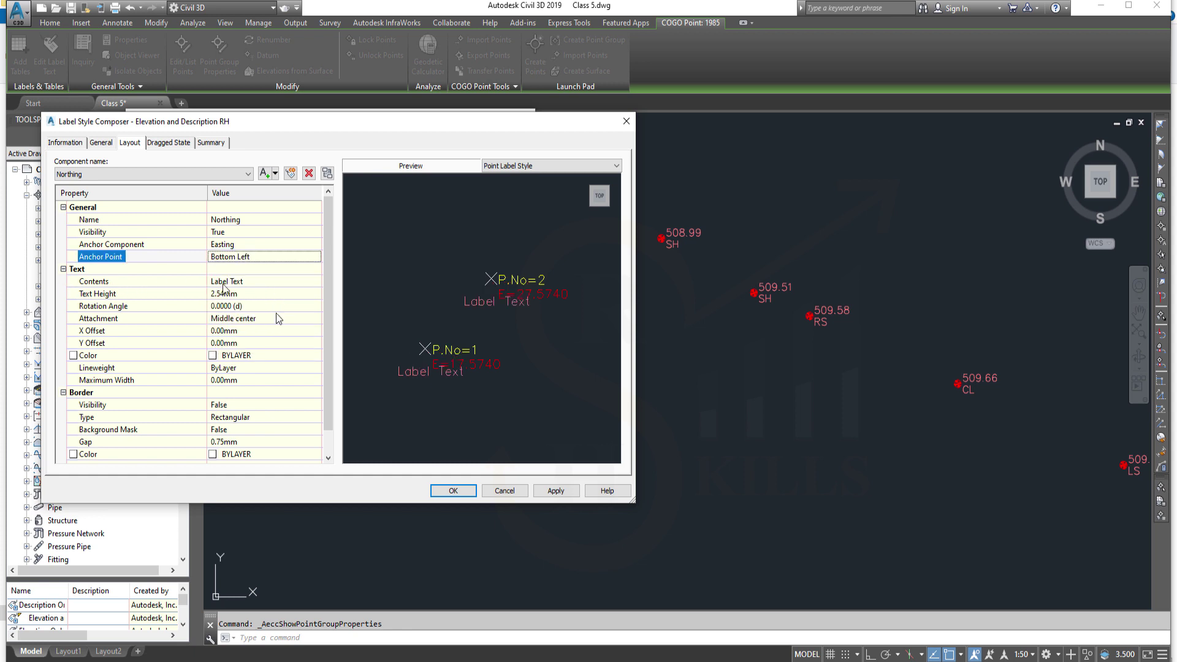
click(233, 321)
click(232, 323)
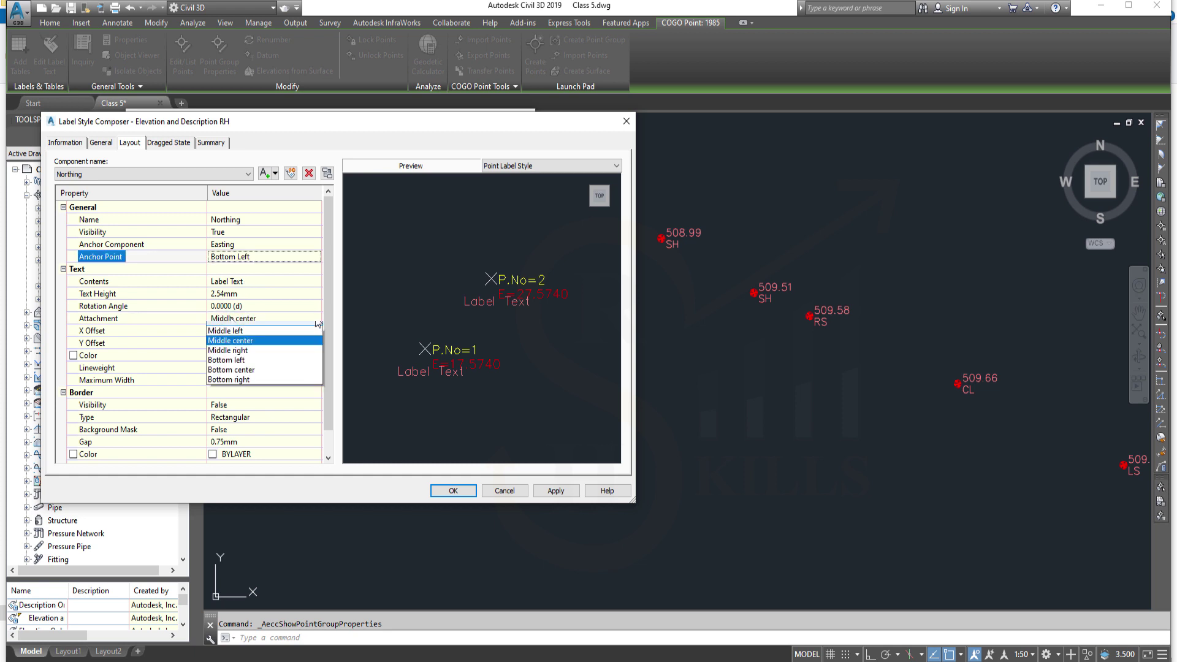
click(232, 324)
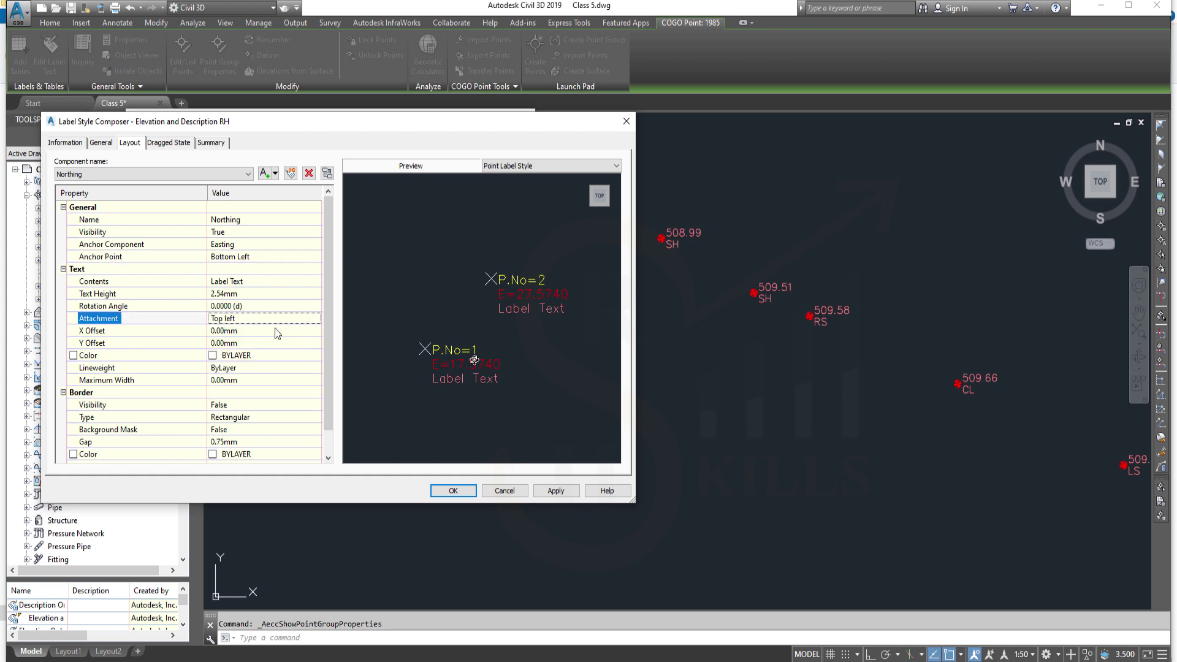
click(234, 285)
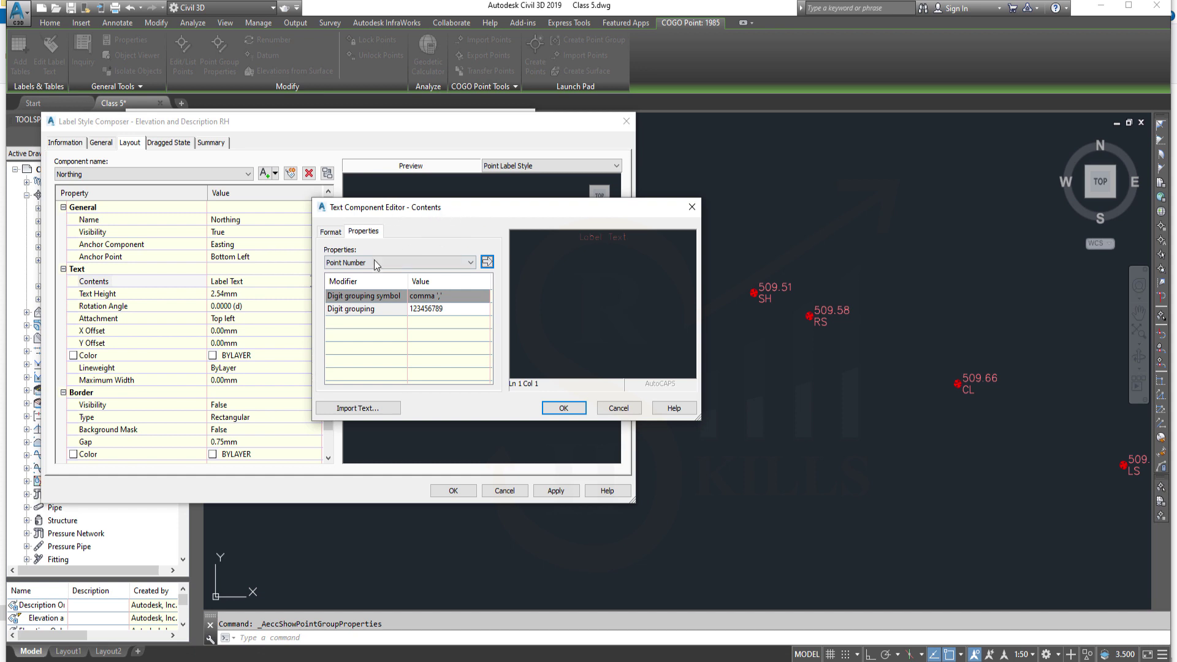
Make the Northing text left-justified and cyan
click(331, 233)
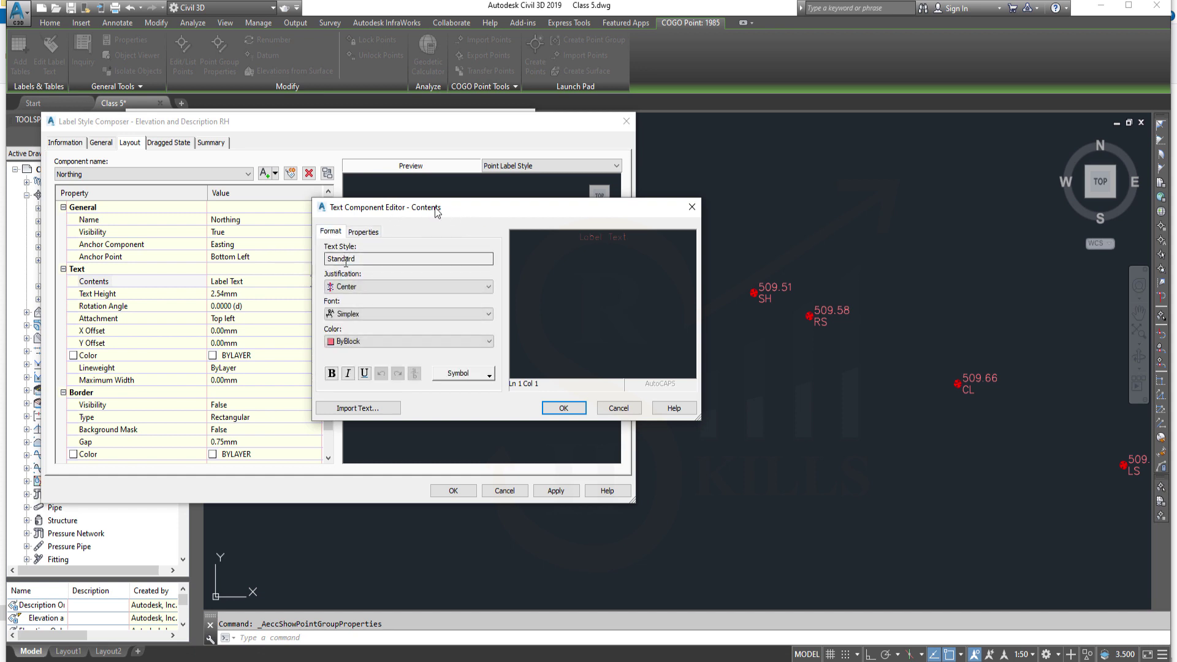
click(361, 286)
click(359, 296)
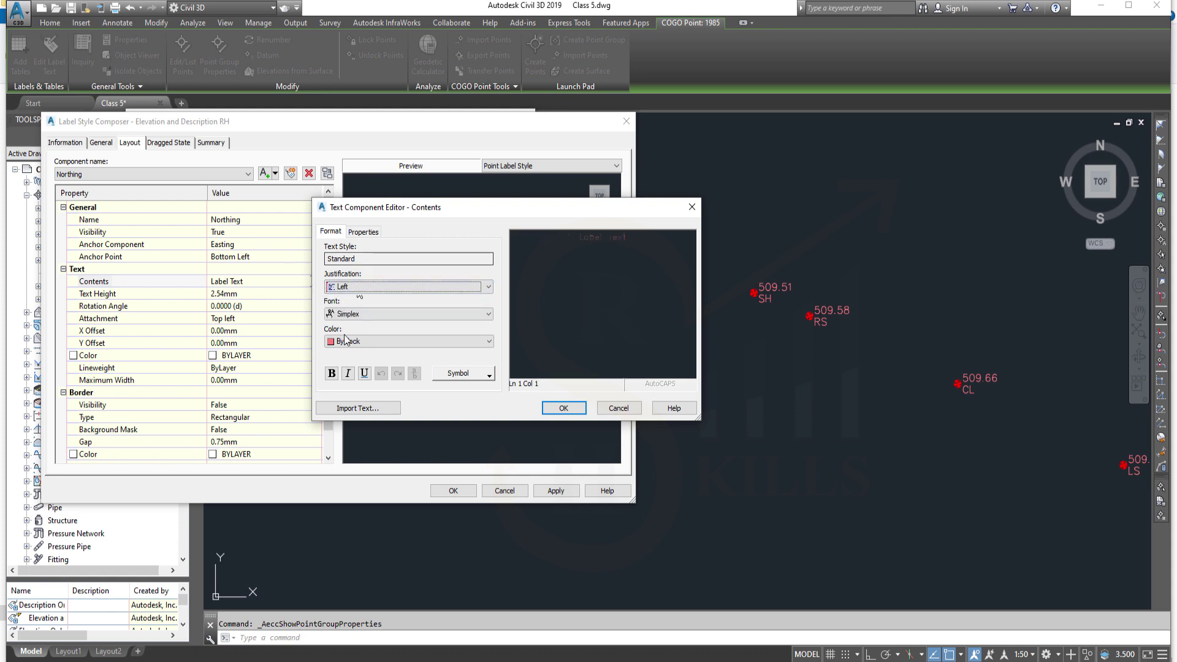
click(378, 340)
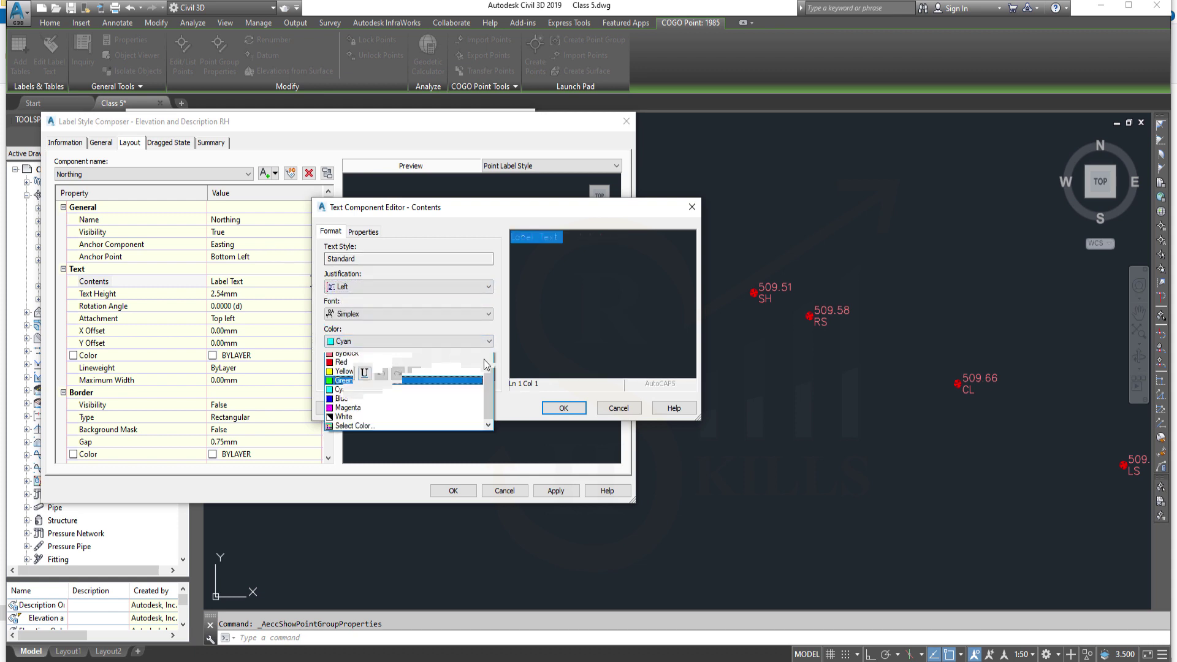
click(360, 389)
Insert the Northing property preceded by N= and confirm the contents
click(368, 232)
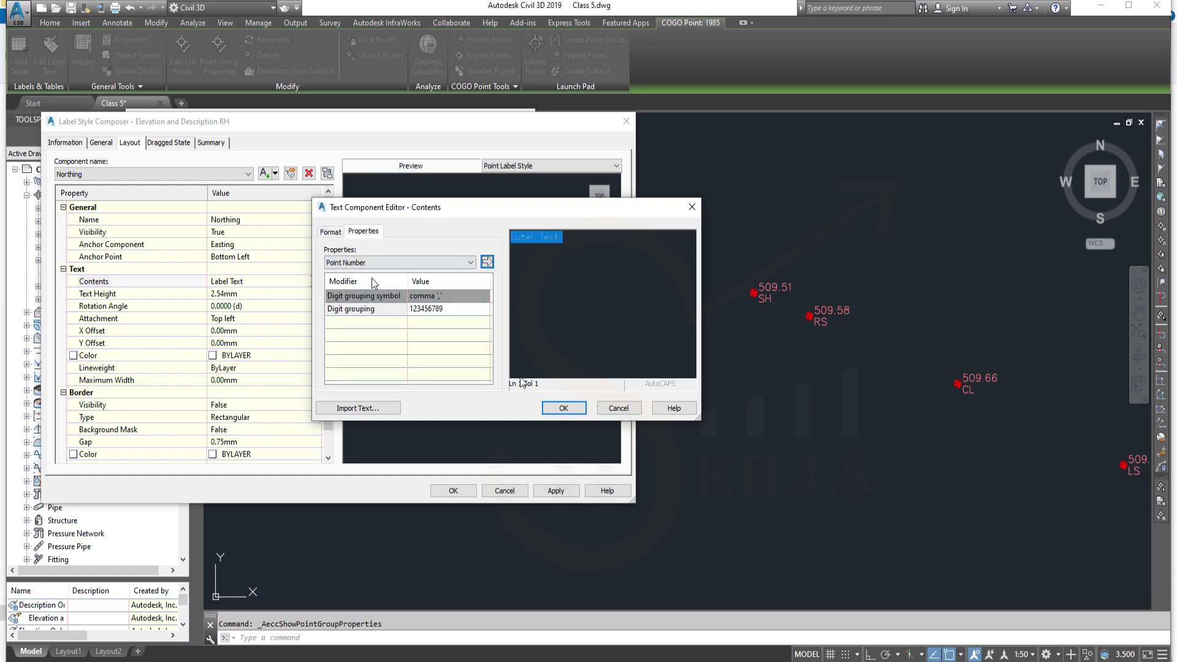
click(418, 263)
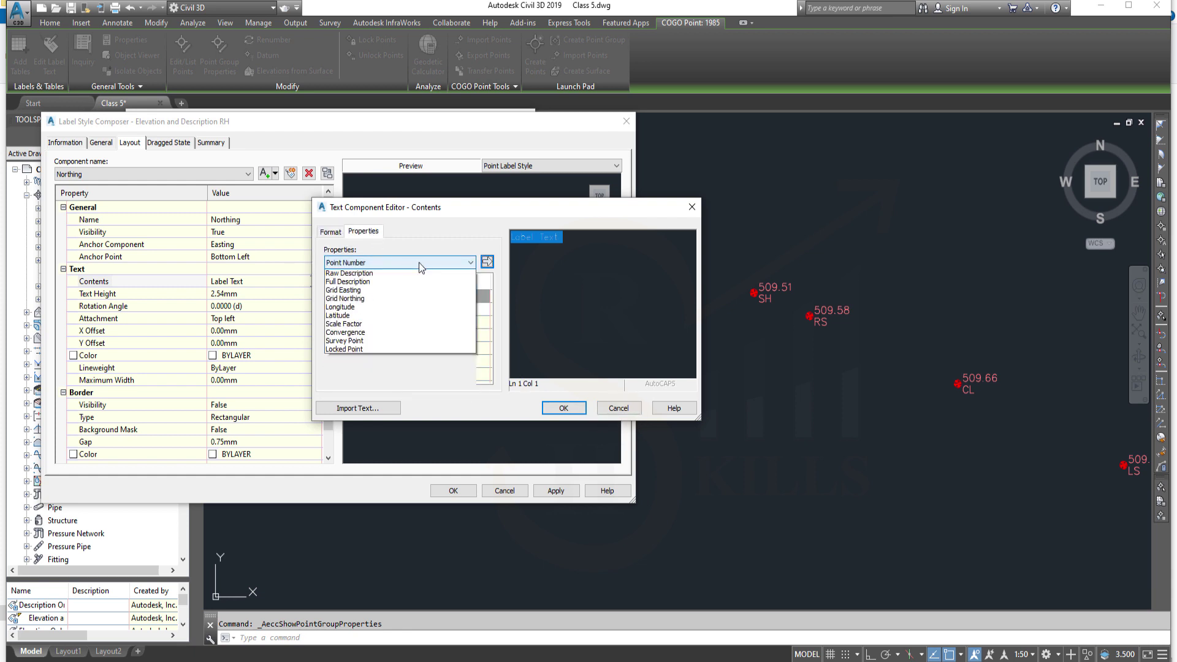
click(358, 298)
click(419, 262)
click(388, 281)
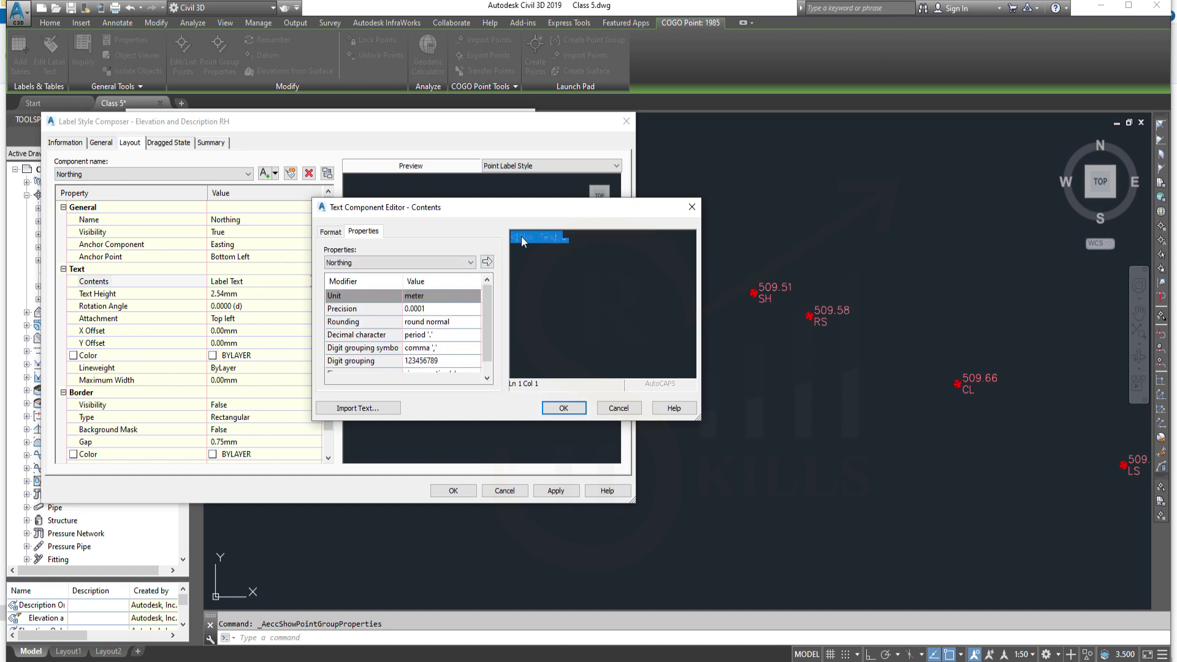
click(488, 262)
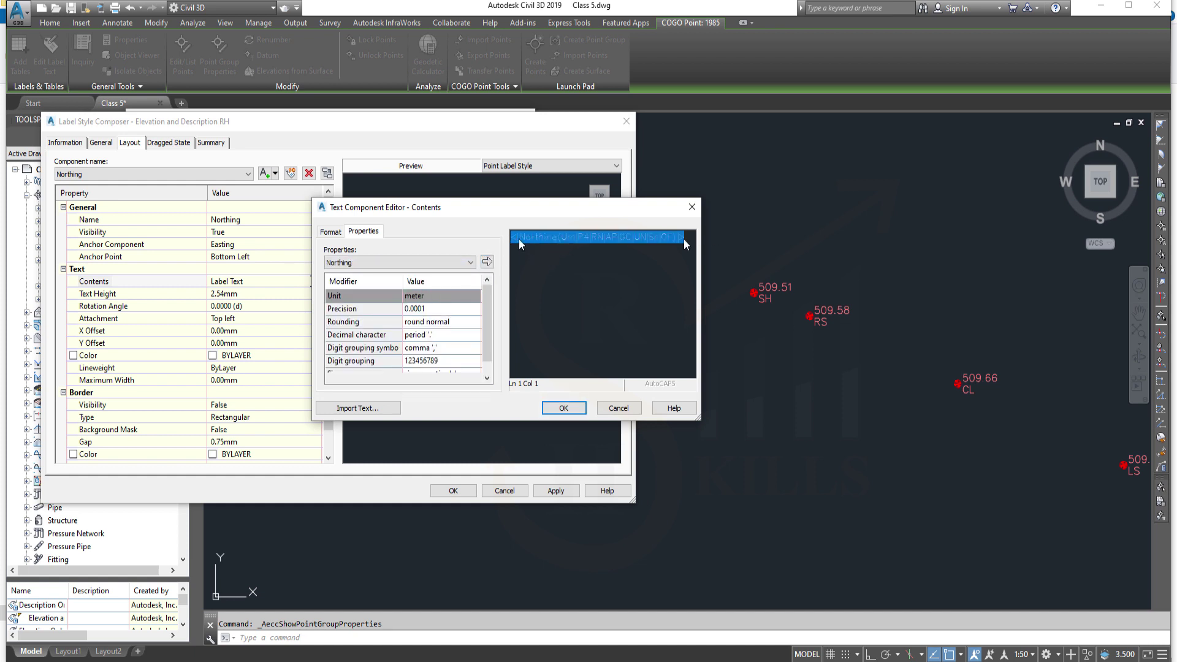
key(End)
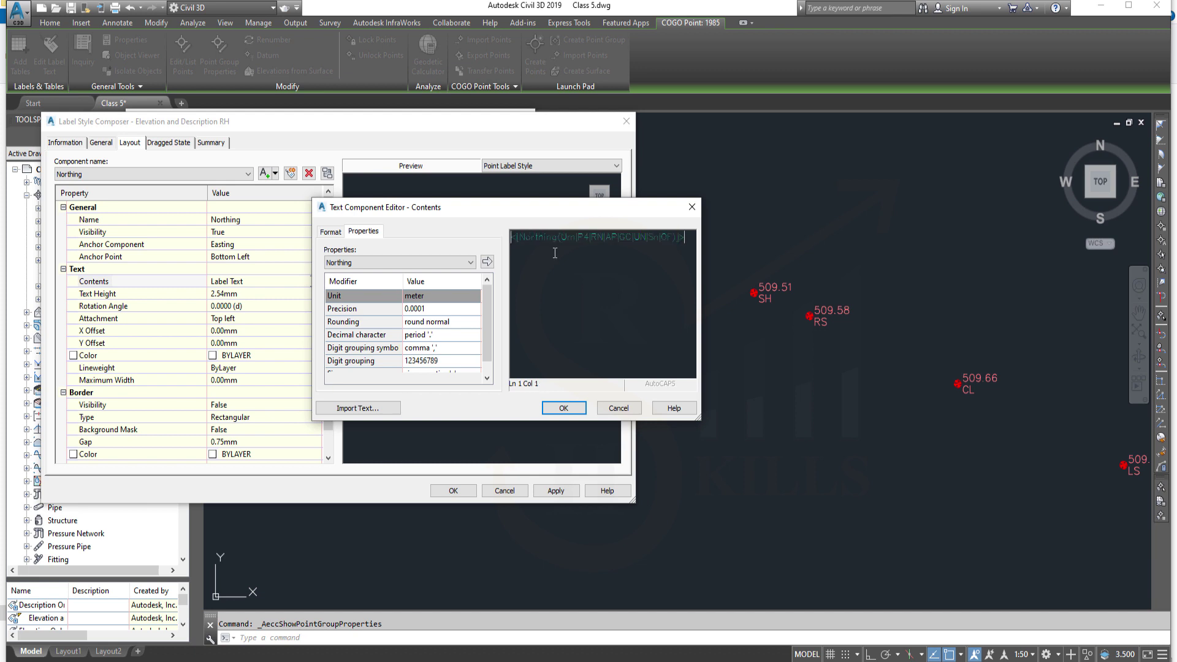
click(514, 237)
text(N=)
click(569, 409)
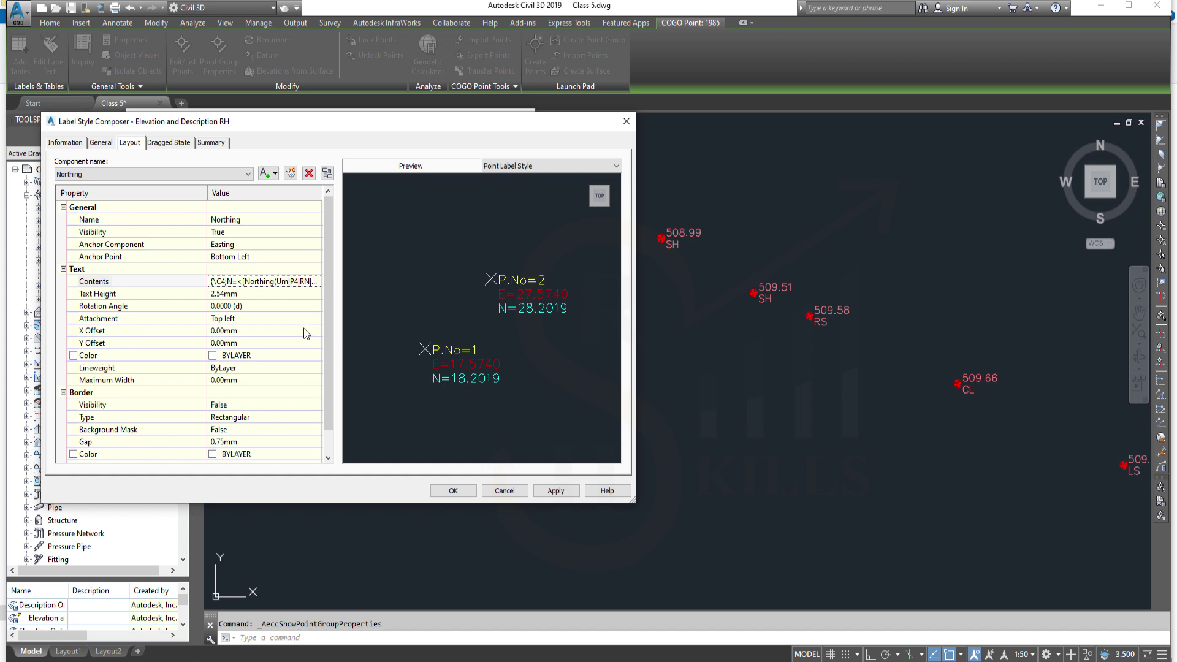
Add an Elevation text component anchored Bottom Left of Northing, attached Top left
click(264, 177)
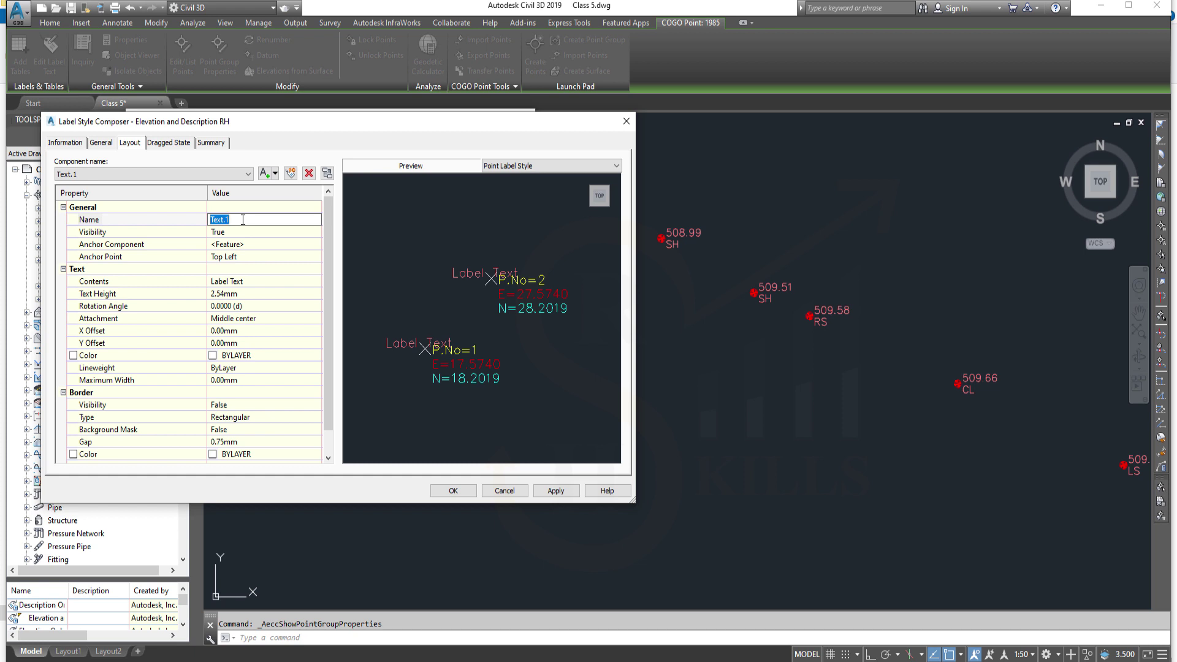
text(Elevation)
click(248, 245)
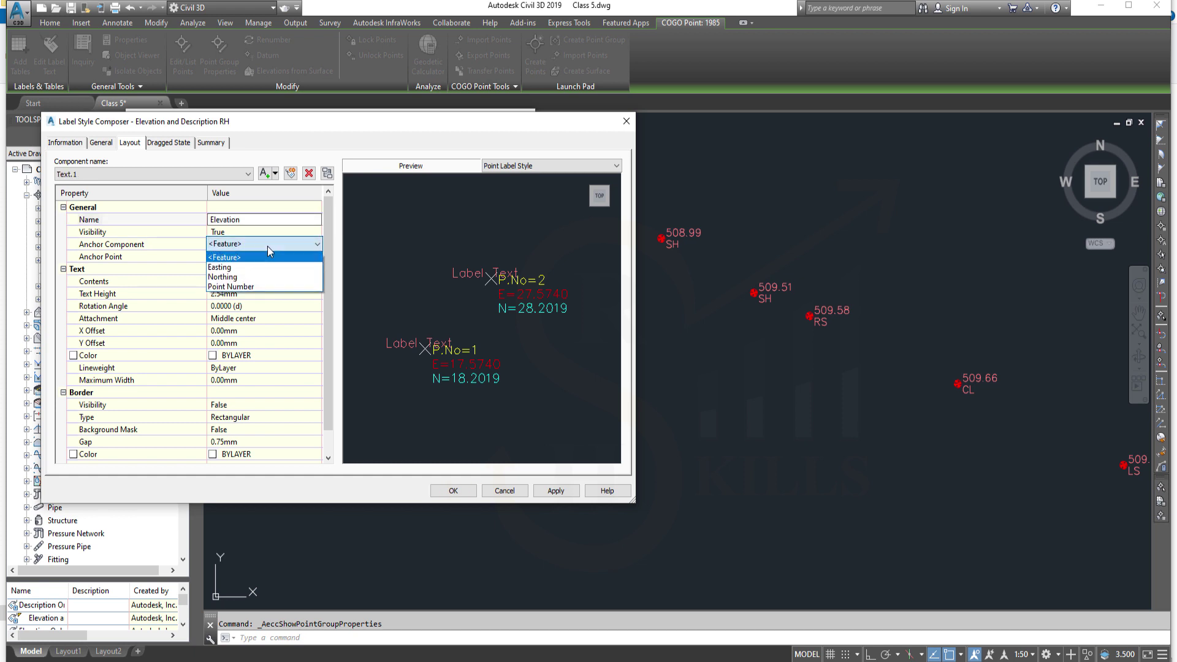
click(245, 278)
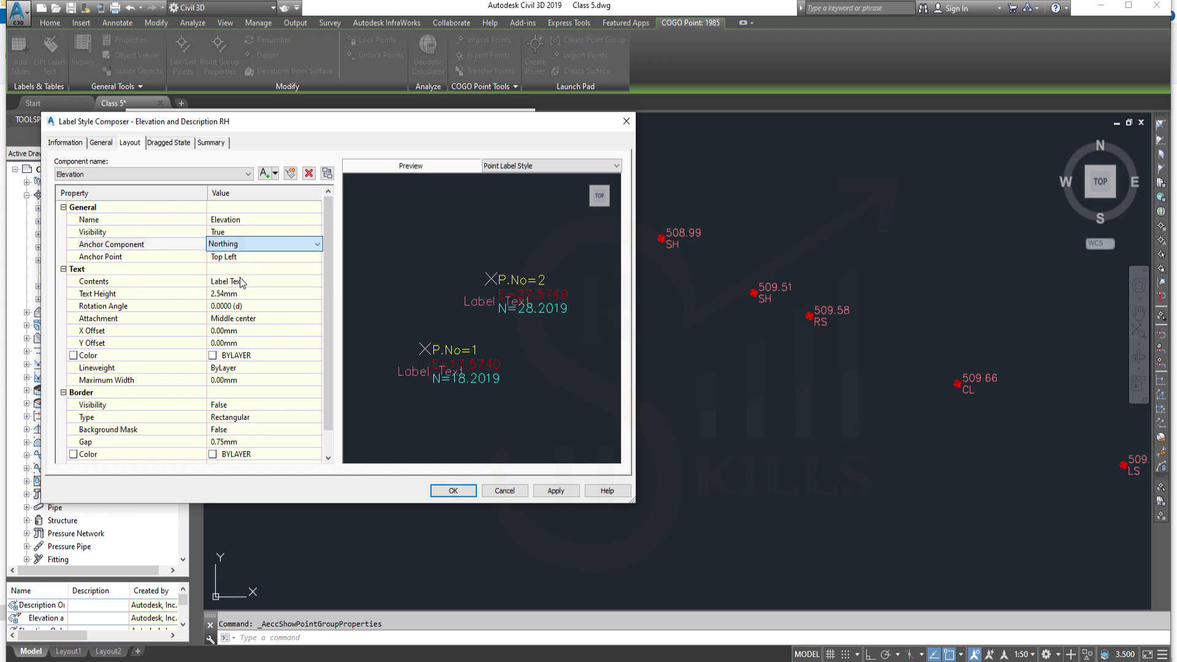
click(239, 256)
click(258, 256)
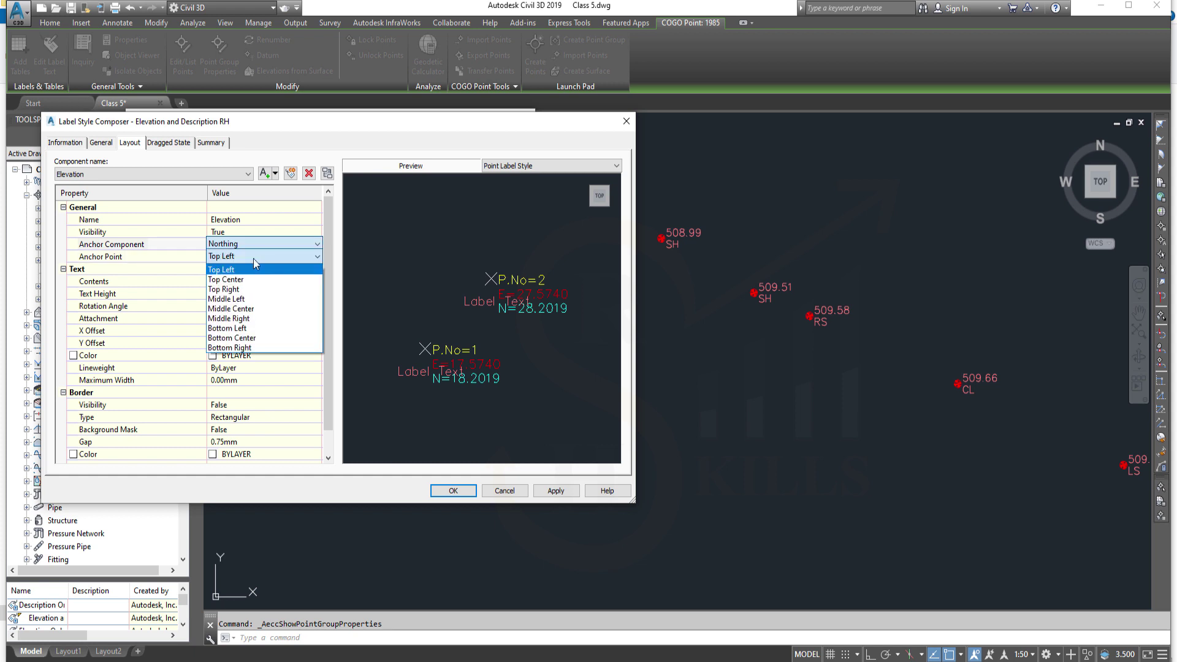
click(242, 328)
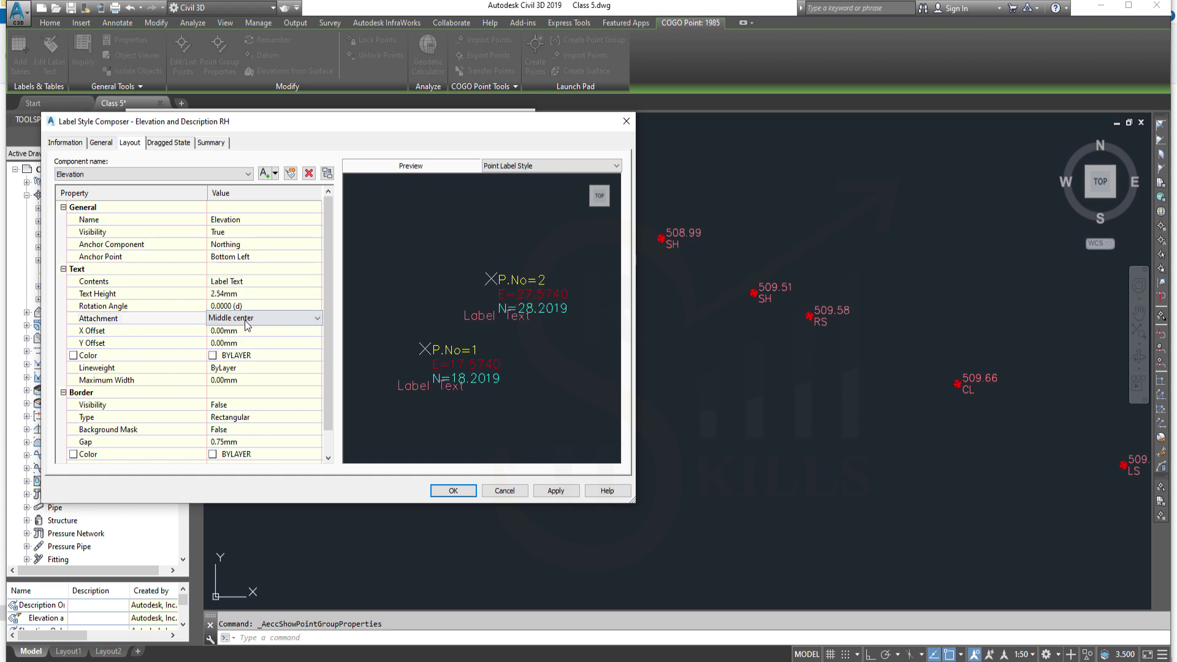
click(248, 325)
click(253, 330)
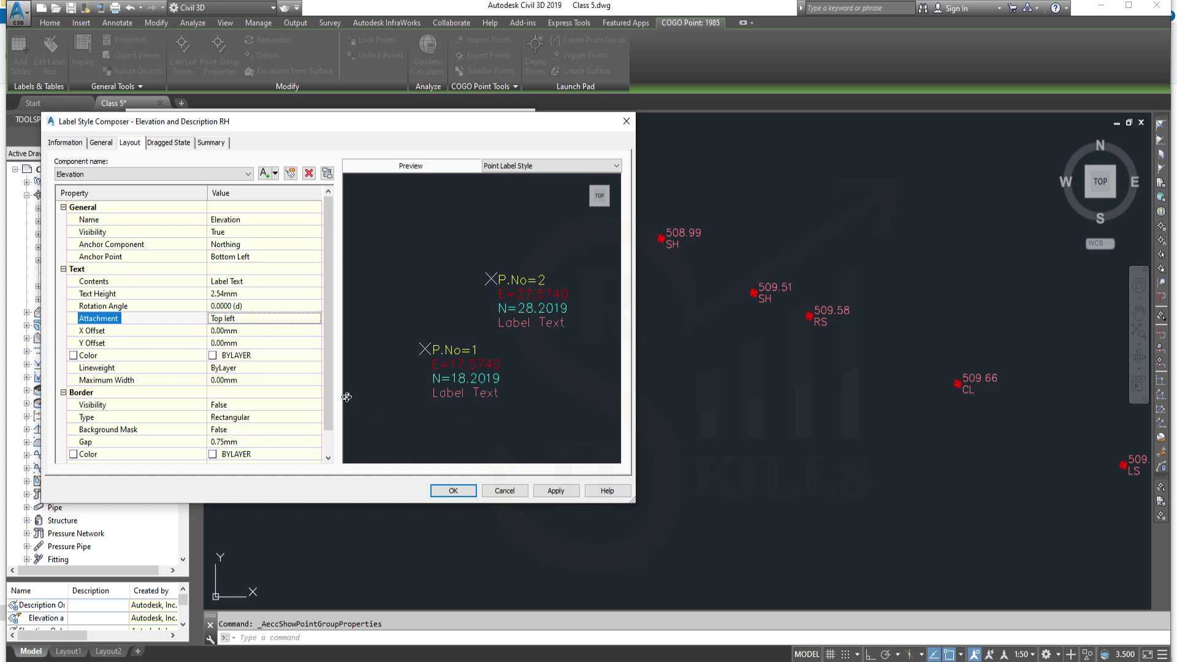
click(253, 284)
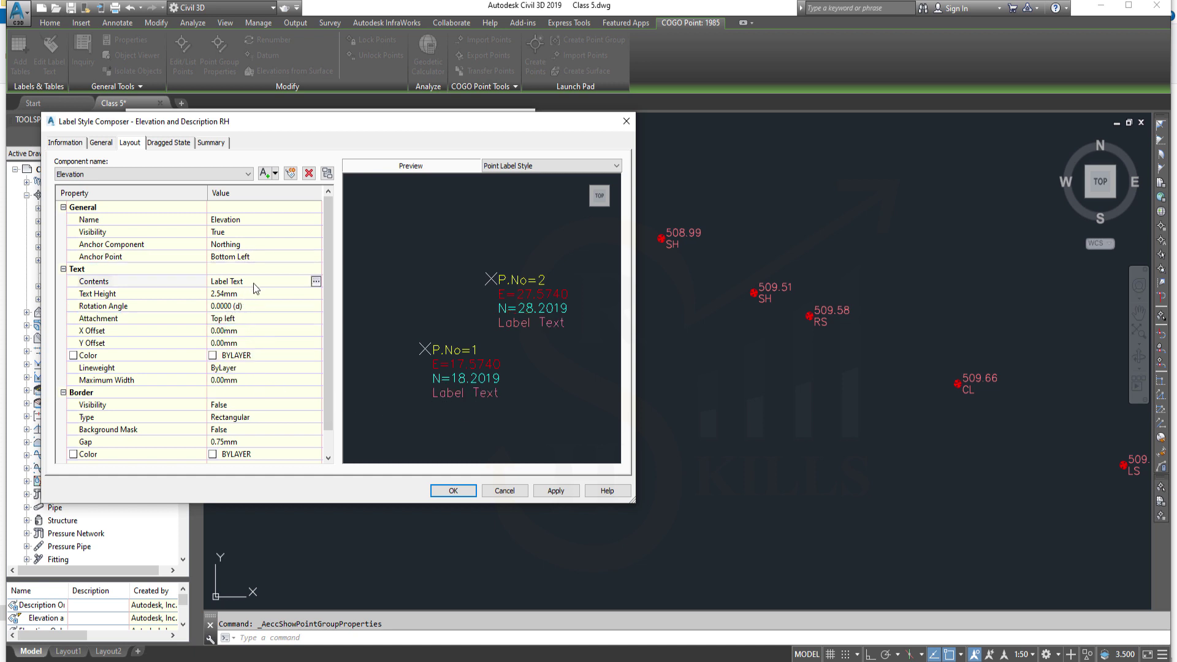
click(316, 282)
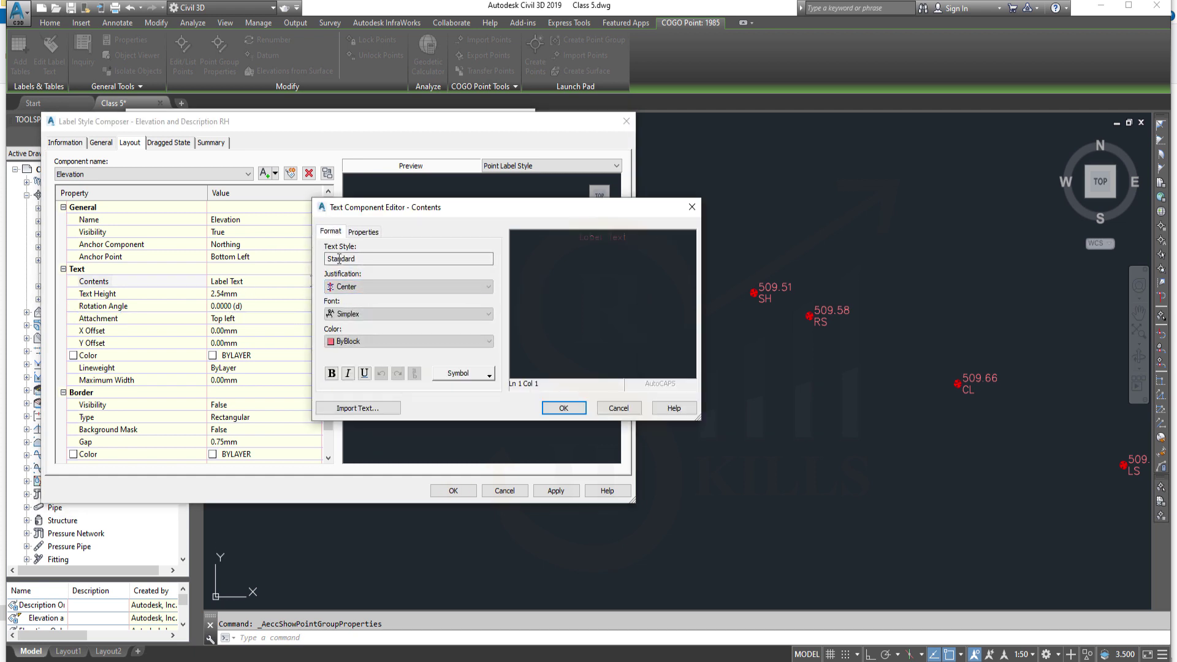
Make the Elevation text left-justified and magenta
click(356, 288)
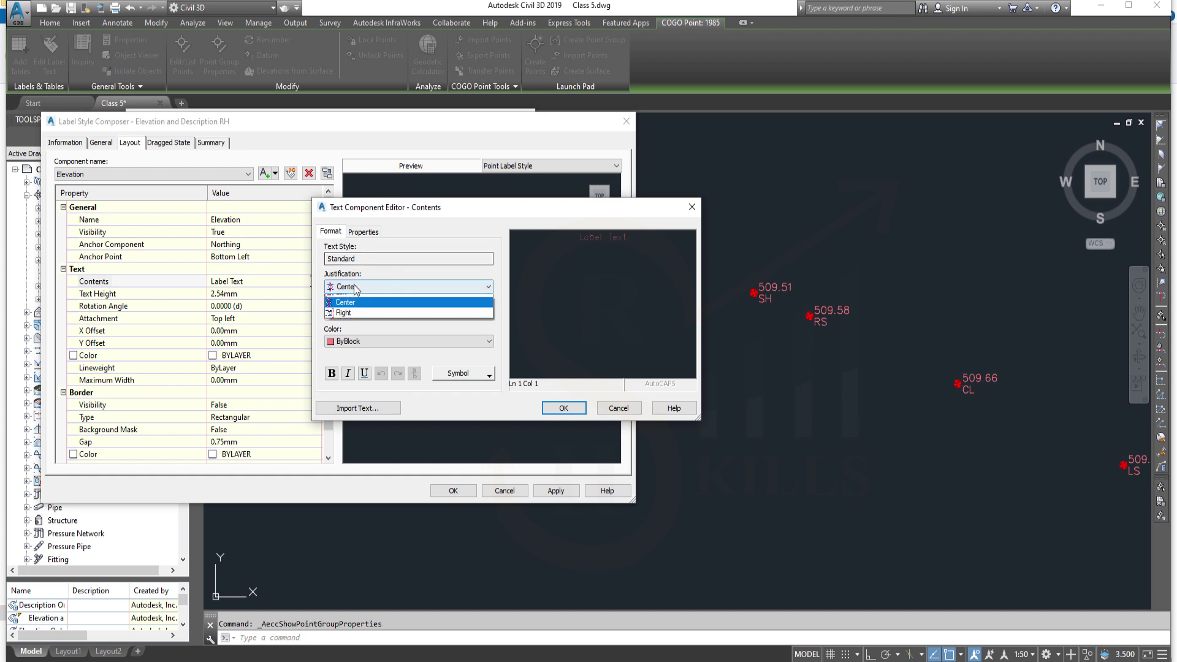
click(343, 293)
click(359, 338)
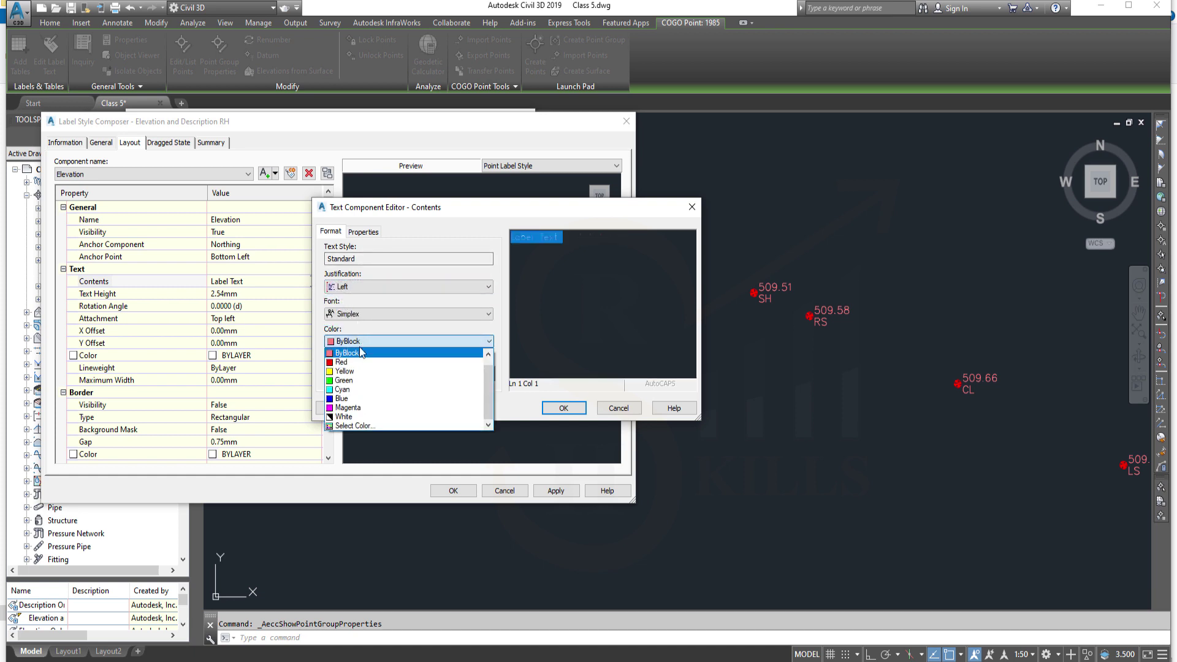
click(352, 407)
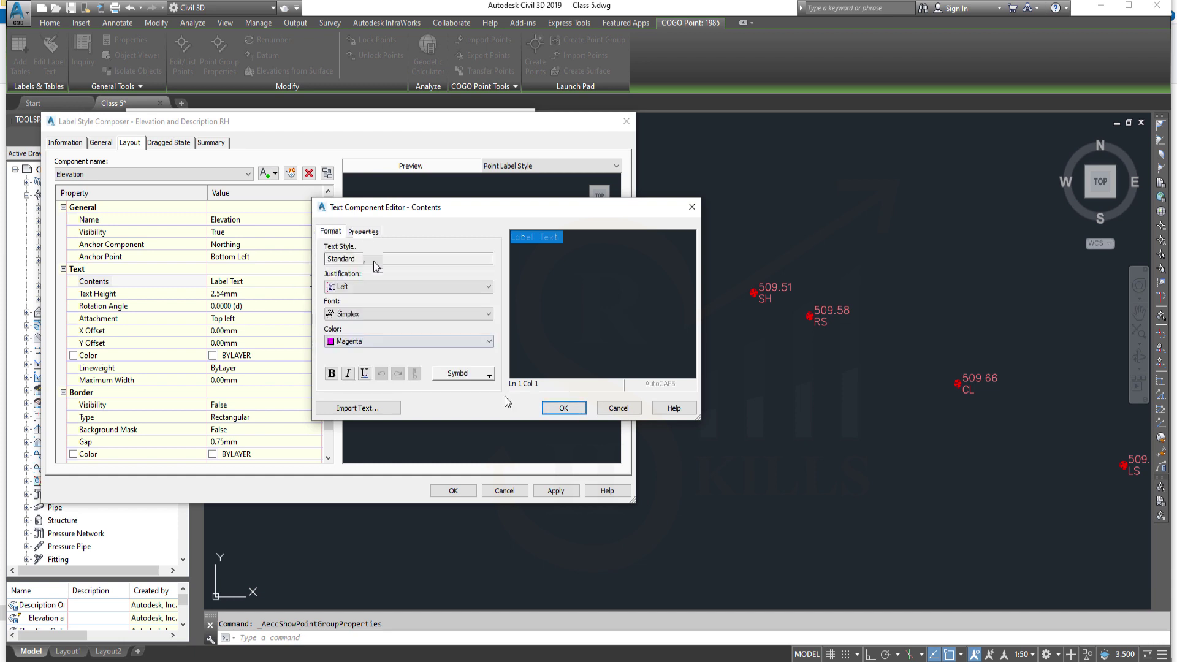
Insert the Point Elevation value after the Elev= prefix
click(364, 232)
click(357, 262)
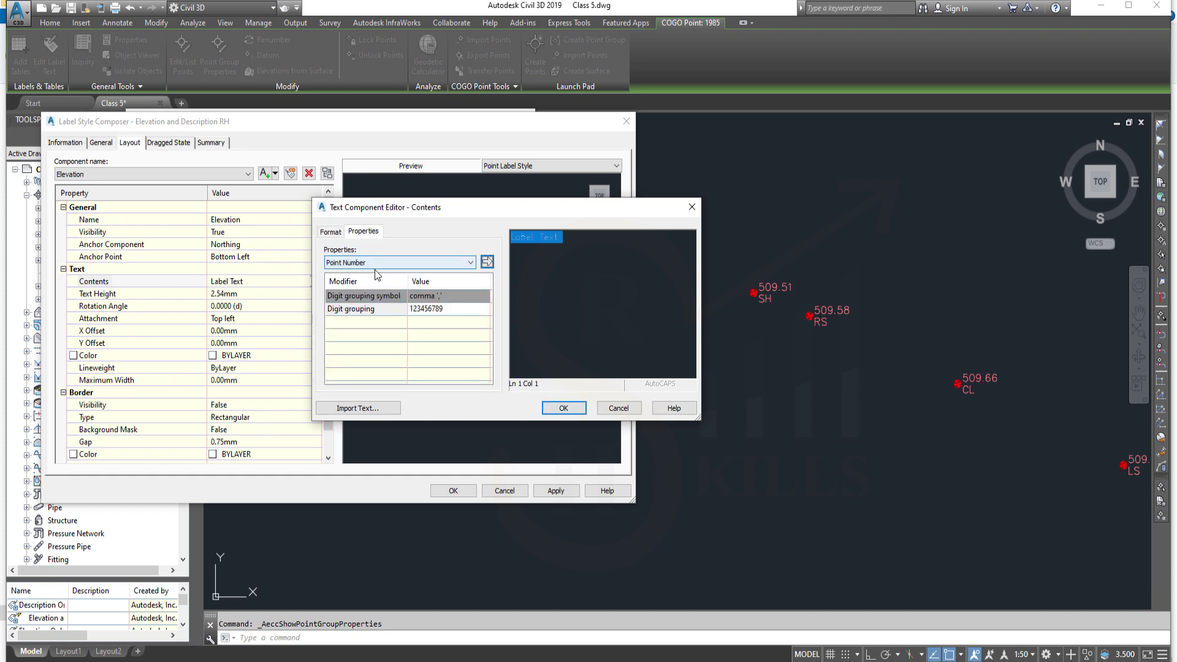
click(375, 267)
click(346, 299)
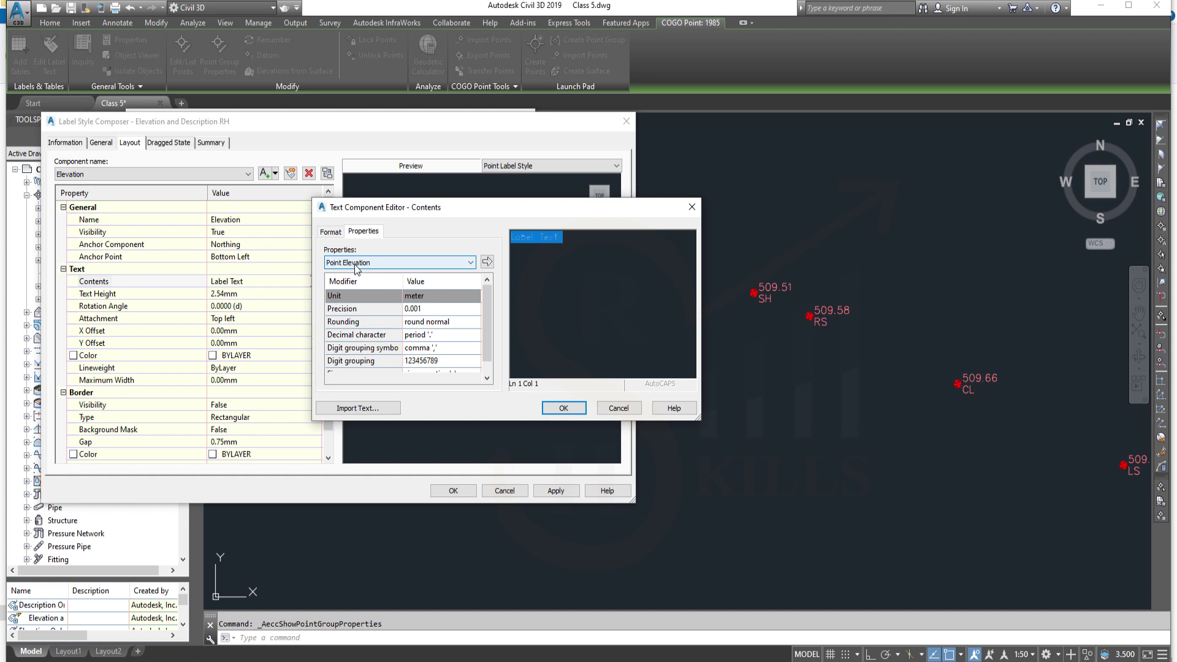
click(486, 261)
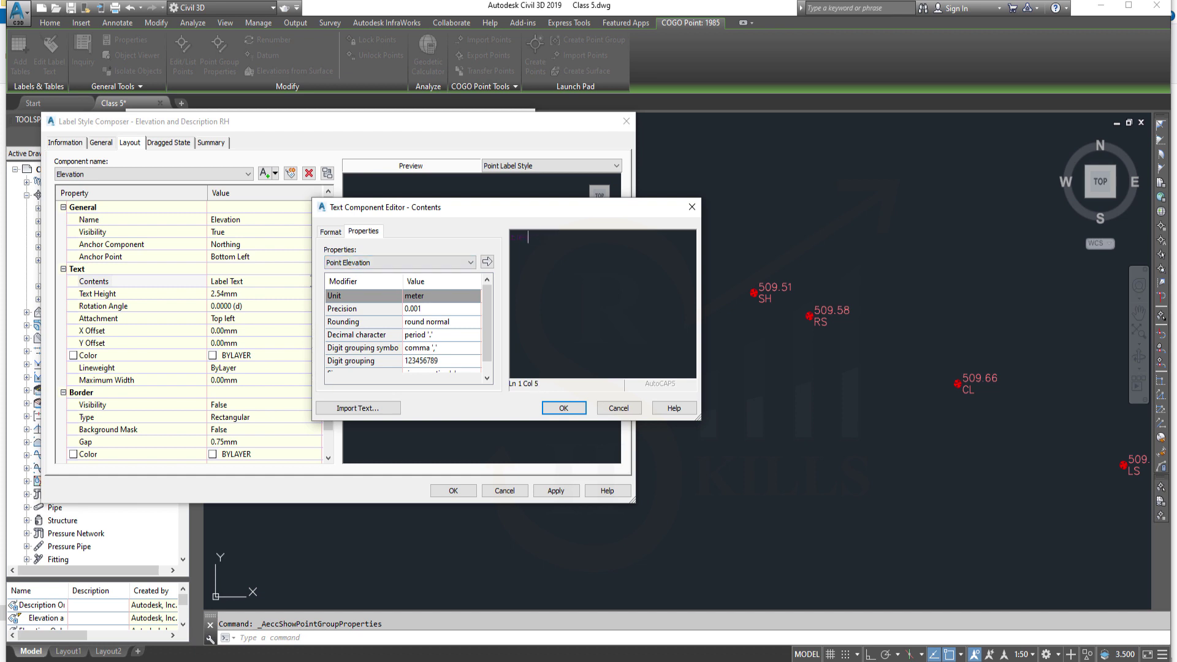
click(487, 262)
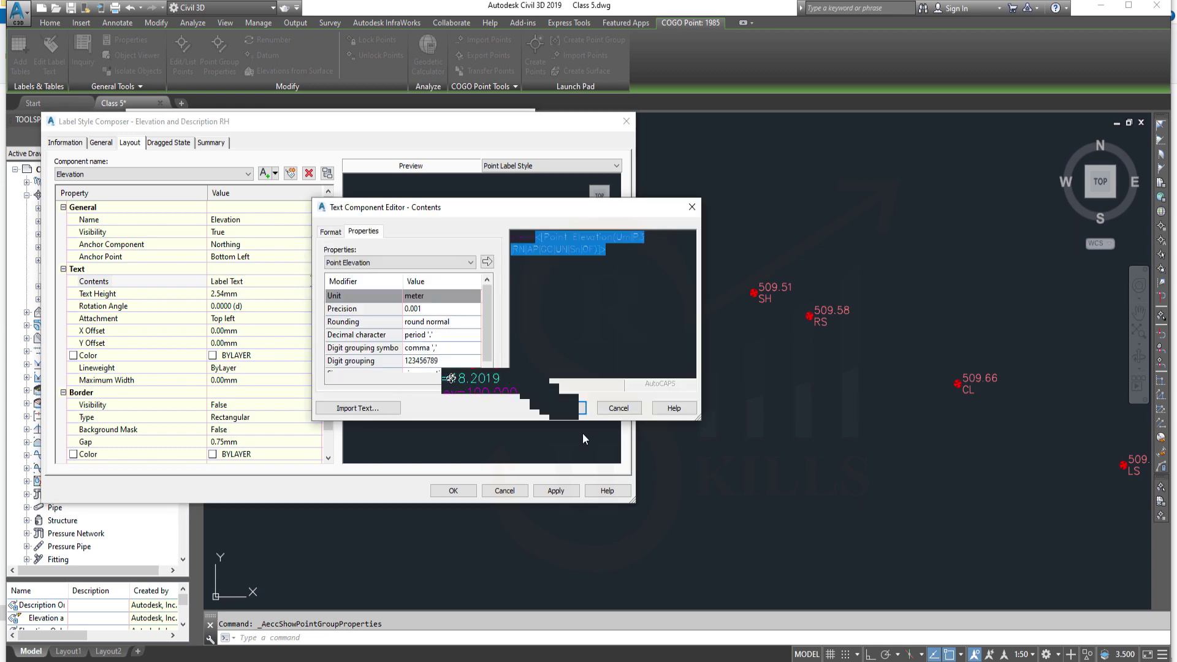
key(Return)
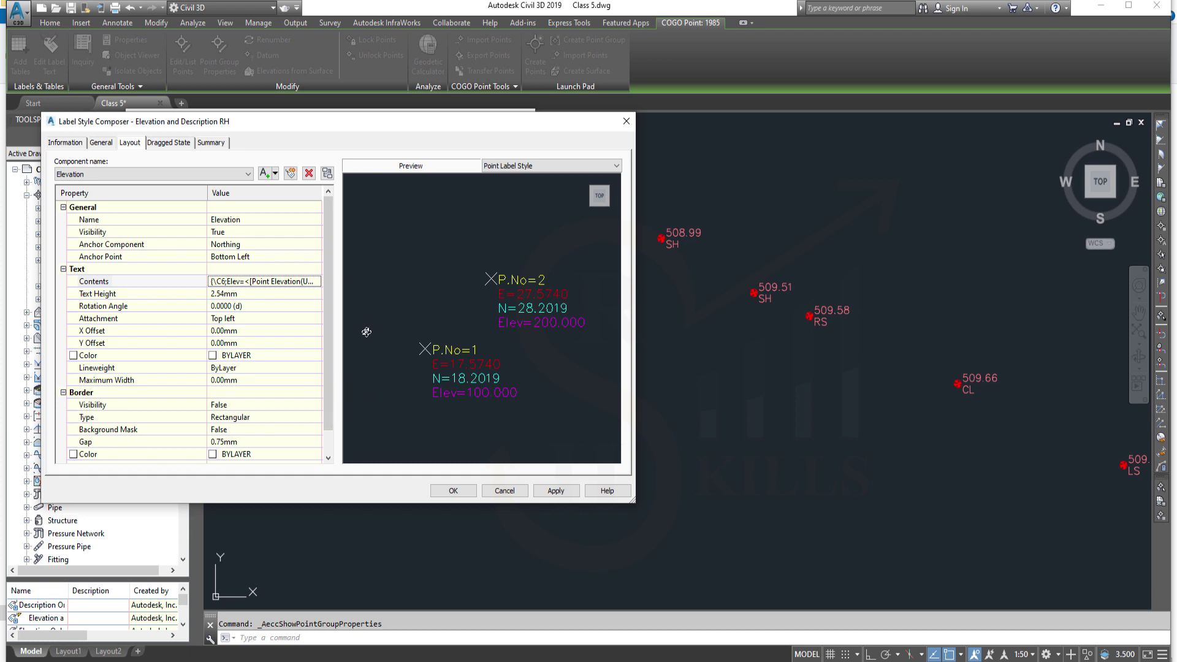
click(264, 173)
Add a new text component named Description
click(264, 175)
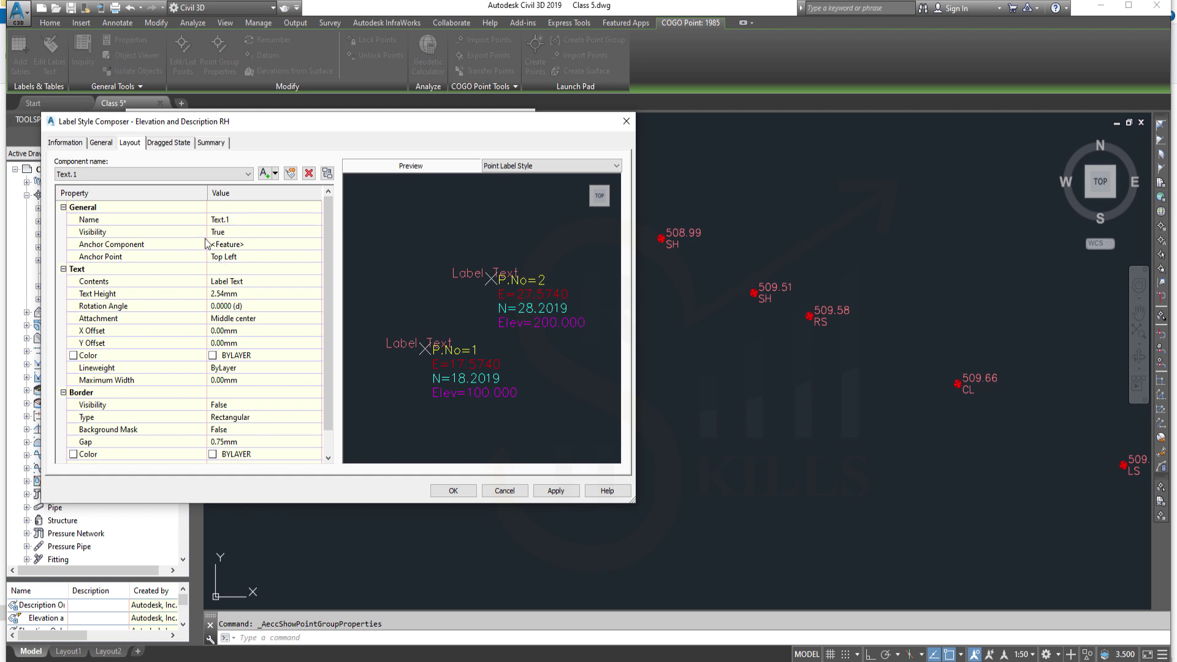
click(242, 220)
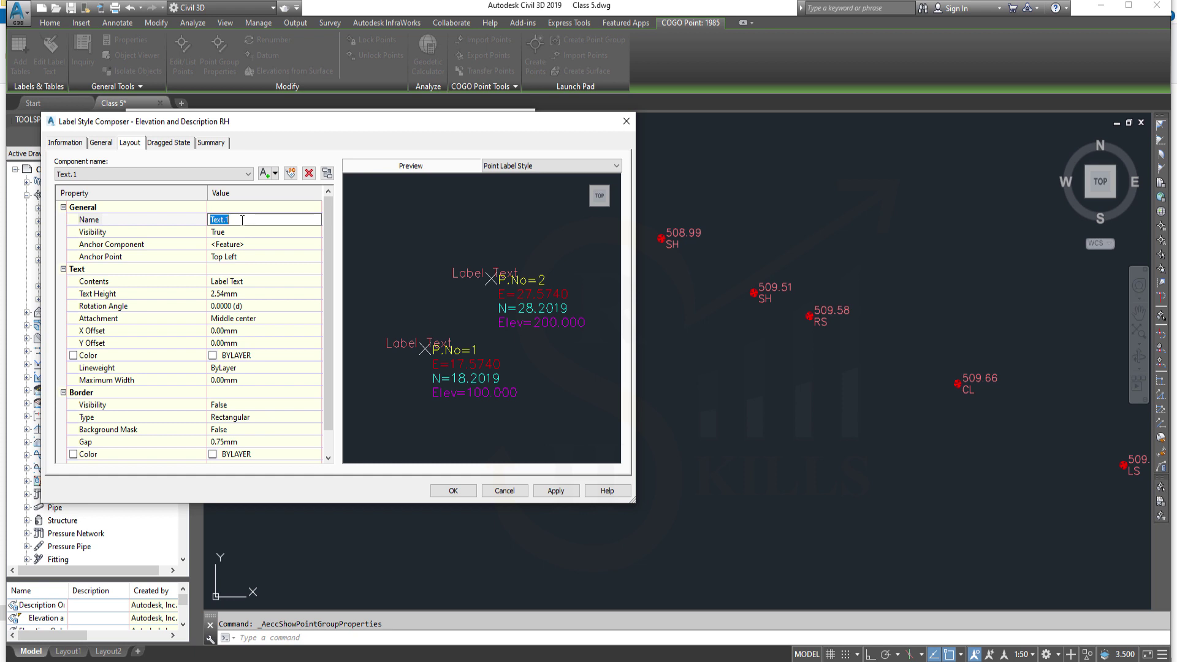
text(Desce)
key(BackSpace)
text(ription)
click(300, 244)
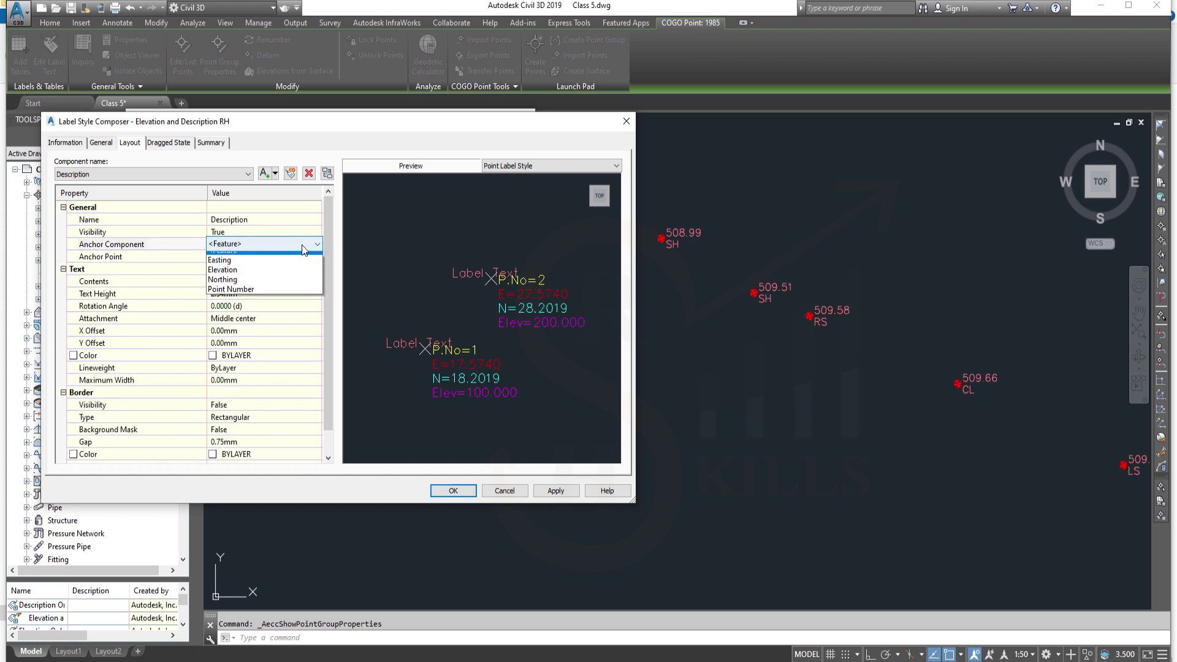
Anchor Description at Elevation's Bottom Left and attach it at Top left
click(248, 278)
click(301, 246)
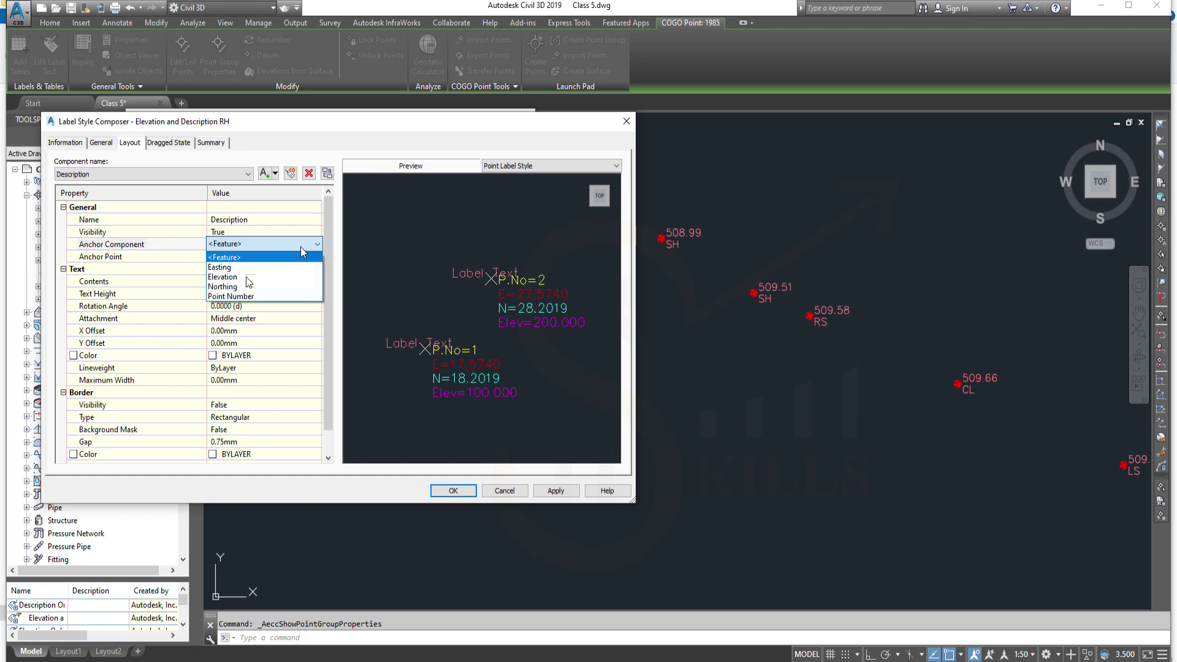
click(221, 277)
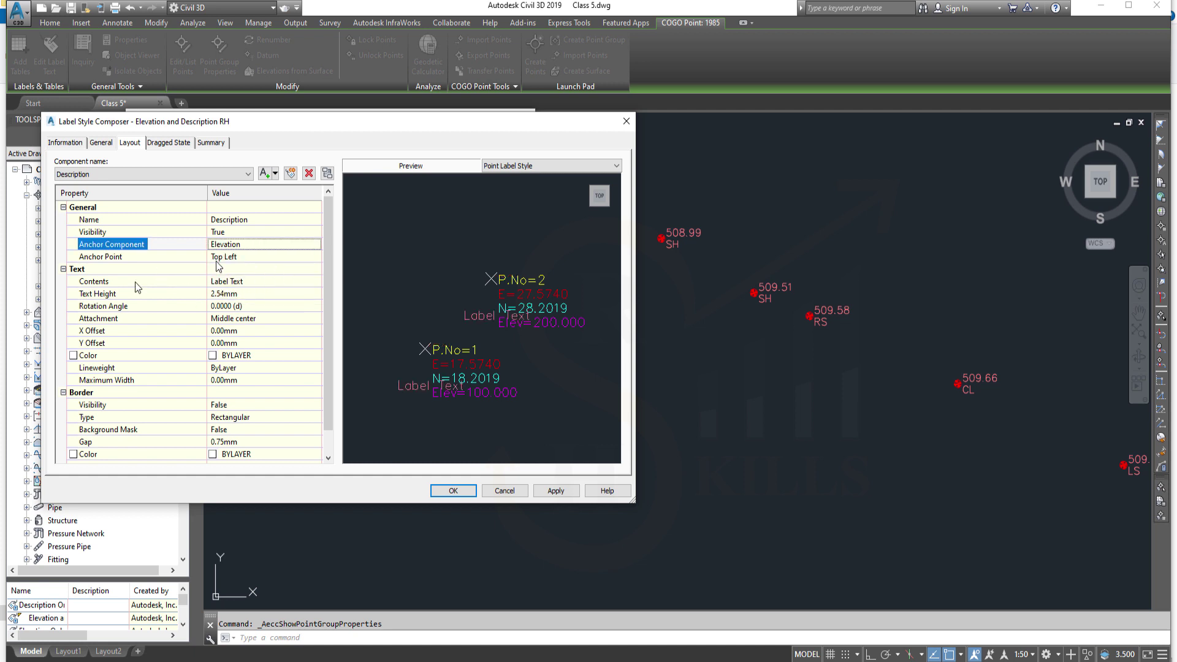
click(244, 258)
click(317, 256)
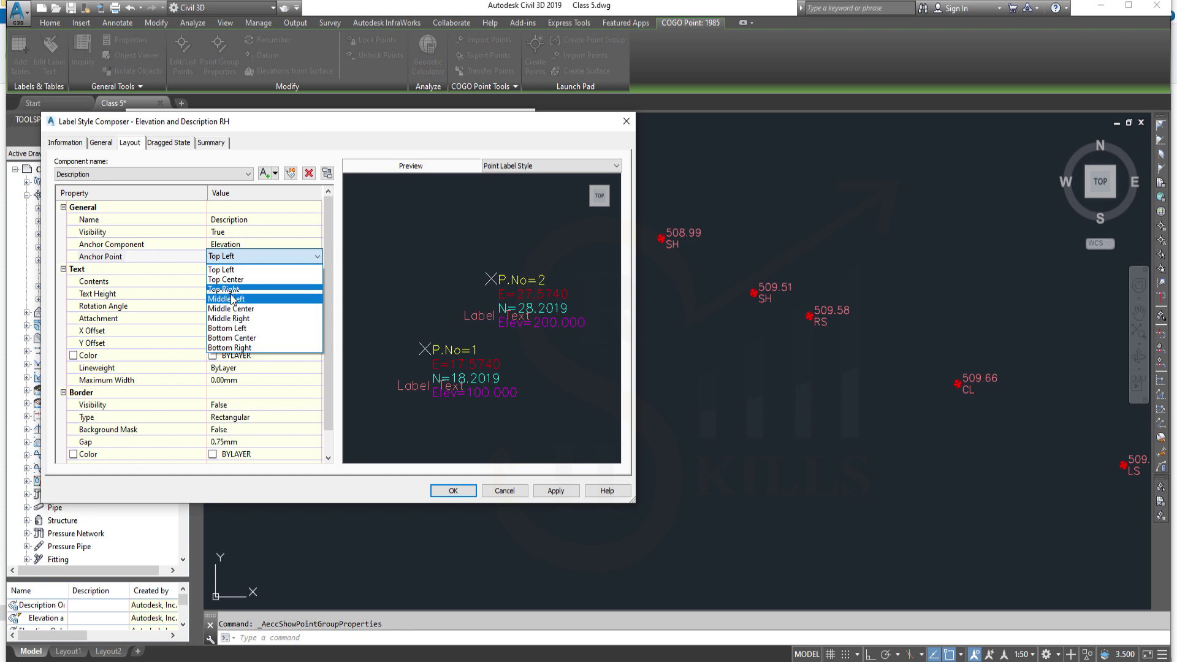
click(237, 329)
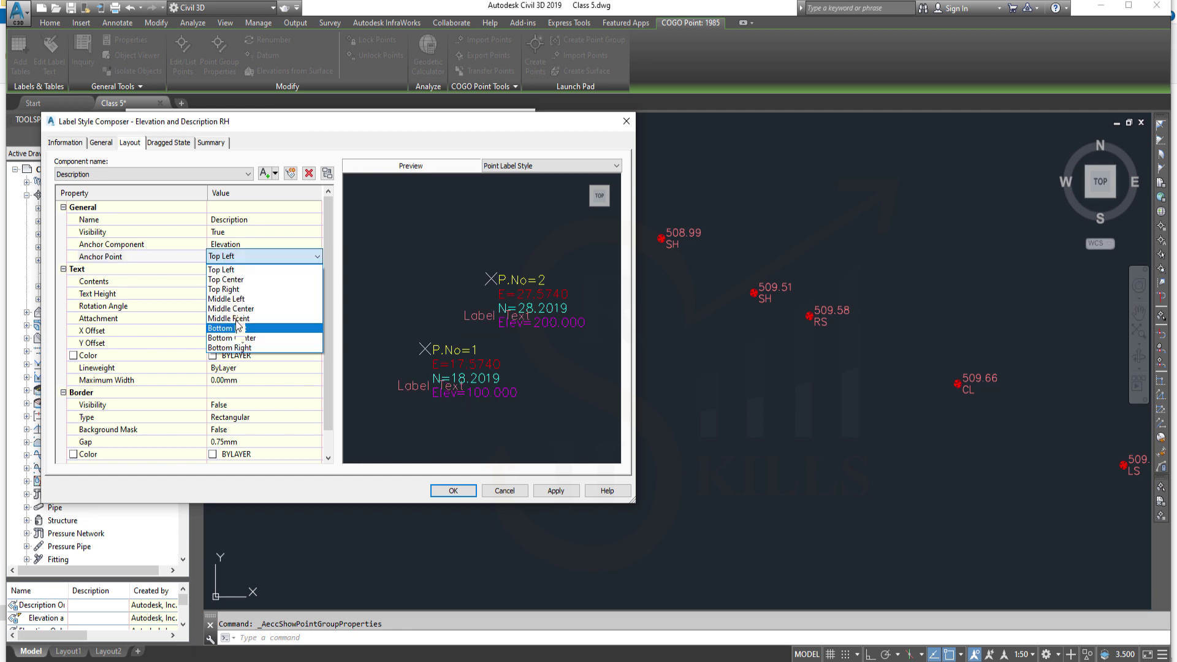
click(239, 328)
click(239, 318)
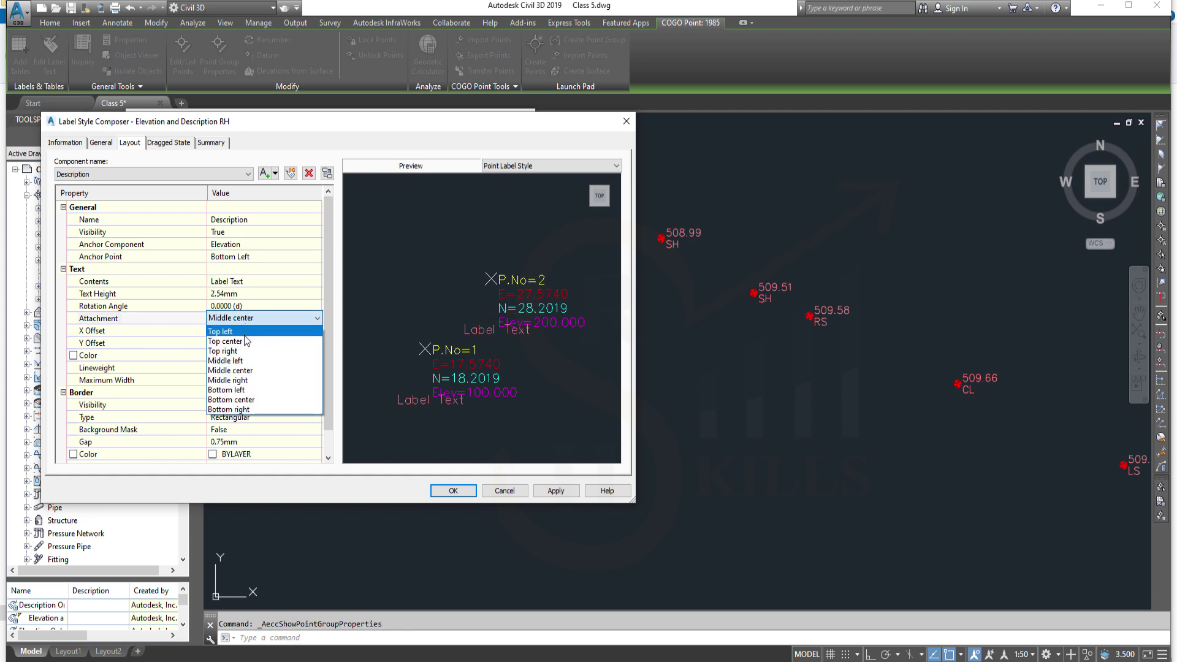
click(242, 331)
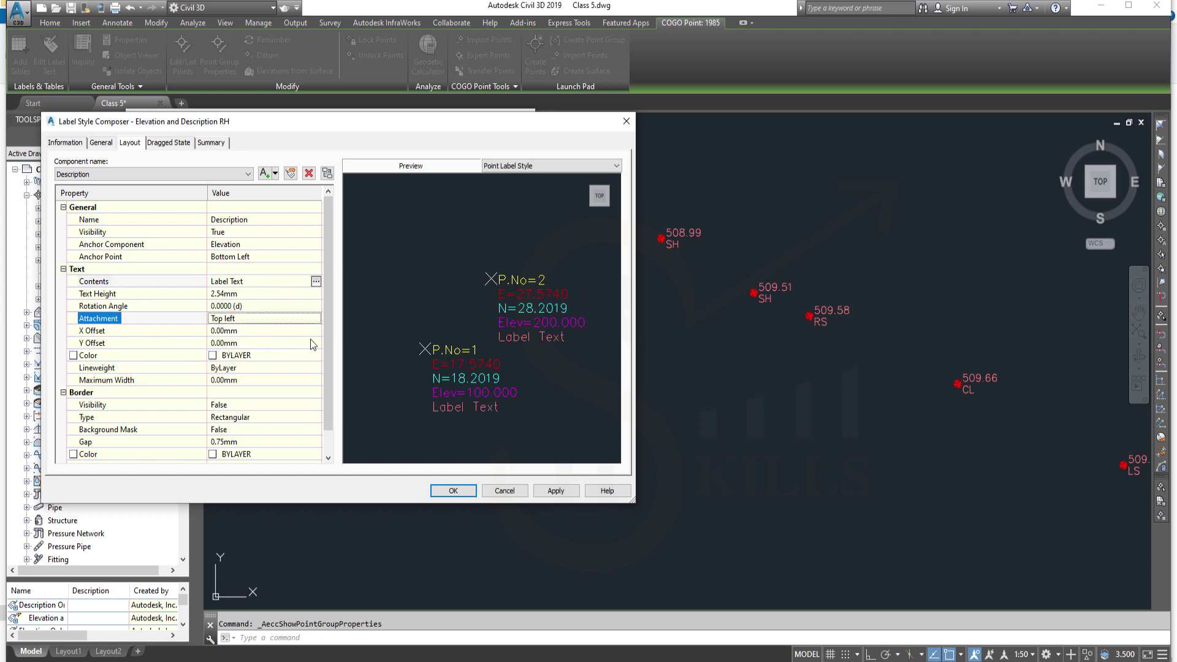
click(309, 281)
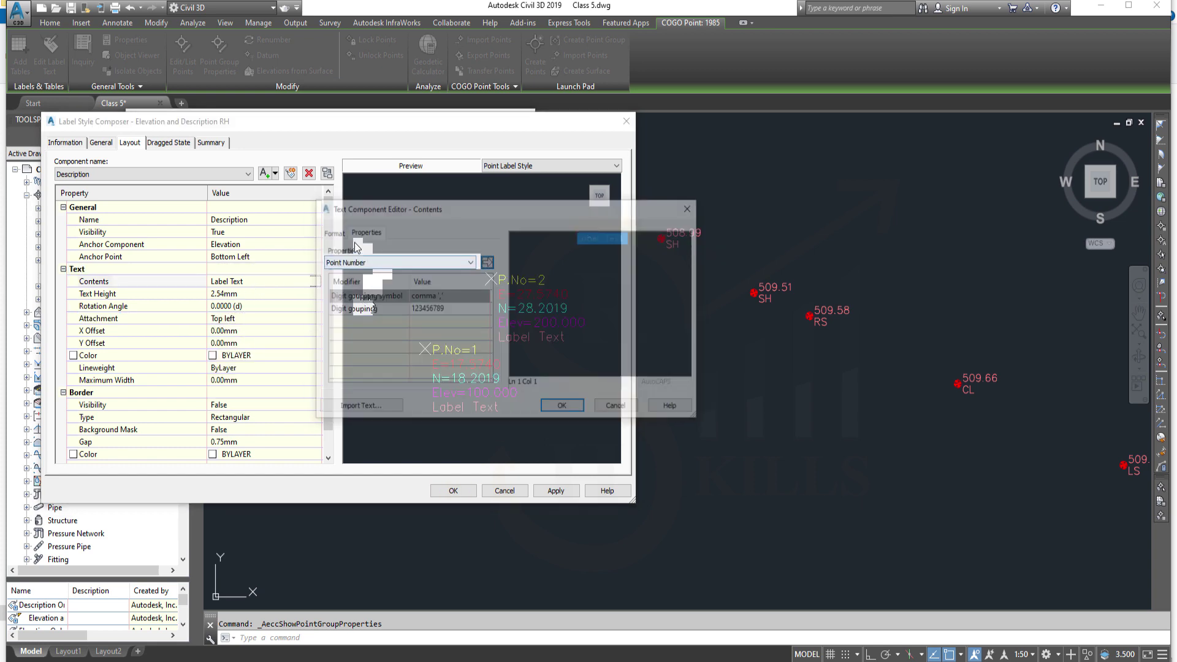
Make the Description text left-justified and white
click(350, 287)
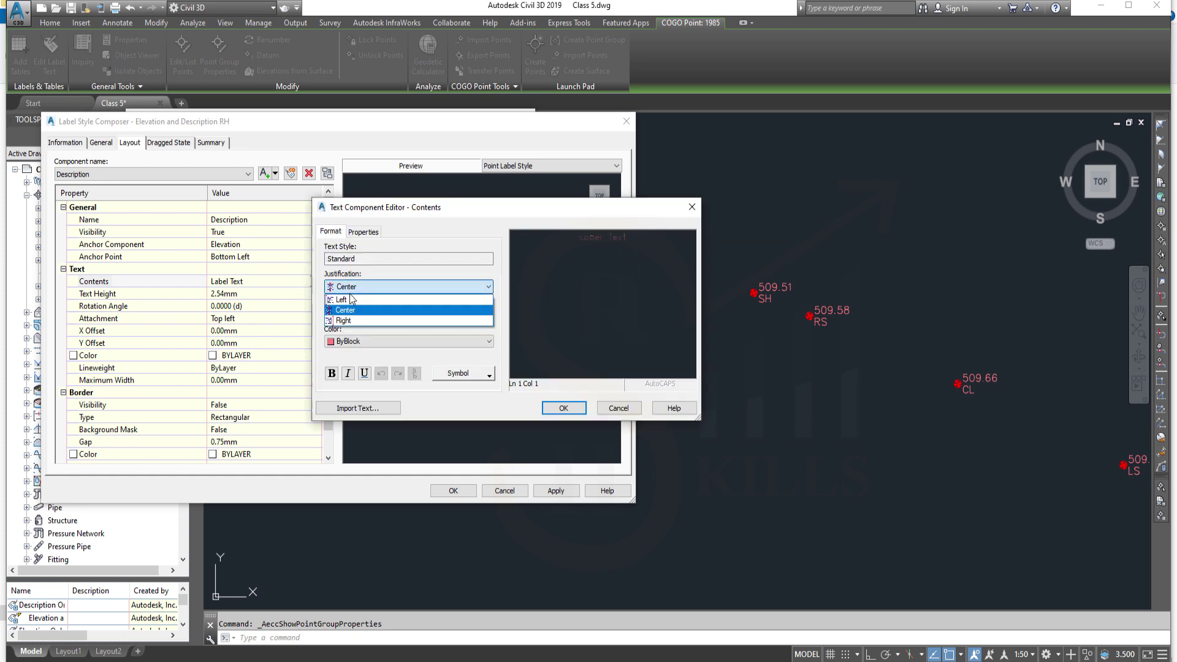
click(350, 286)
click(345, 310)
click(348, 341)
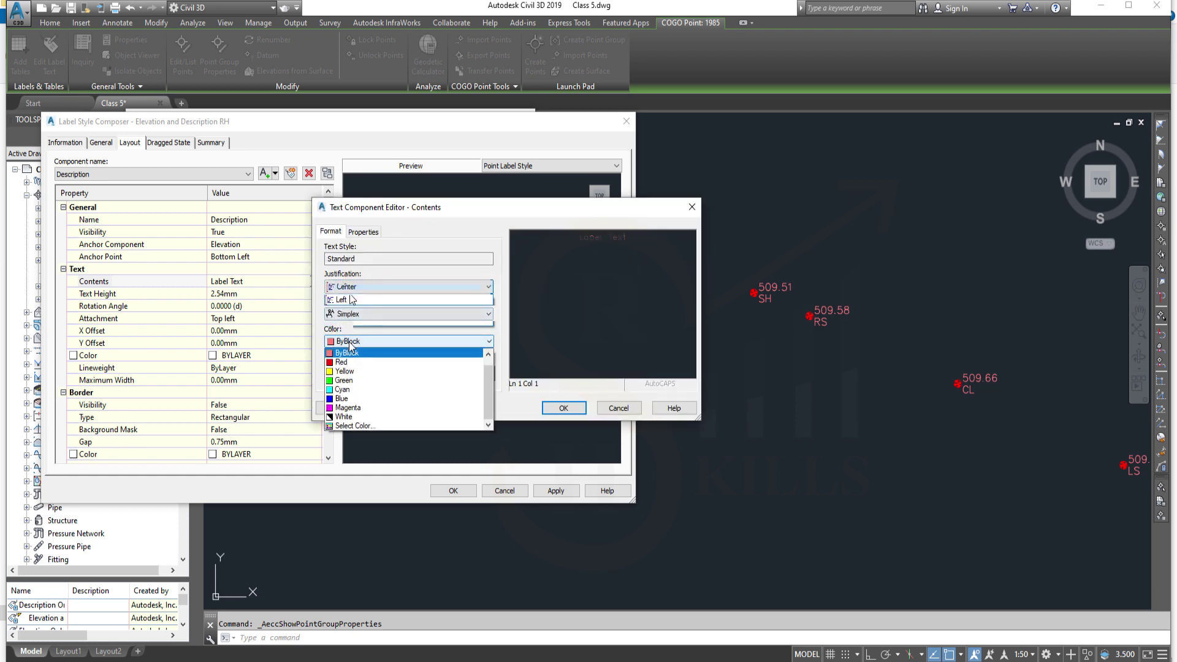
click(344, 417)
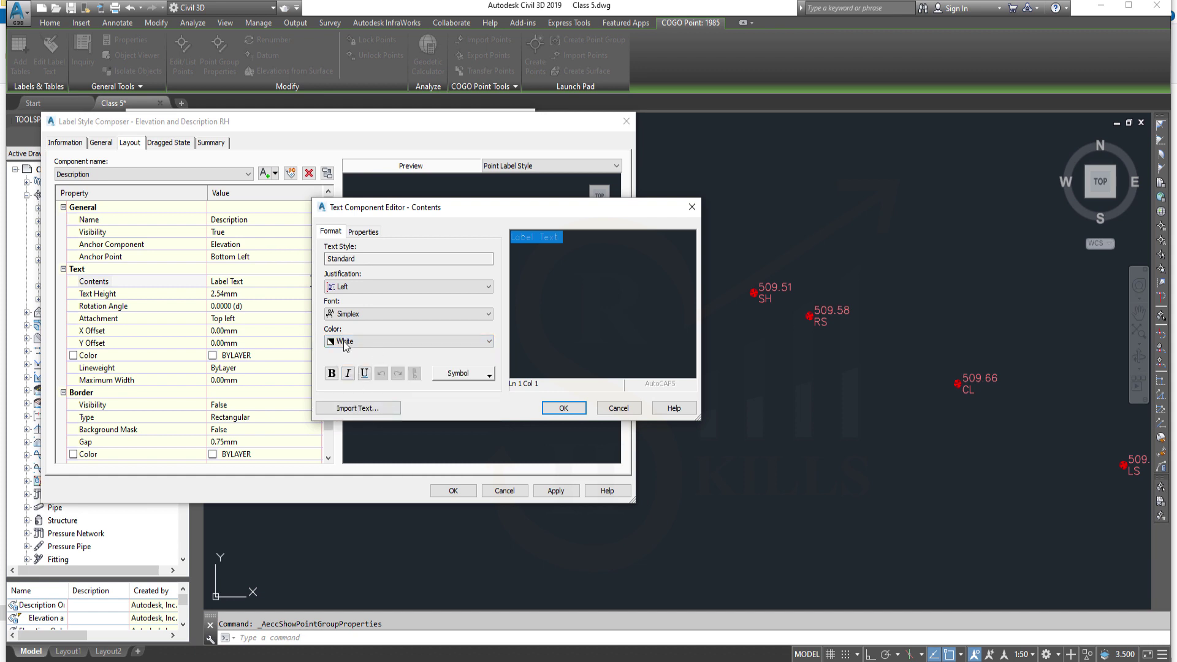
Insert the Raw Description property after Cod= and apply the label style
click(364, 232)
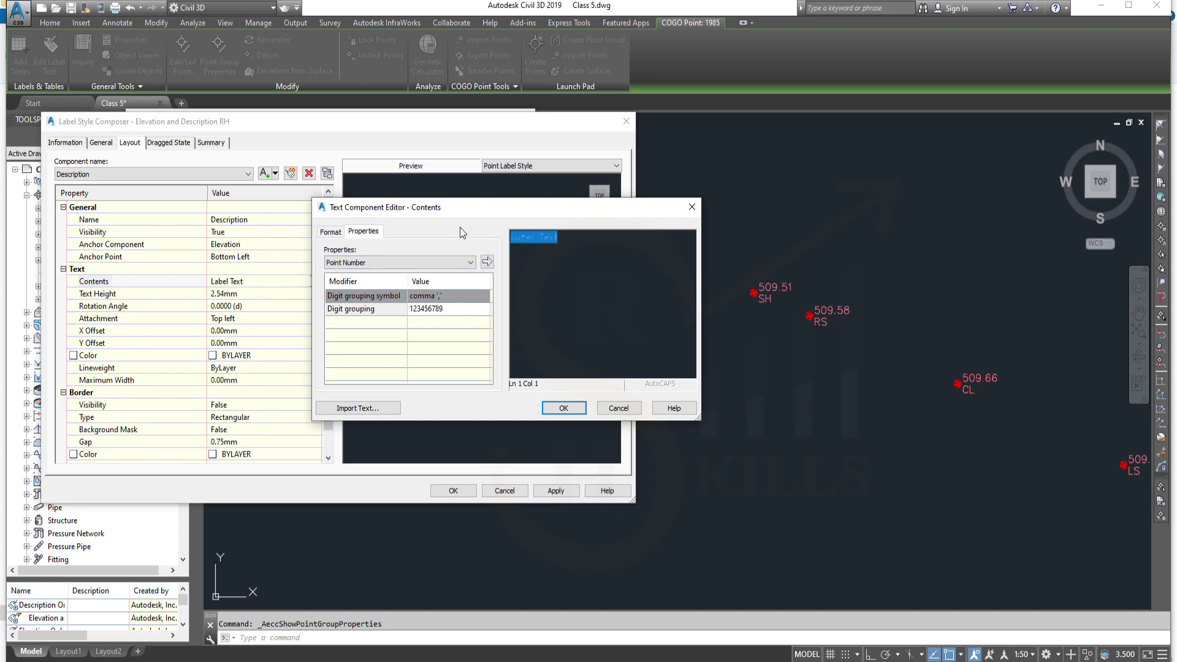
text(Code)
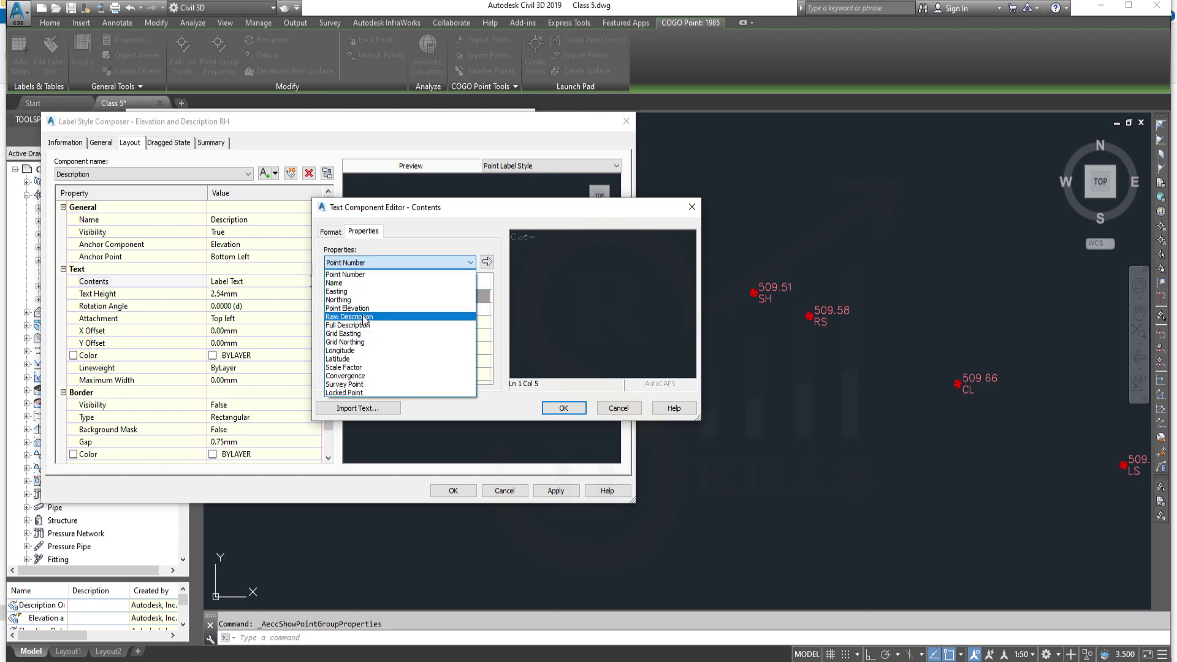
click(487, 263)
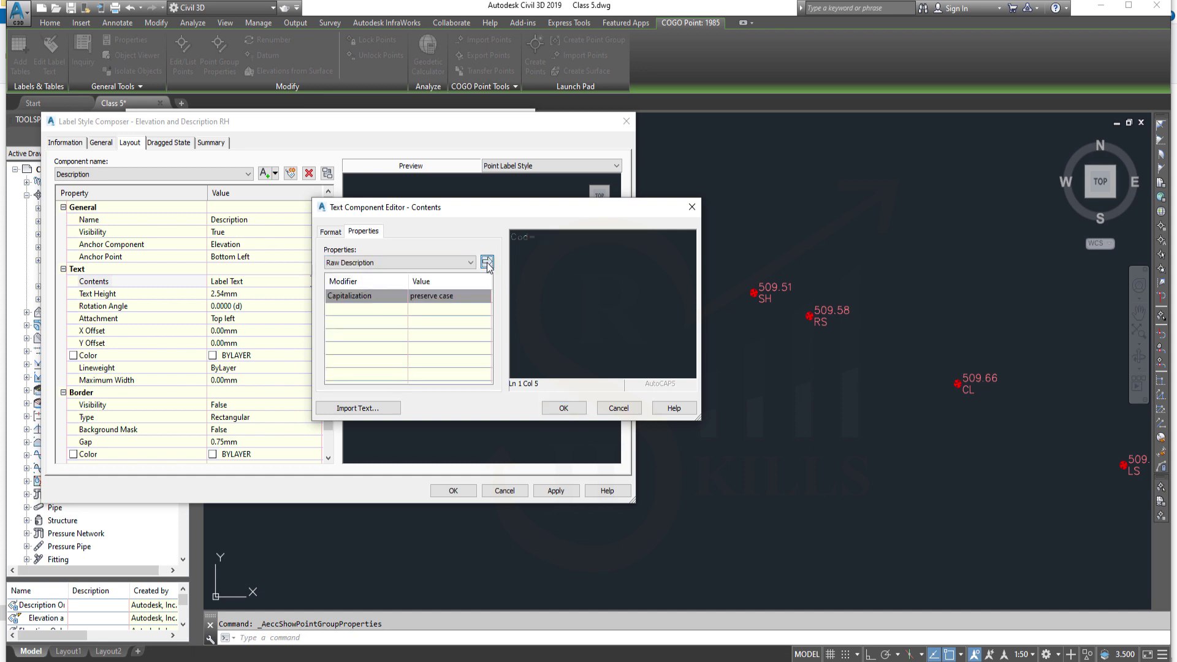
click(487, 262)
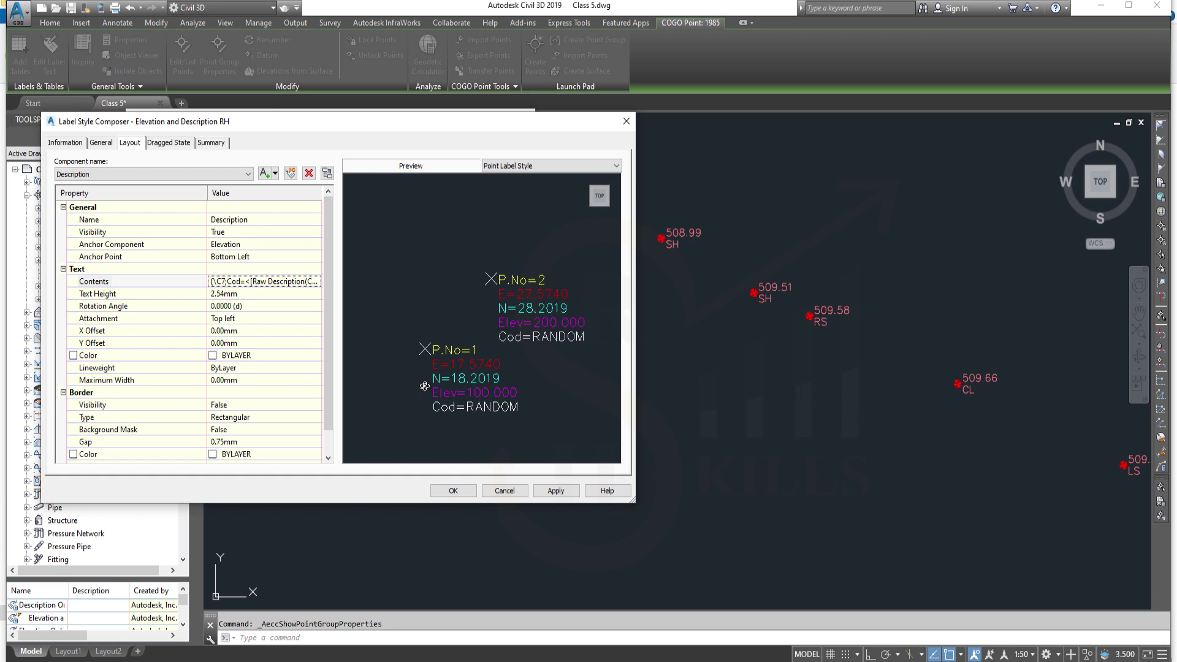
click(567, 498)
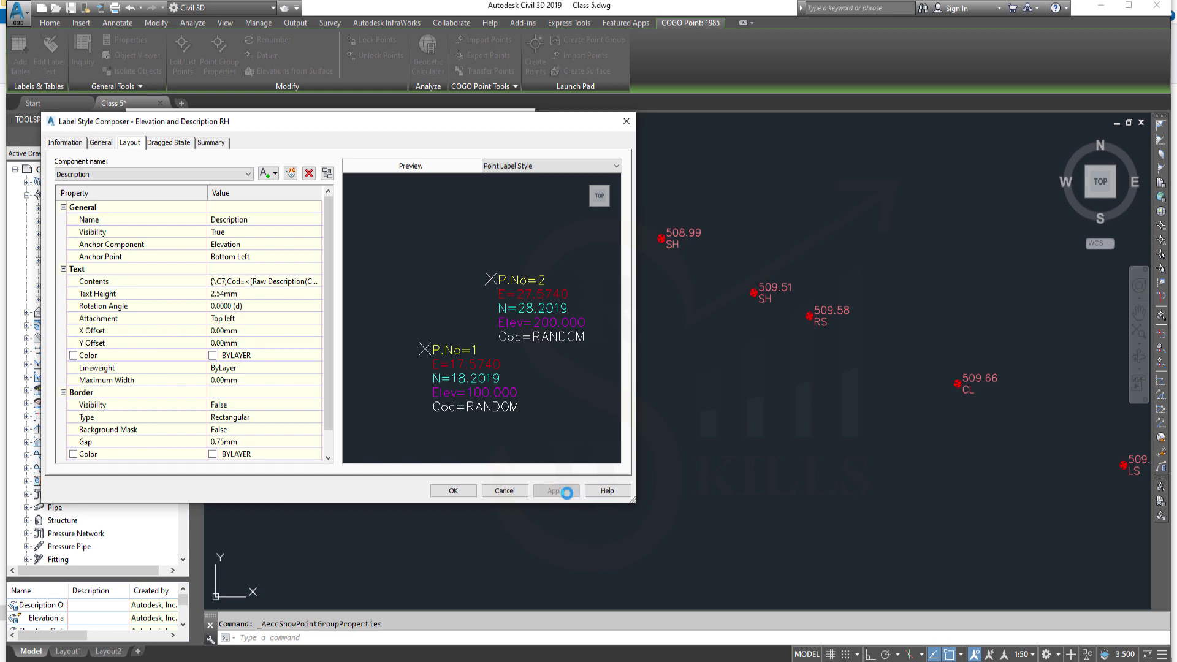
Set the _All Points group's point label style to Elevation and Description RH
click(442, 489)
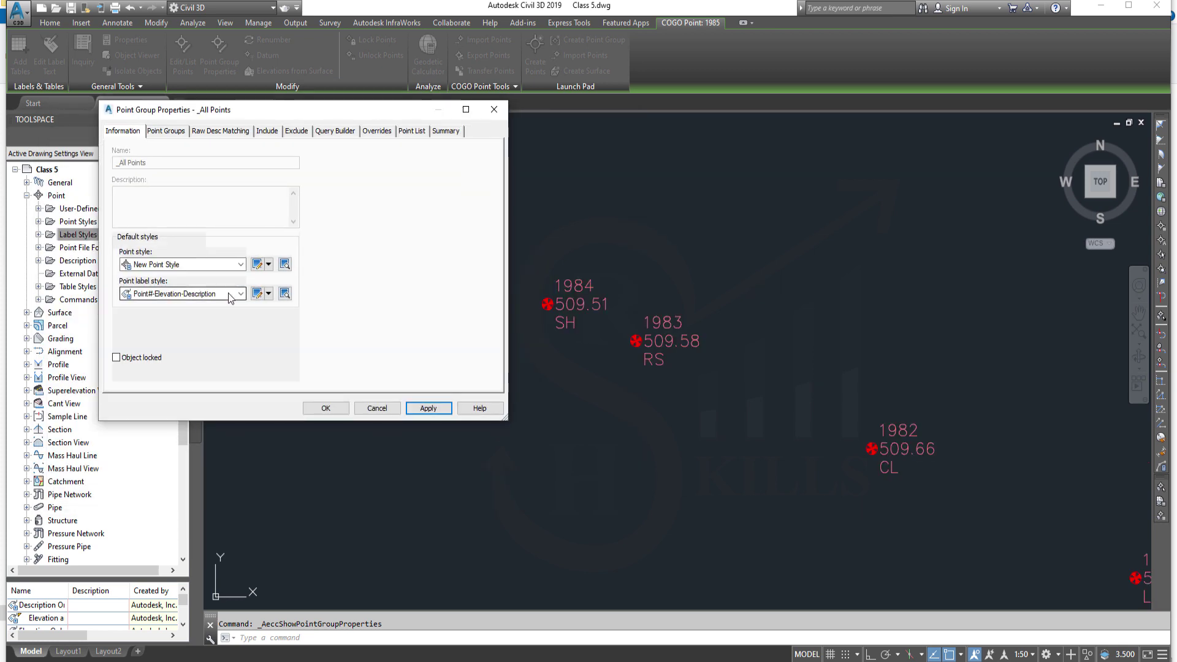
click(241, 294)
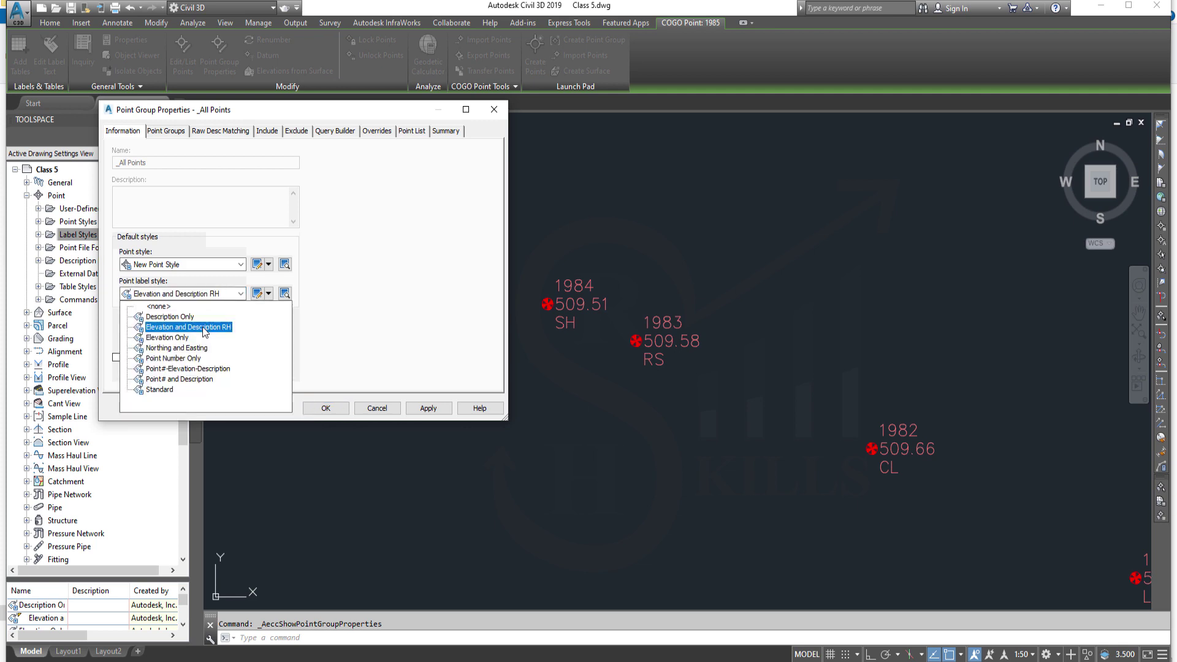
click(427, 409)
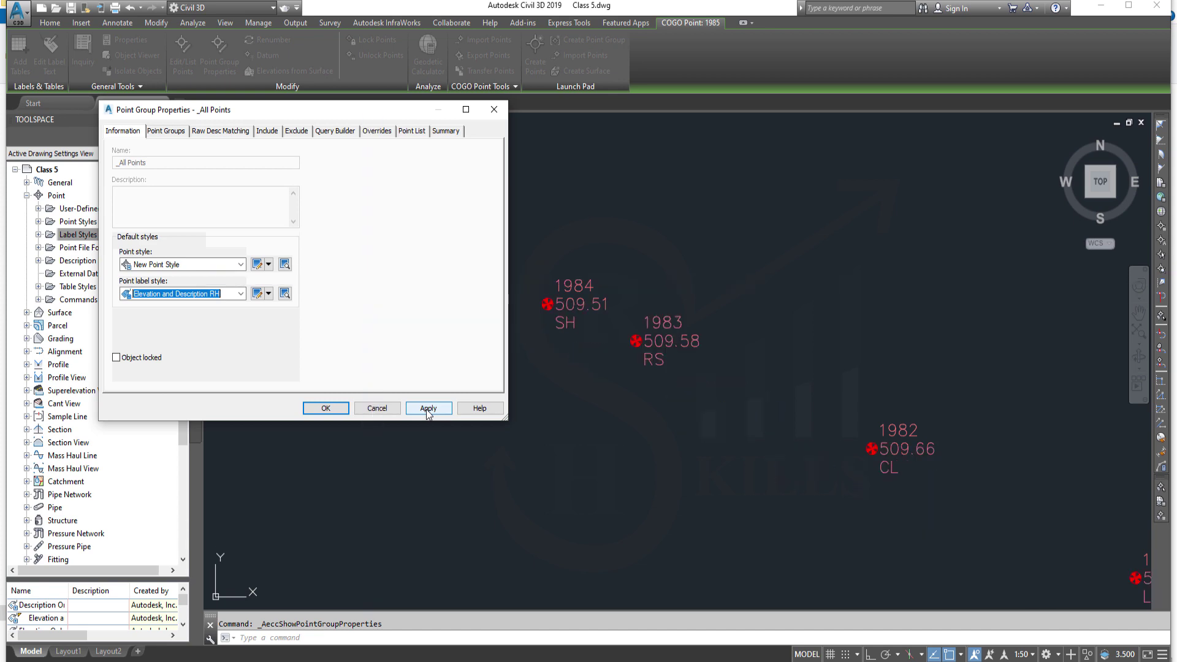
click(326, 408)
scroll(417, 306, down, 3)
scroll(417, 307, up, 2)
scroll(417, 306, down, 2)
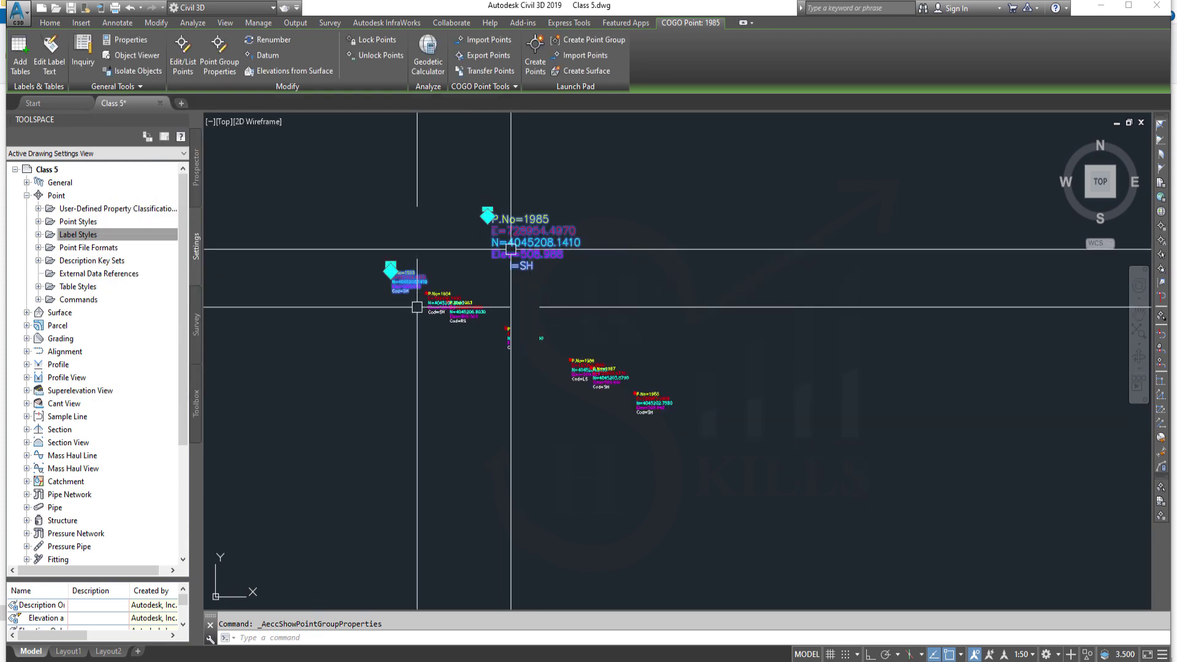
Change the annotation scale to 1:25 from the status bar scale list
scroll(472, 310, up, 2)
scroll(533, 357, up, 2)
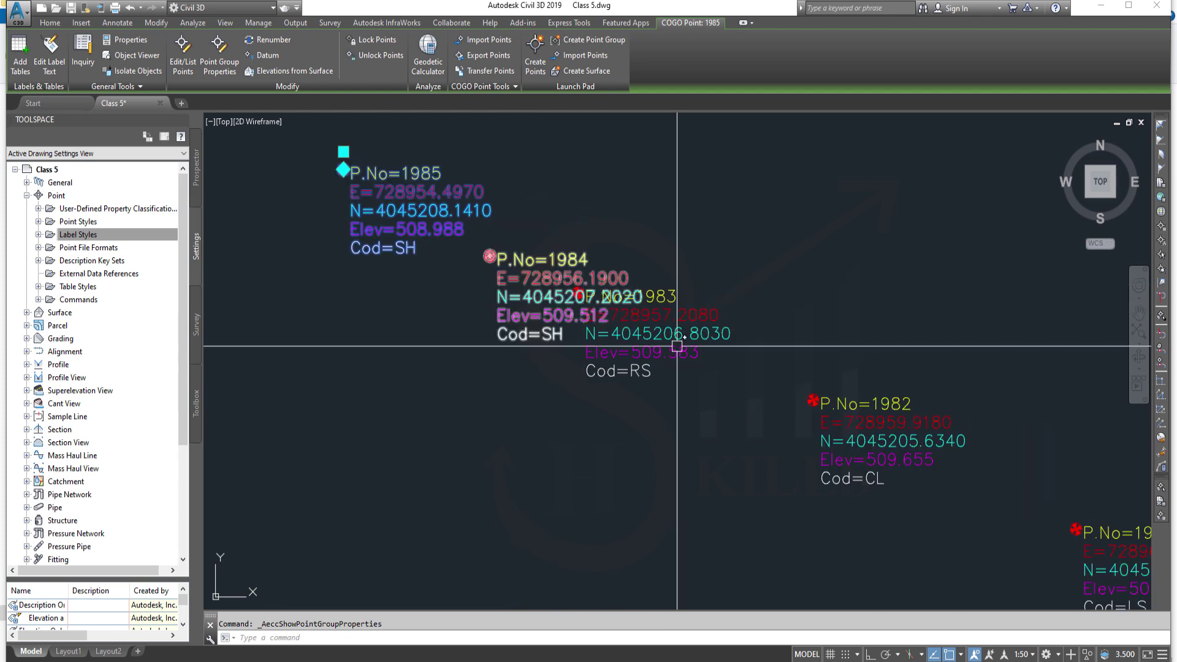
click(1021, 654)
click(990, 576)
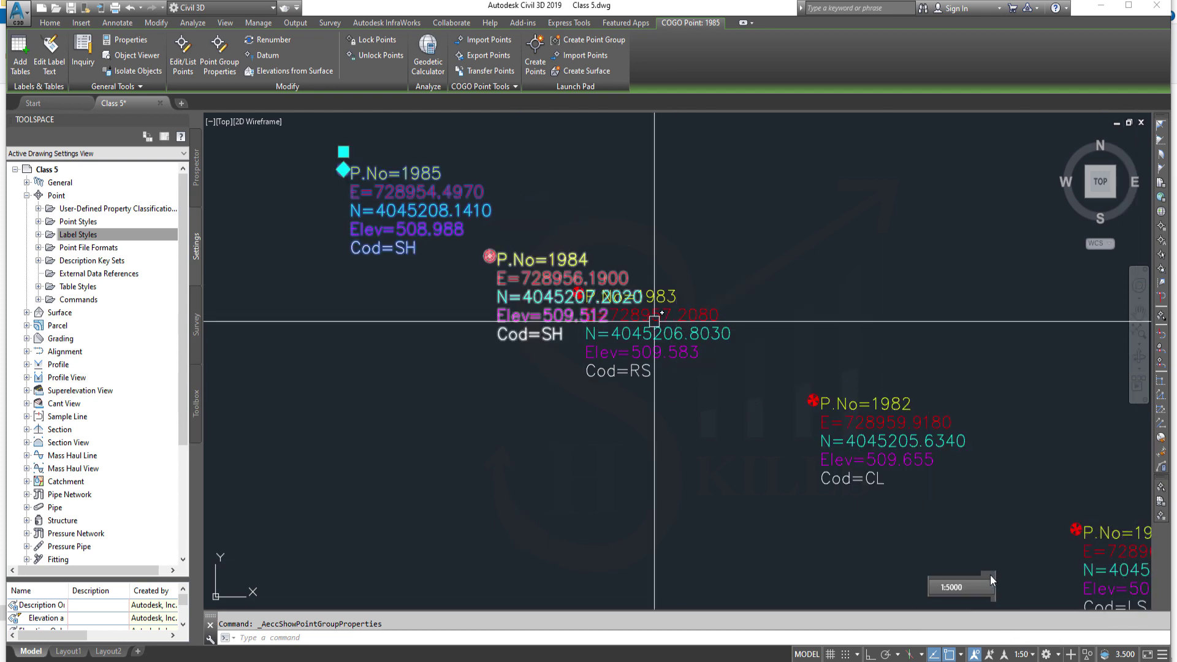
click(956, 386)
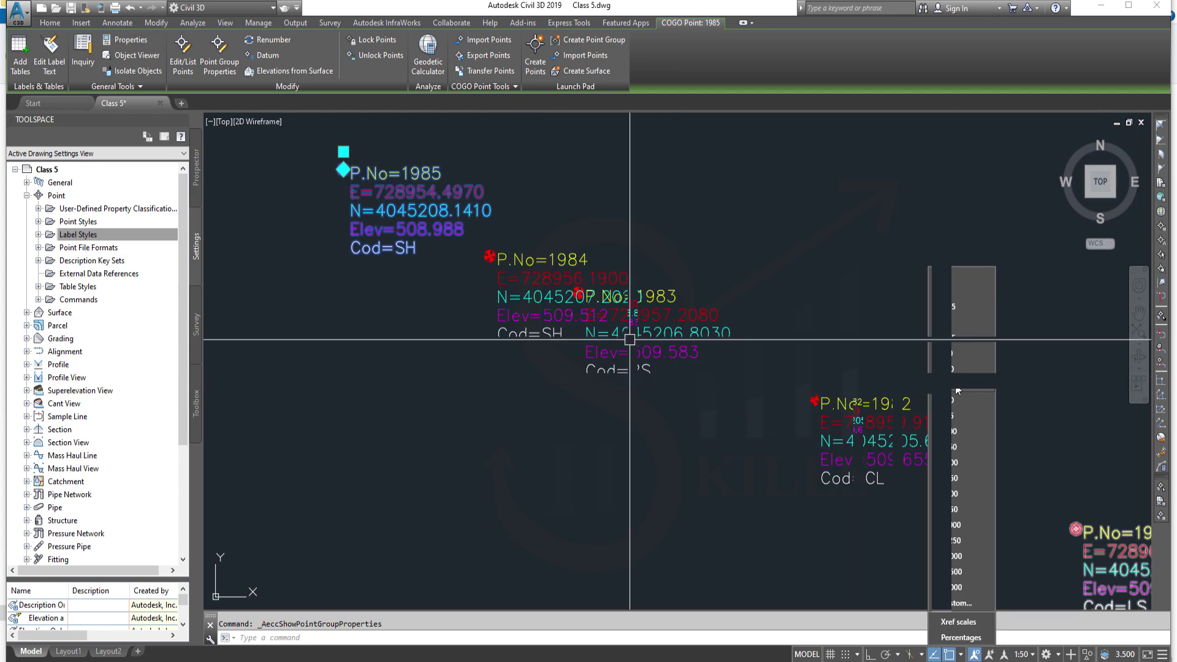
click(955, 384)
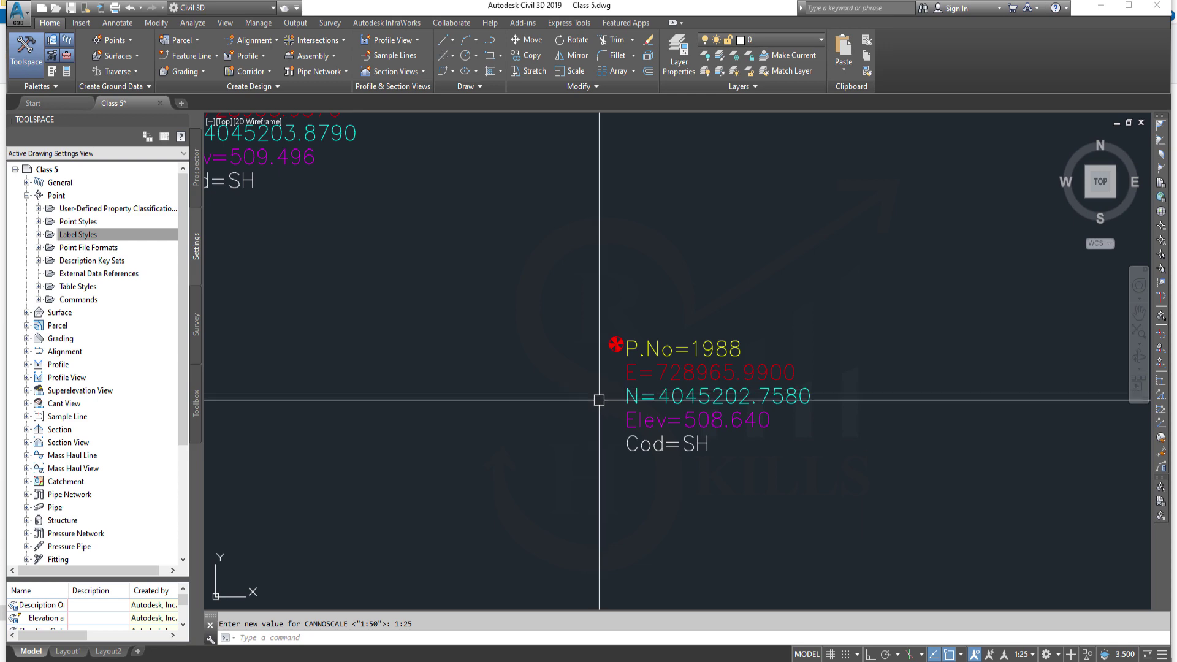
Zoom and pan to inspect the rescaled labels around points 1985 and 1984
scroll(596, 392, down, 3)
middle_drag(316, 362, 515, 444)
scroll(515, 443, down, 5)
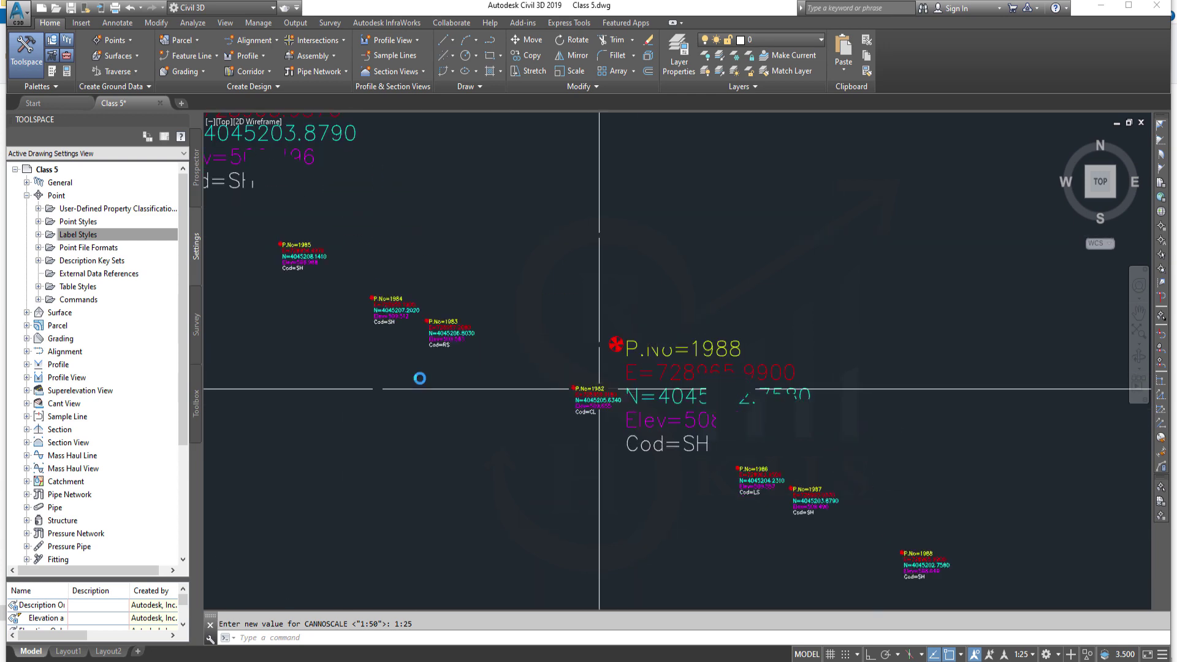
scroll(302, 323, up, 3)
scroll(276, 282, up, 2)
middle_drag(276, 283, 586, 229)
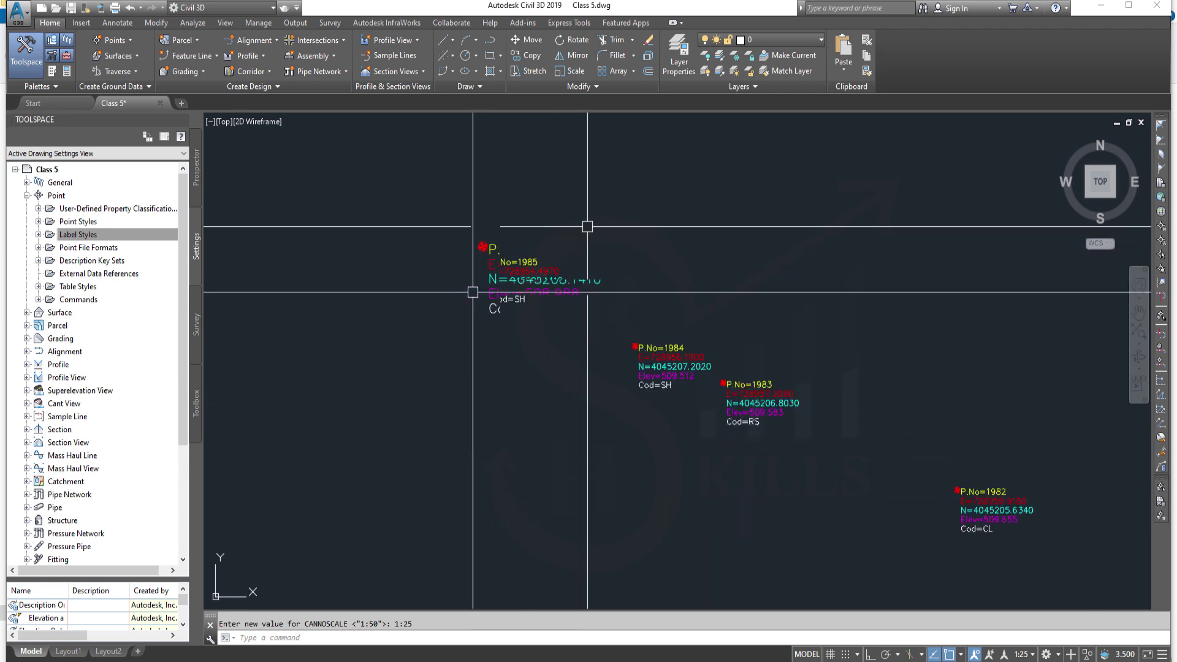
scroll(473, 291, up, 4)
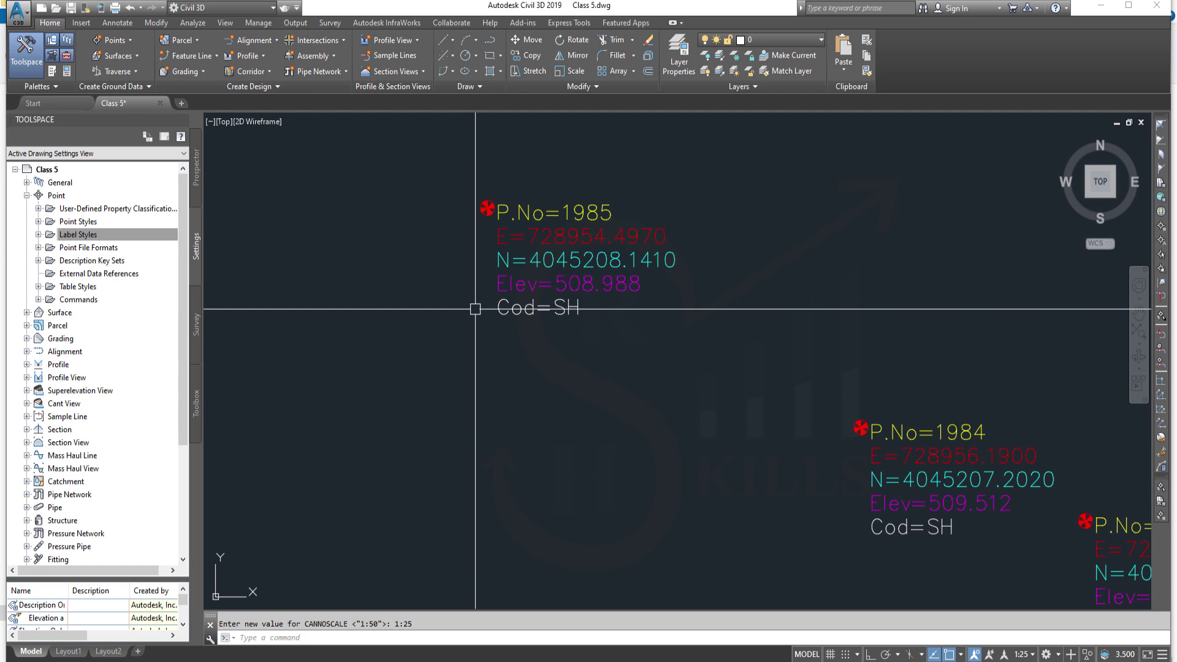